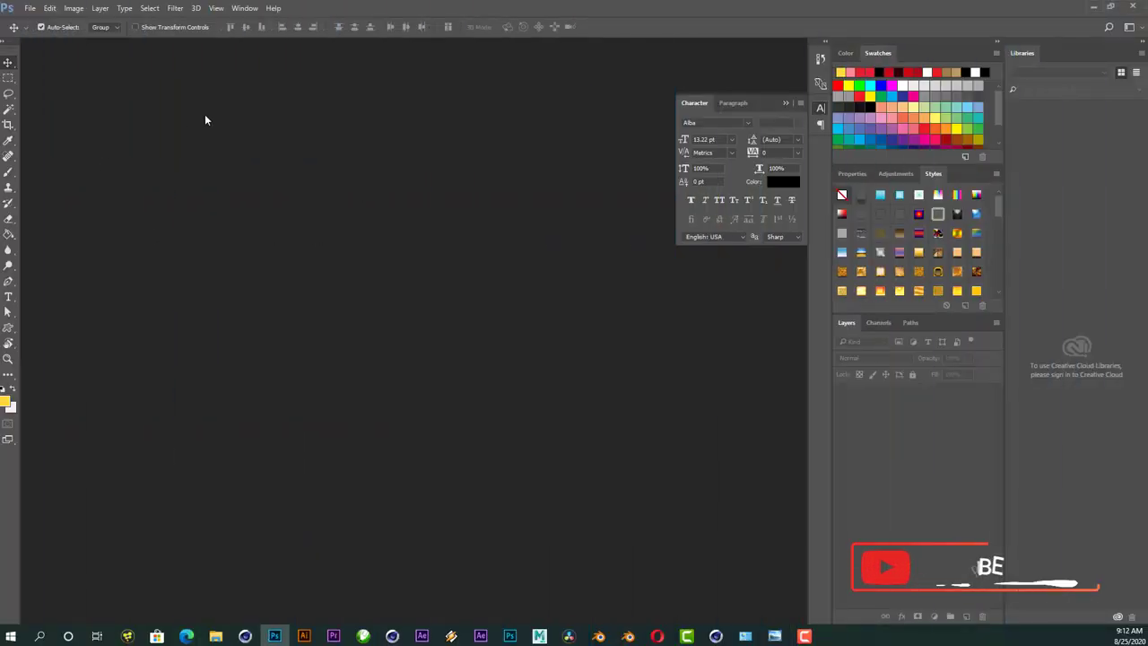
# - Create a new 8 by 8 inch document at 200 ppi
pyautogui.click(30, 8)
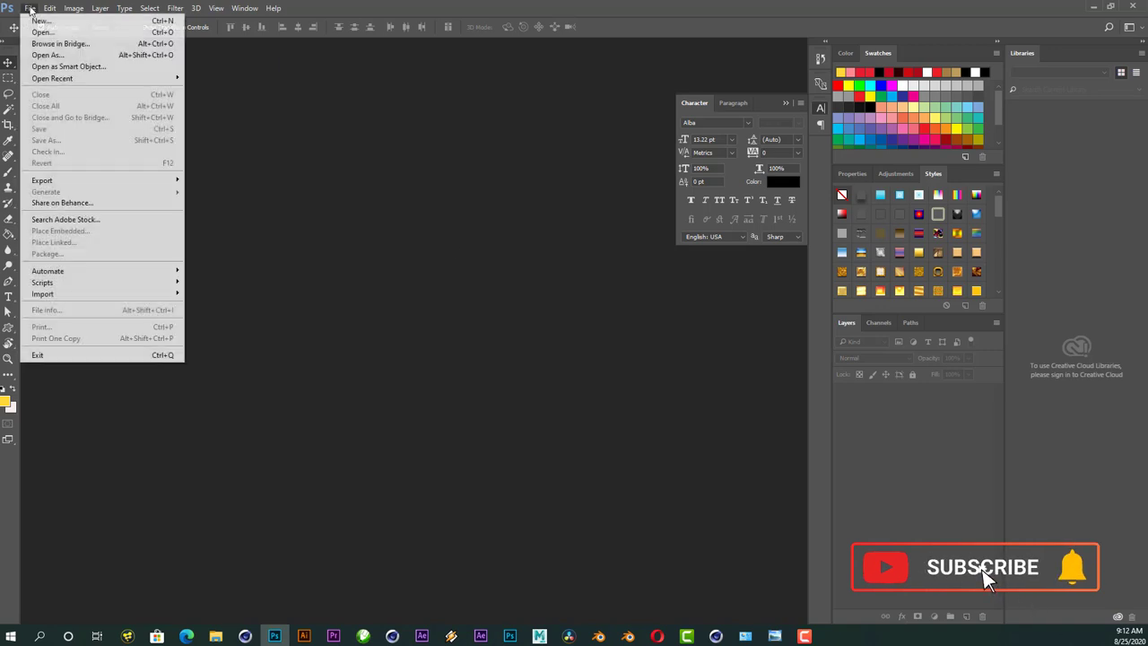
pyautogui.click(41, 20)
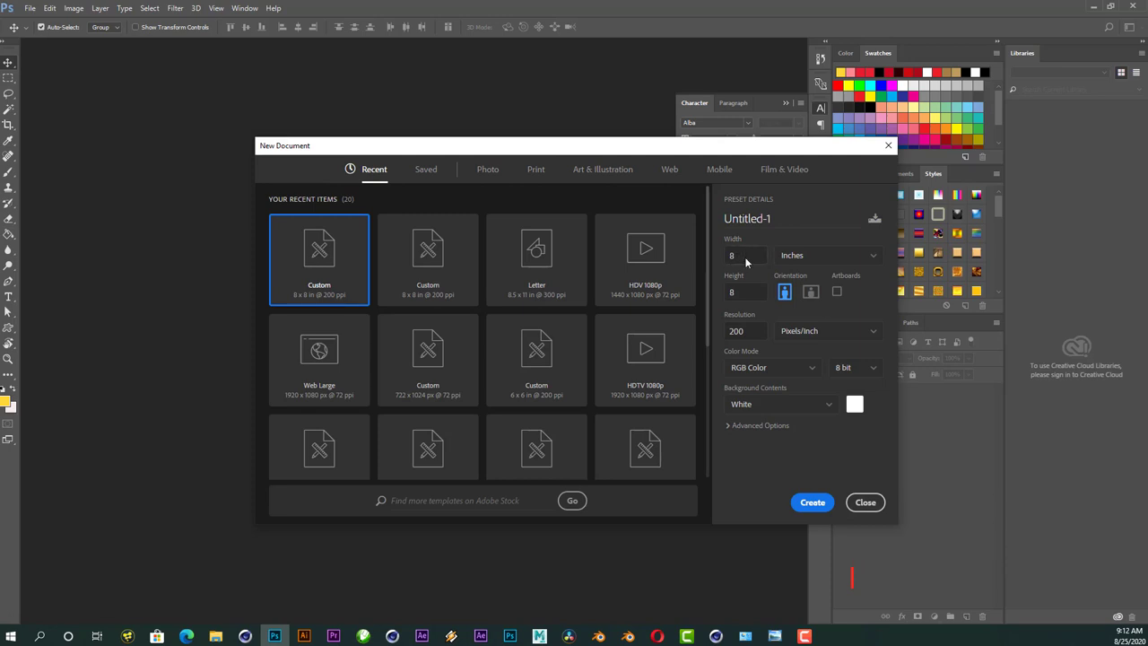
pyautogui.press('Tab')
pyautogui.click(812, 503)
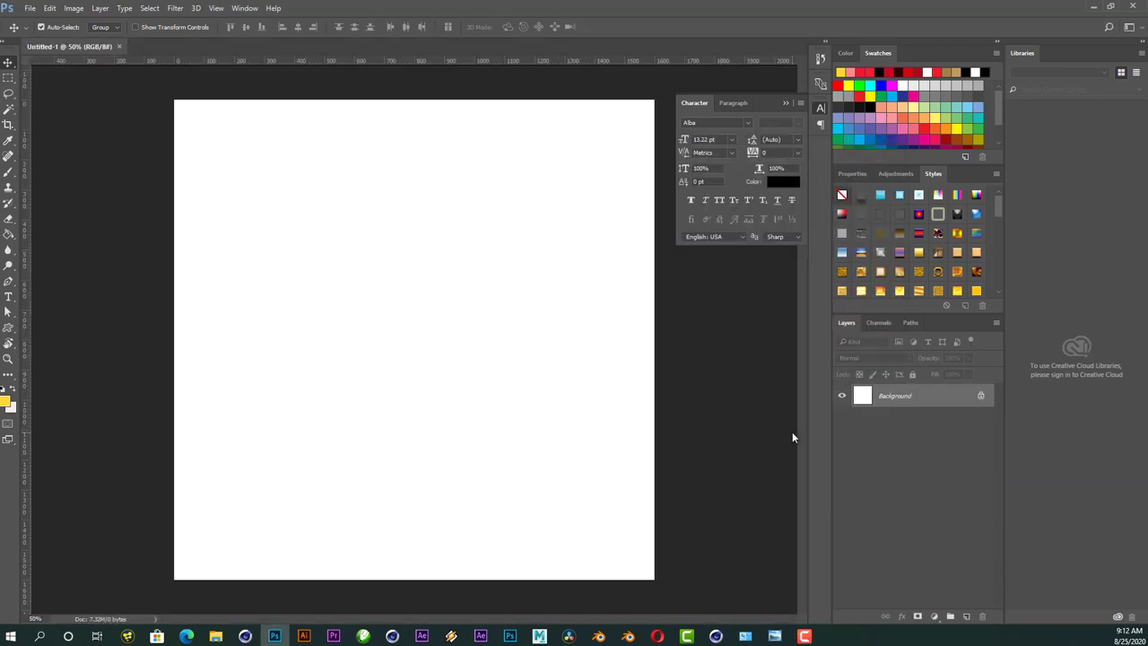
# - Add a text layer reading NFX on the canvas
pyautogui.click(8, 297)
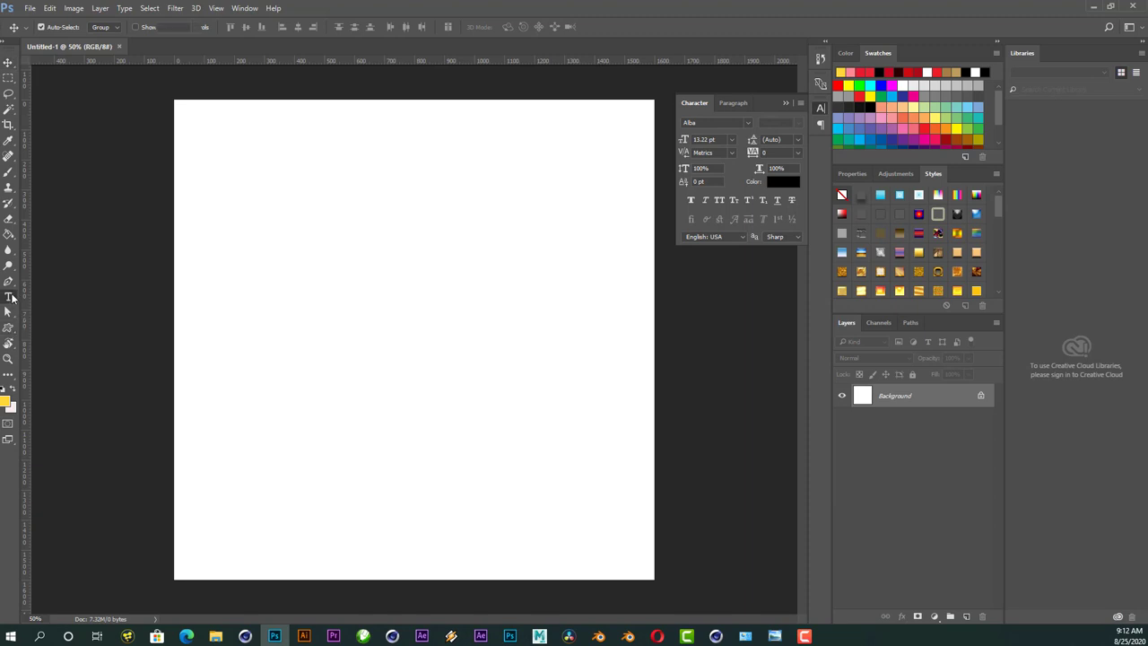
pyautogui.click(354, 300)
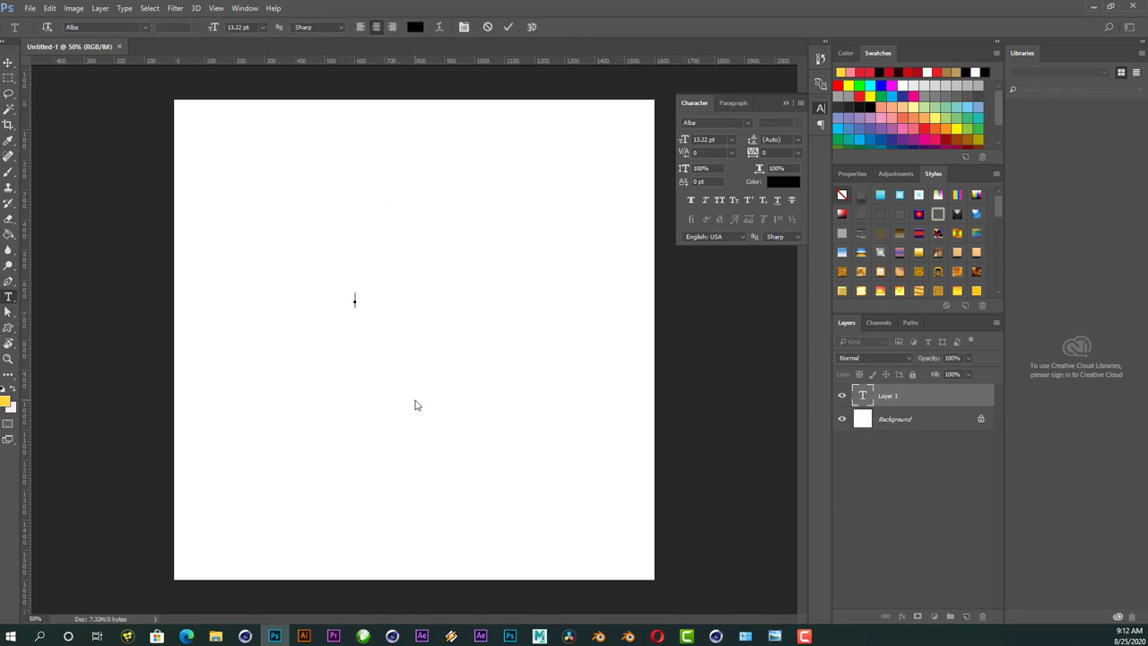
pyautogui.write('0F')
pyautogui.write('X')
pyautogui.hotkey('ctrl', 'Return')
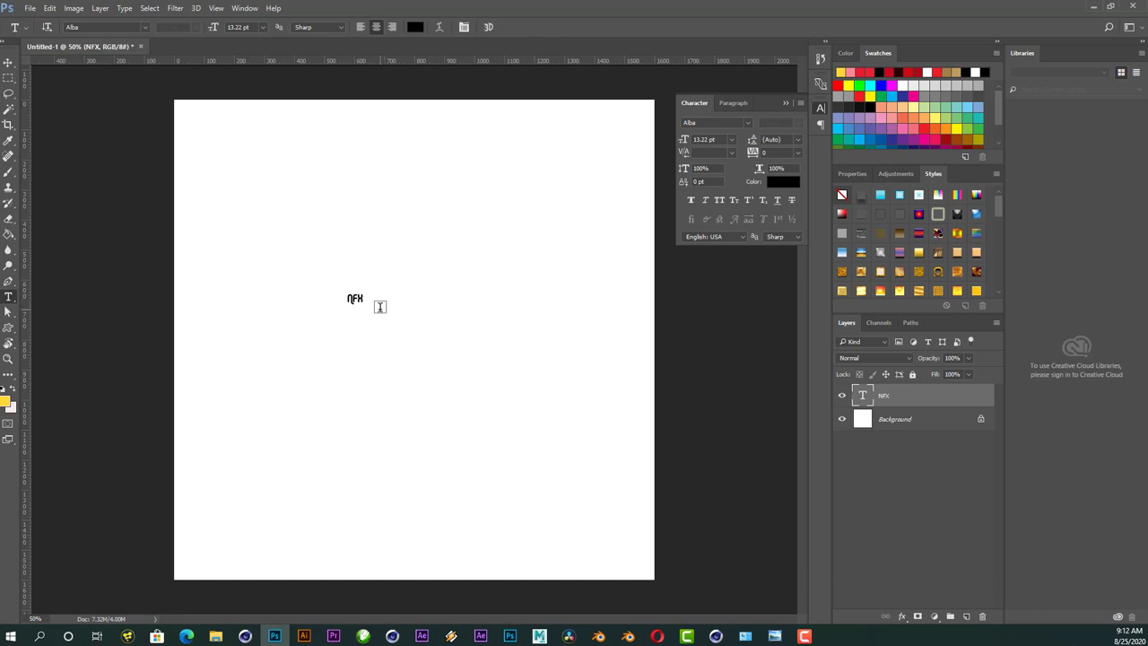
# - Scale up the NFX text and position it near the canvas centre
pyautogui.hotkey('ctrl', 't')
pyautogui.moveTo(366, 291); pyautogui.dragTo(504, 173)
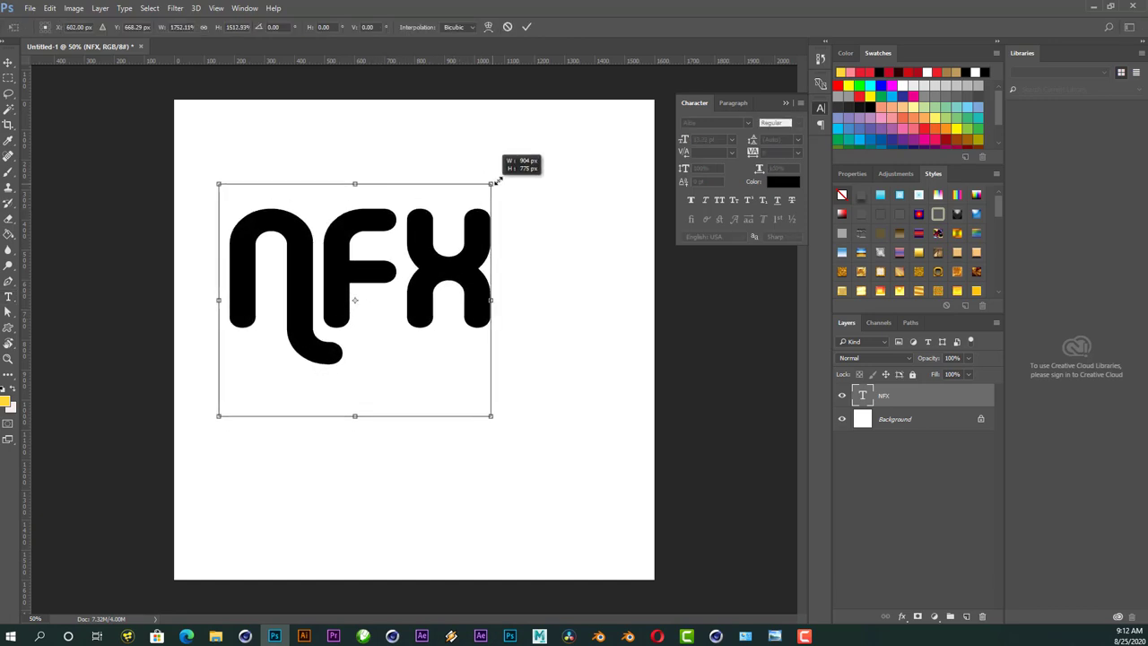
pyautogui.moveTo(474, 311); pyautogui.dragTo(525, 350)
pyautogui.moveTo(550, 220); pyautogui.dragTo(561, 211)
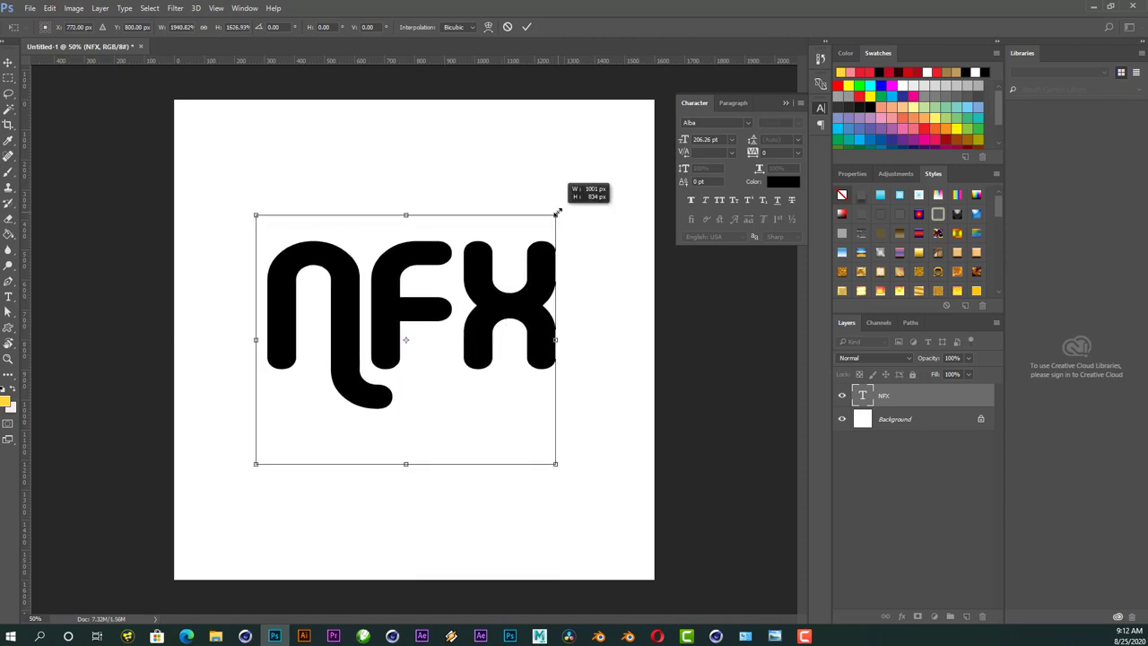
pyautogui.moveTo(479, 316)
pyautogui.mouseDown()
pyautogui.moveTo(504, 316)
pyautogui.moveTo(500, 324)
pyautogui.mouseUp()
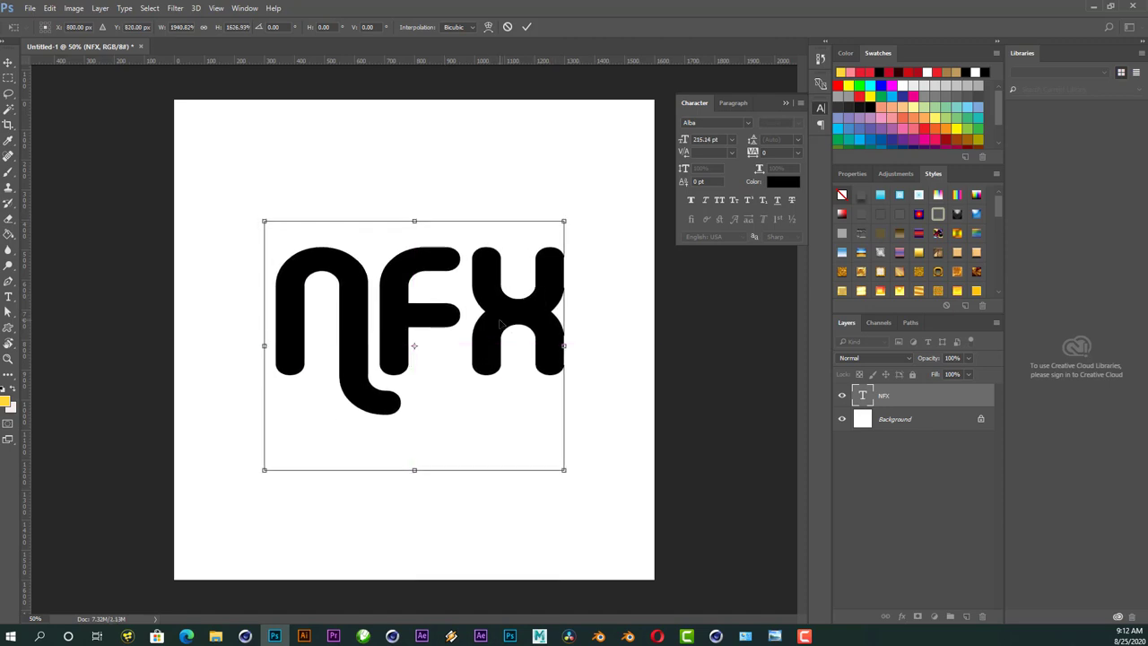
pyautogui.press('Return')
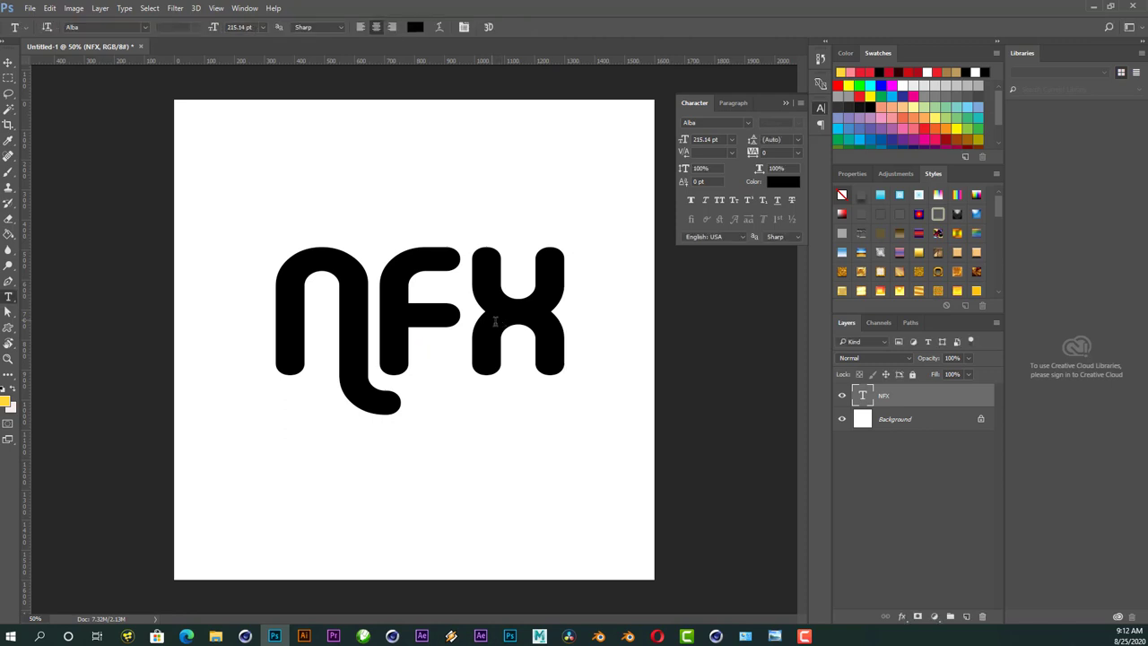
pyautogui.click(8, 62)
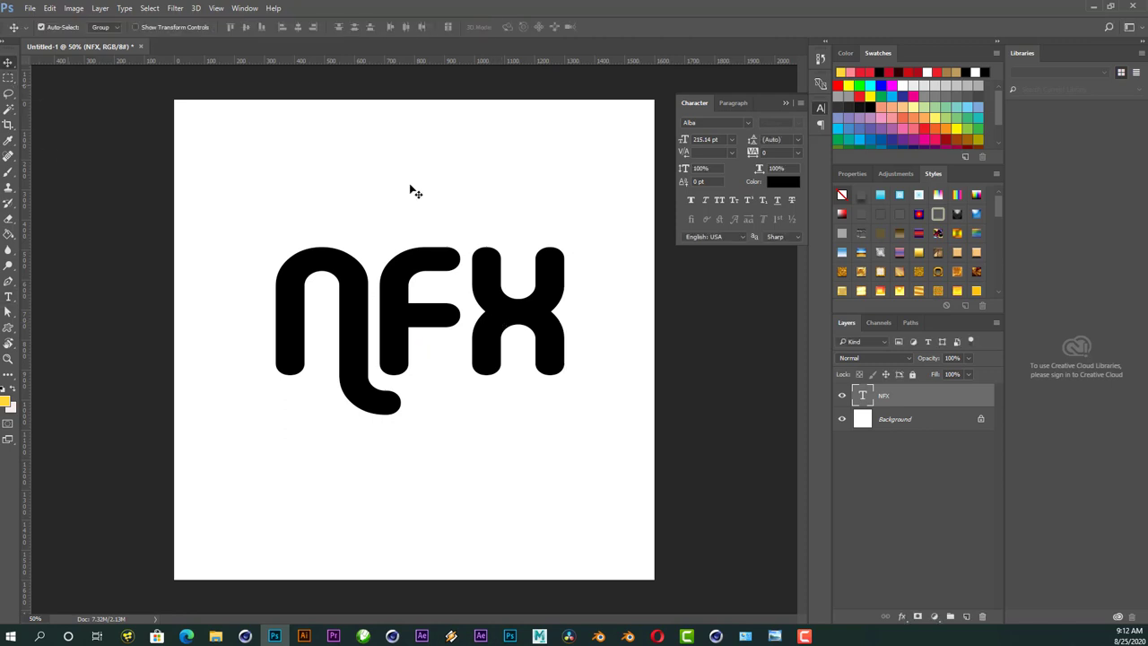
# - Convert the Background into Layer 0 and centre the NFX text on the canvas
pyautogui.doubleClick(962, 422)
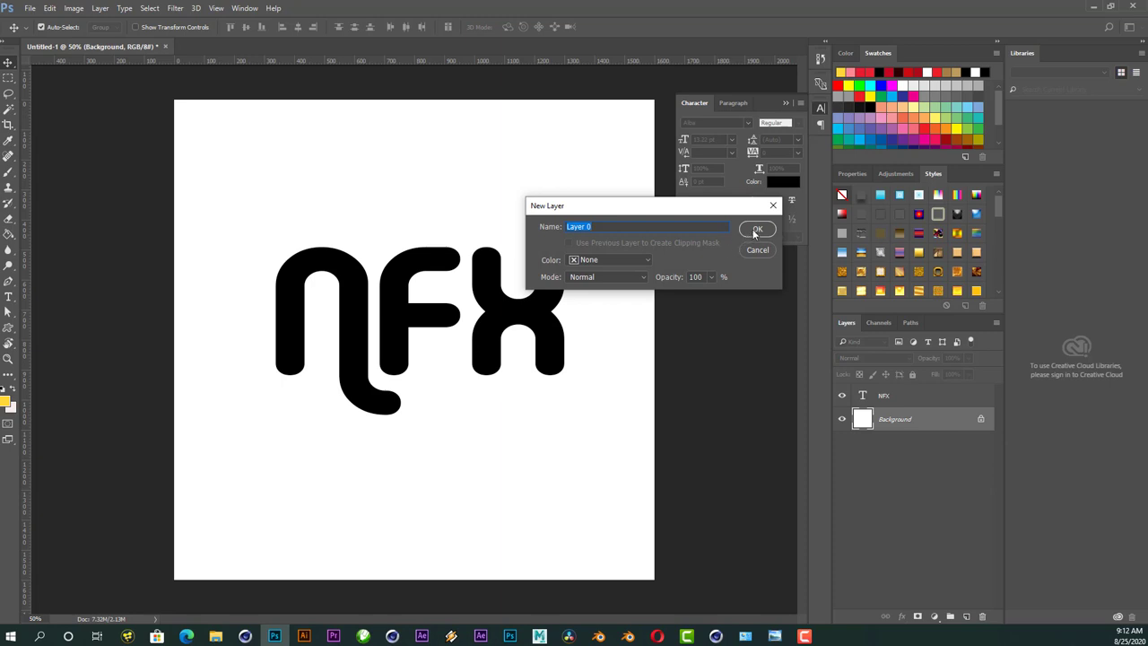
pyautogui.click(755, 231)
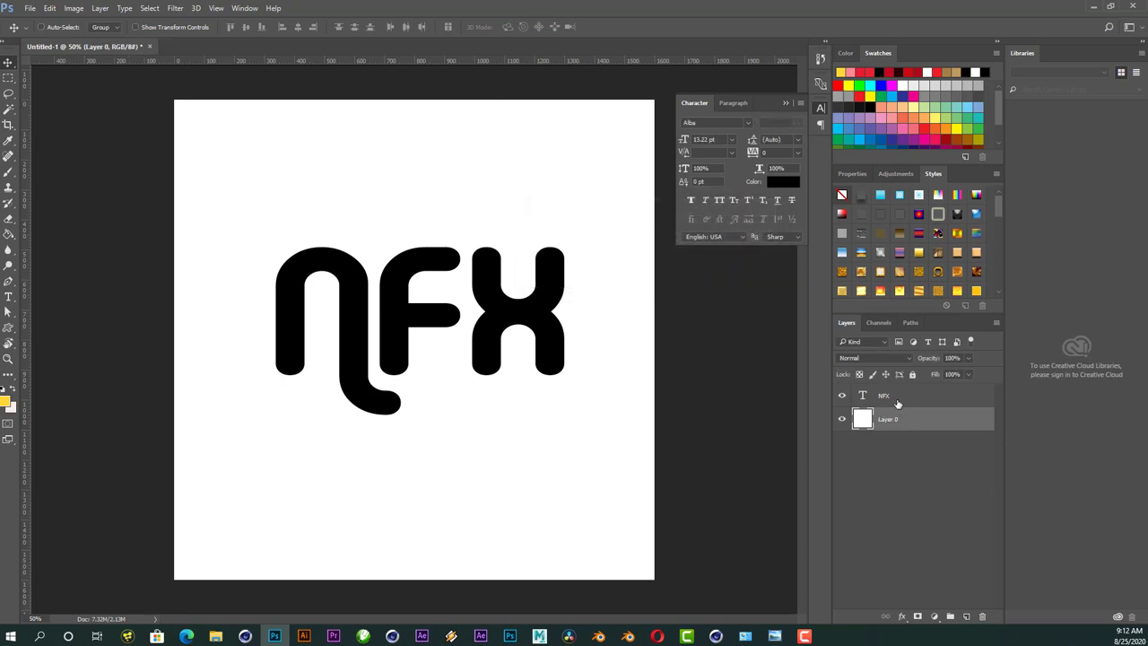
pyautogui.keyDown('shift'); pyautogui.click(897, 396); pyautogui.keyUp('shift')
pyautogui.click(298, 27)
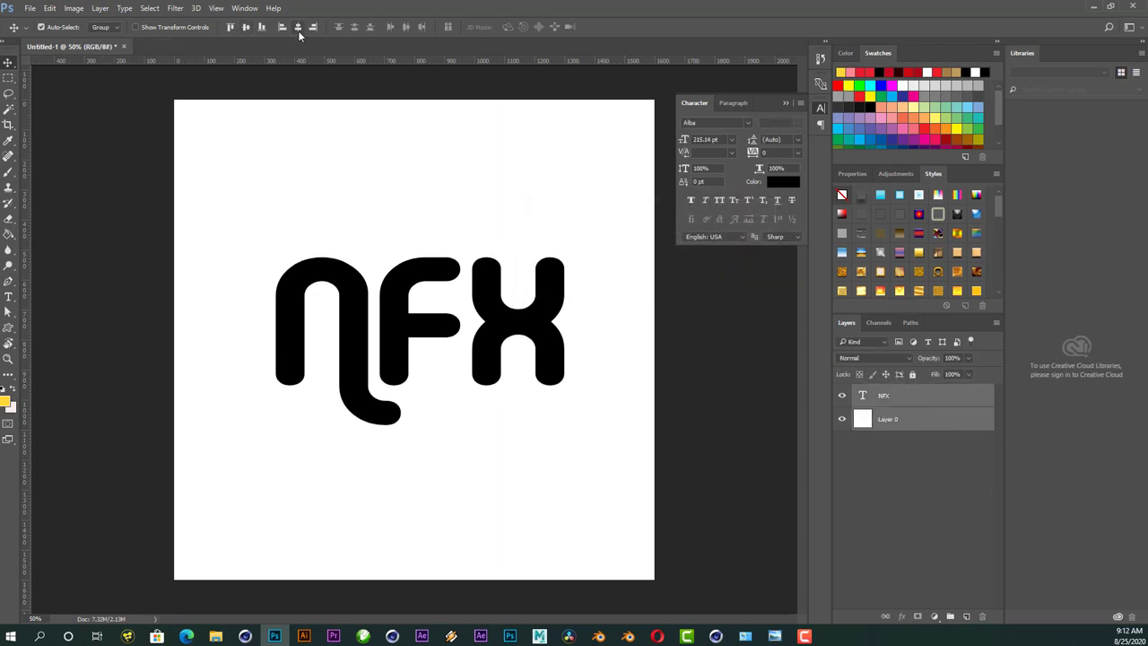
pyautogui.click(298, 28)
pyautogui.click(957, 436)
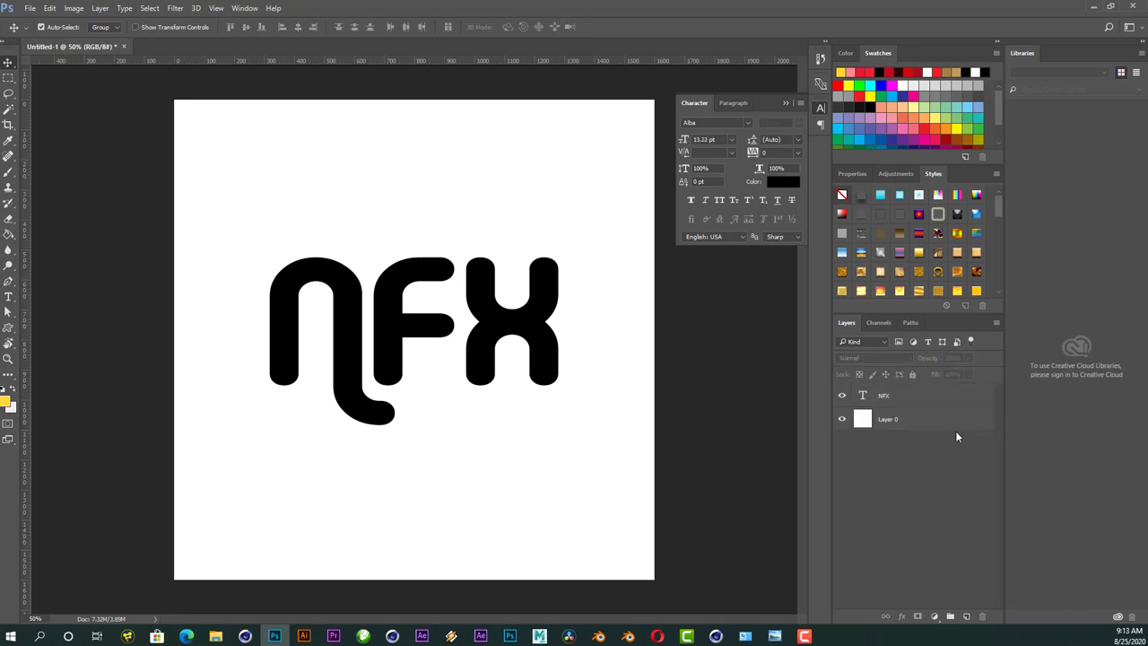
# - Add a Gradient Overlay effect to Layer 0
pyautogui.click(916, 401)
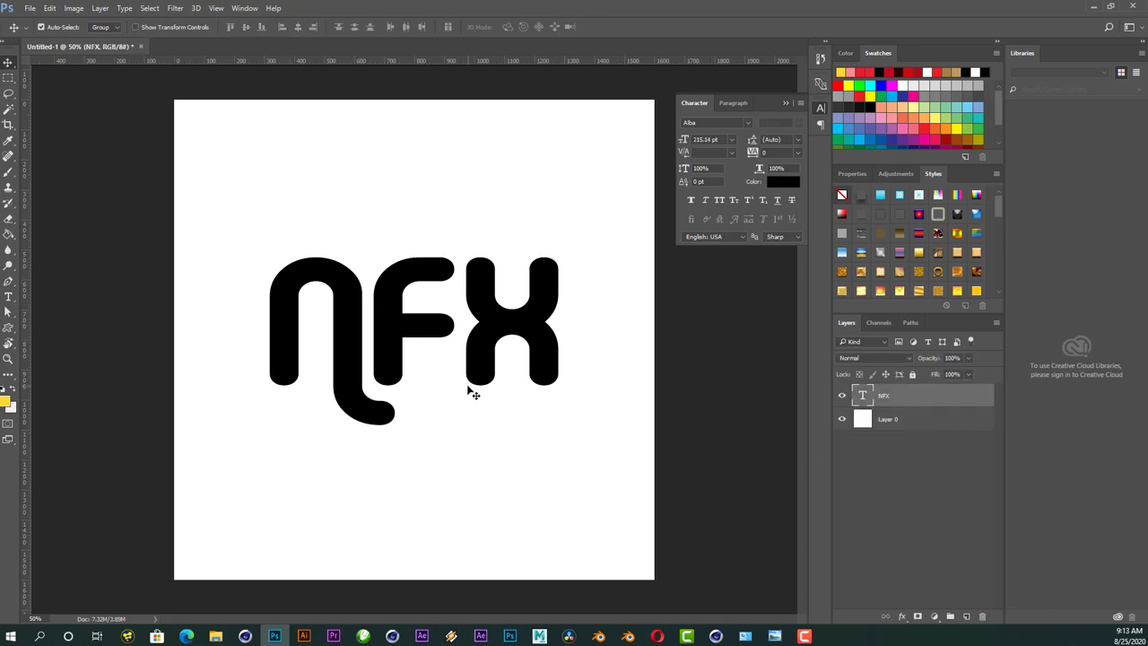
pyautogui.click(900, 427)
pyautogui.click(901, 617)
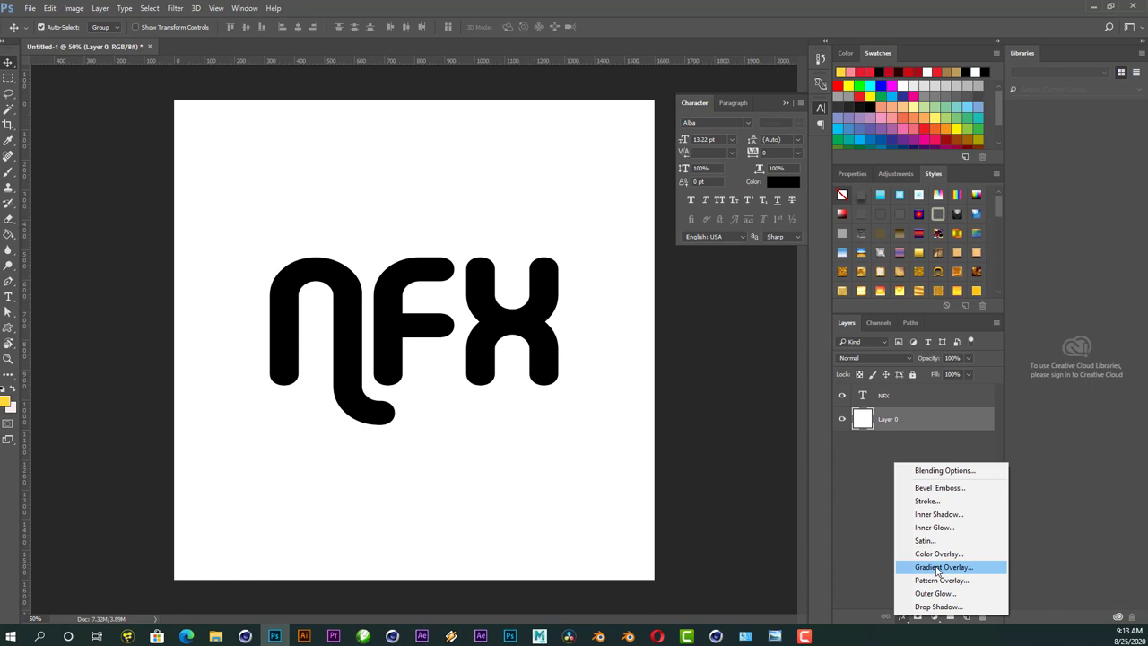
pyautogui.click(938, 567)
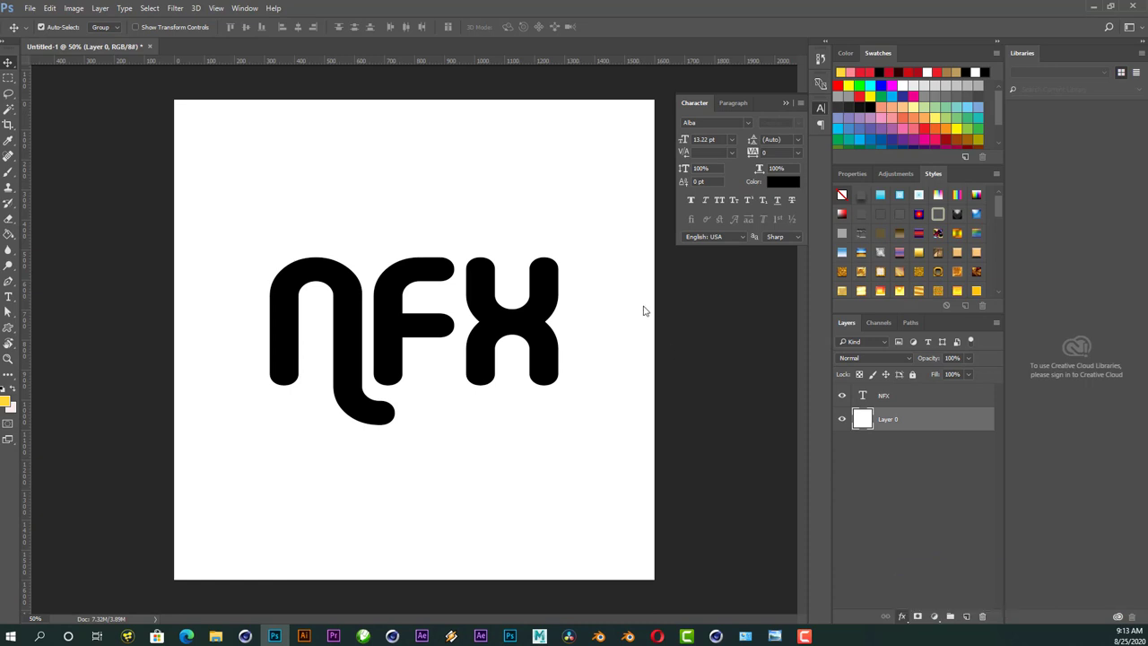
pyautogui.click(902, 617)
pyautogui.click(930, 561)
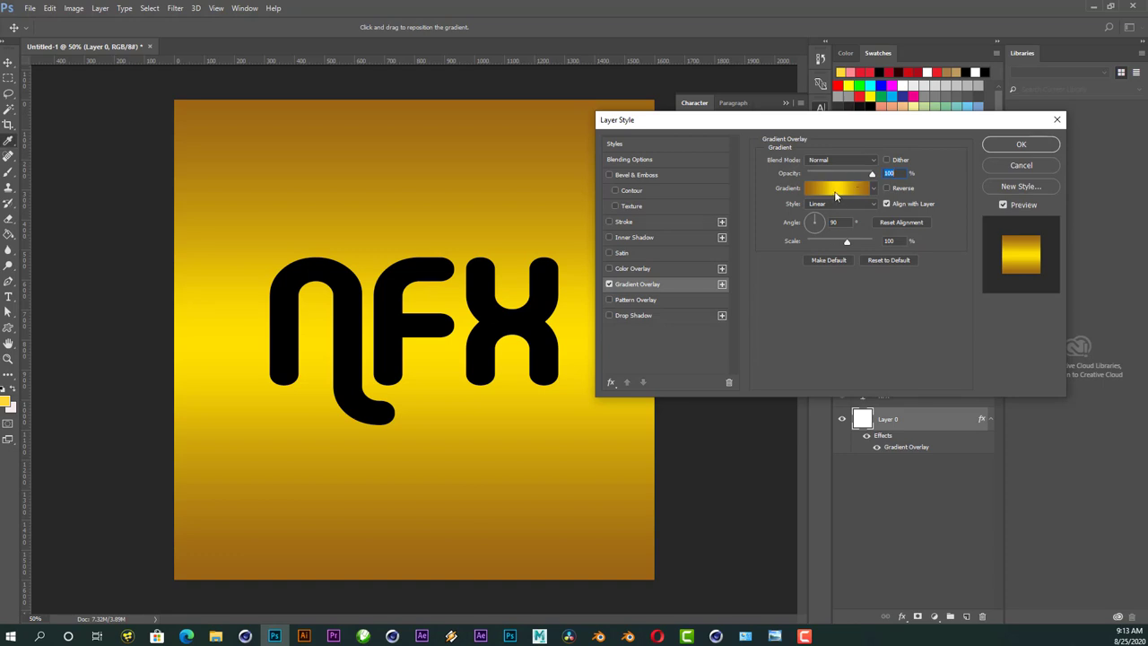
# - Set the gradient's right and left stops to deep navy blue
pyautogui.click(835, 190)
pyautogui.doubleClick(1004, 412)
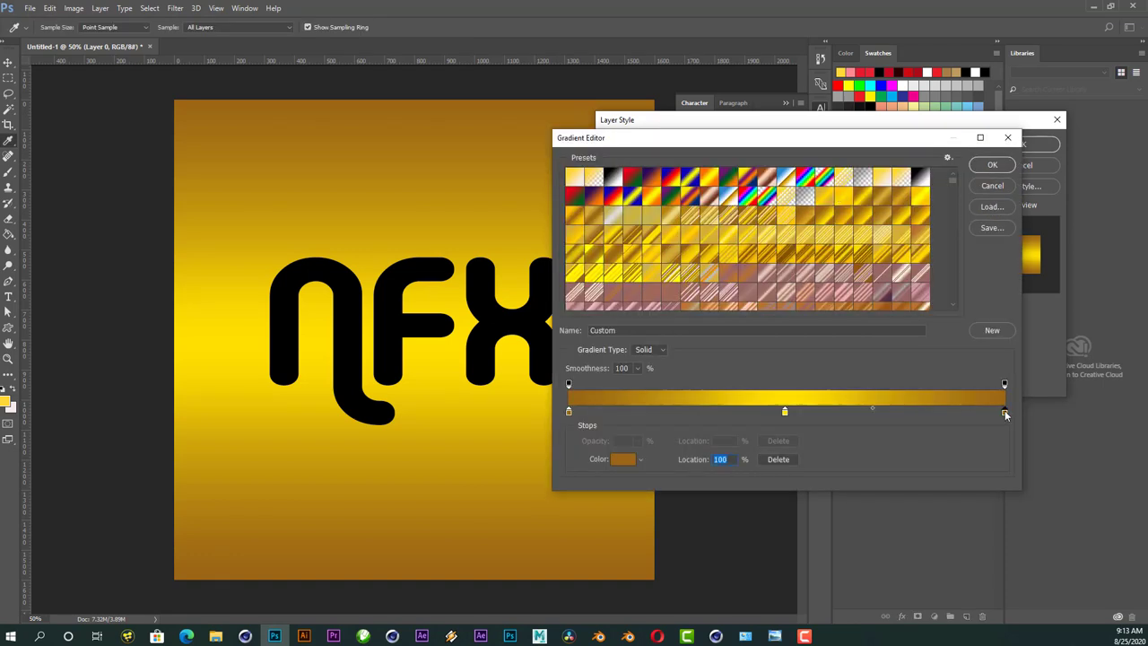
pyautogui.click(618, 375)
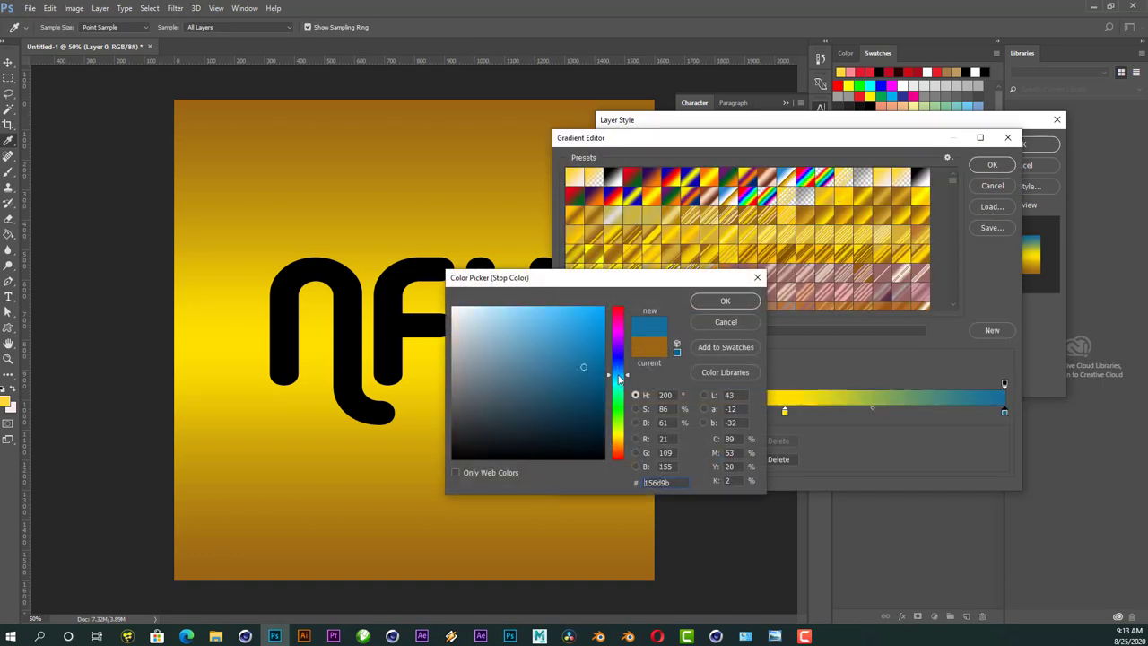
pyautogui.click(590, 415)
pyautogui.moveTo(590, 416); pyautogui.dragTo(598, 428)
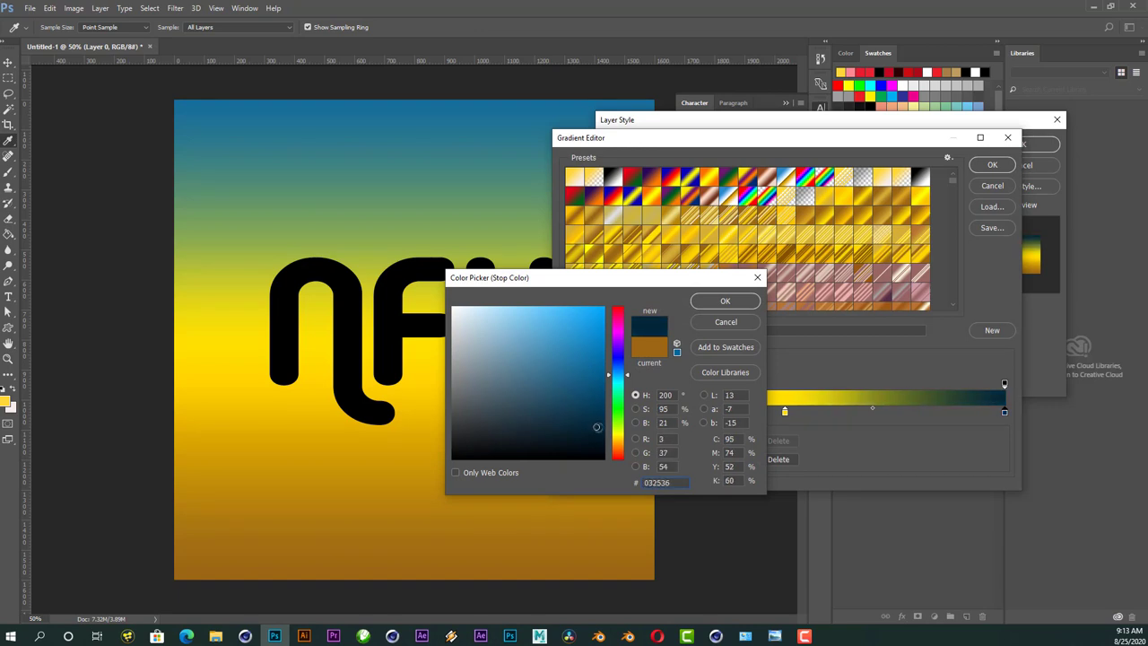
pyautogui.click(719, 306)
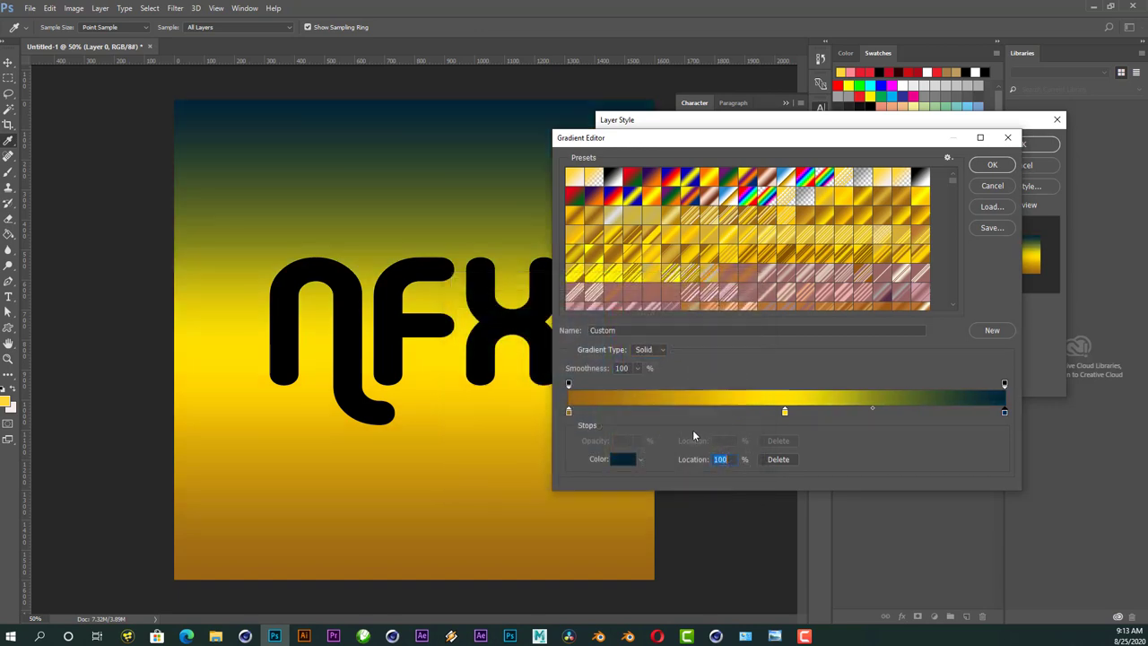
pyautogui.click(568, 410)
pyautogui.click(1004, 396)
# - Make the middle stop a slightly lighter dark blue and apply the overlay
pyautogui.click(786, 412)
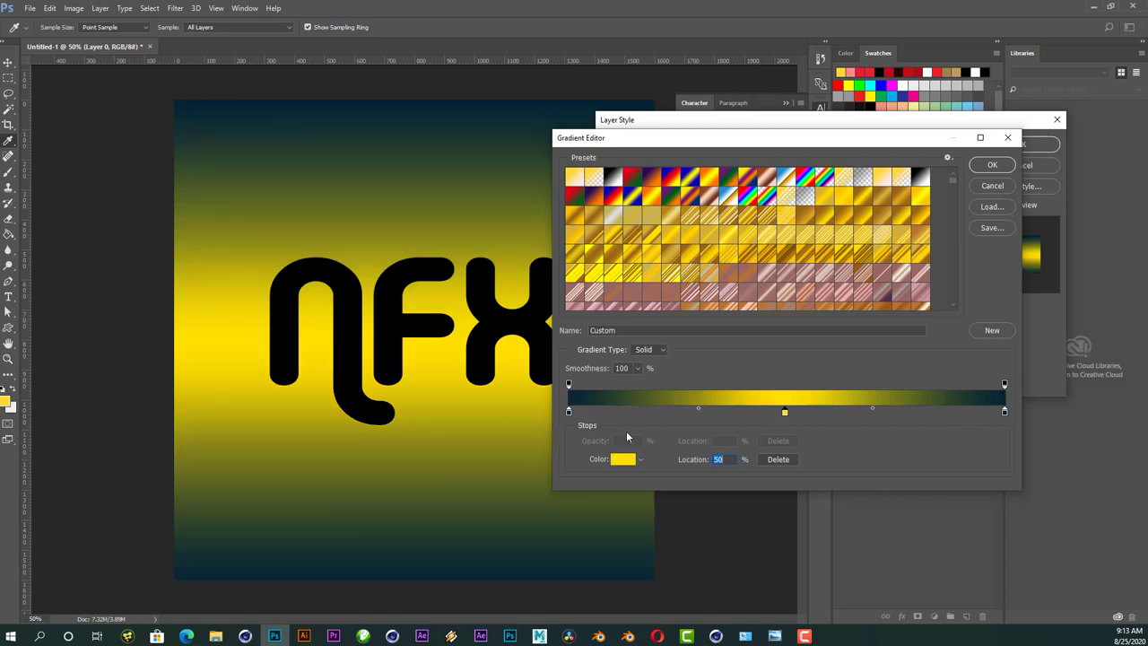
pyautogui.click(575, 399)
pyautogui.click(628, 460)
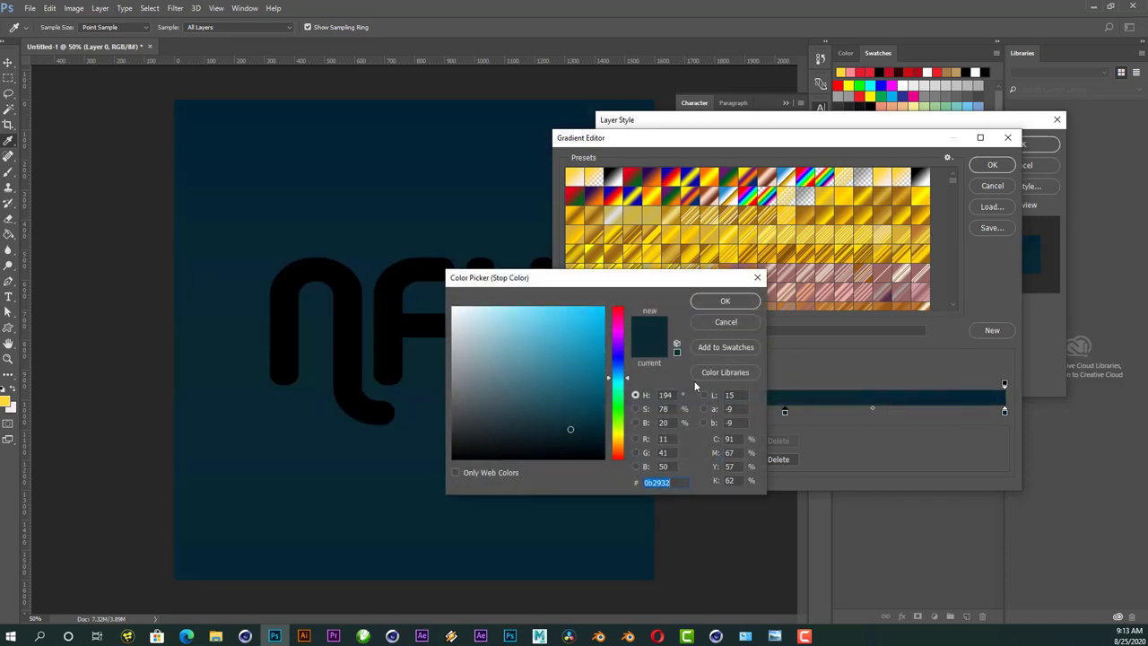
pyautogui.click(583, 418)
pyautogui.moveTo(583, 418); pyautogui.dragTo(587, 422)
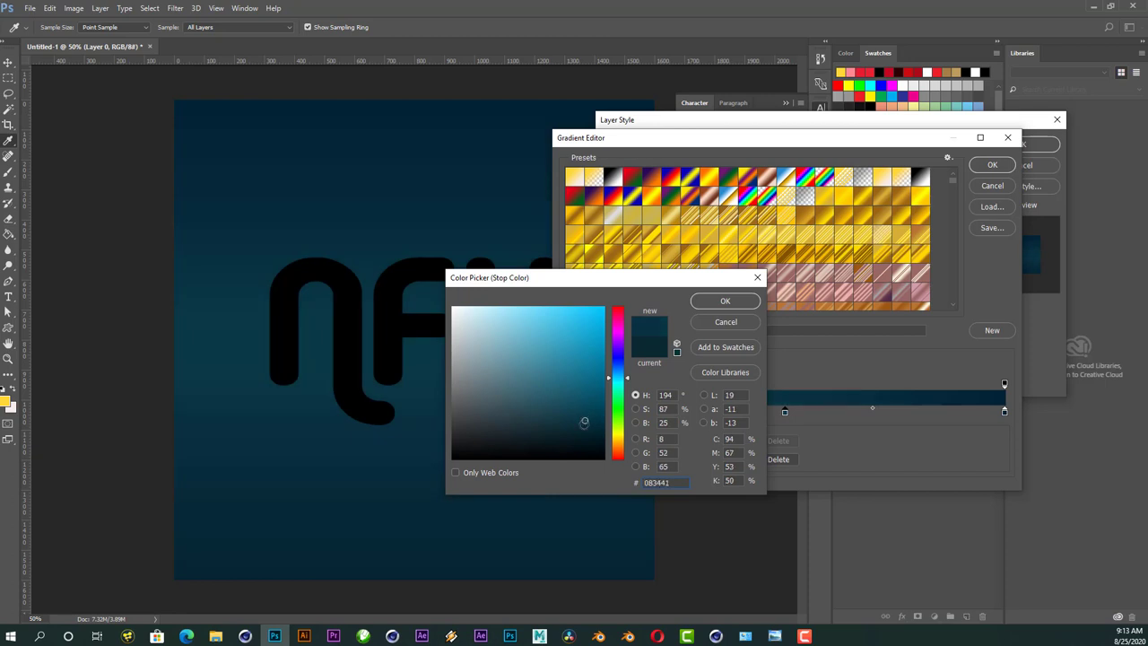
pyautogui.click(709, 303)
pyautogui.click(992, 165)
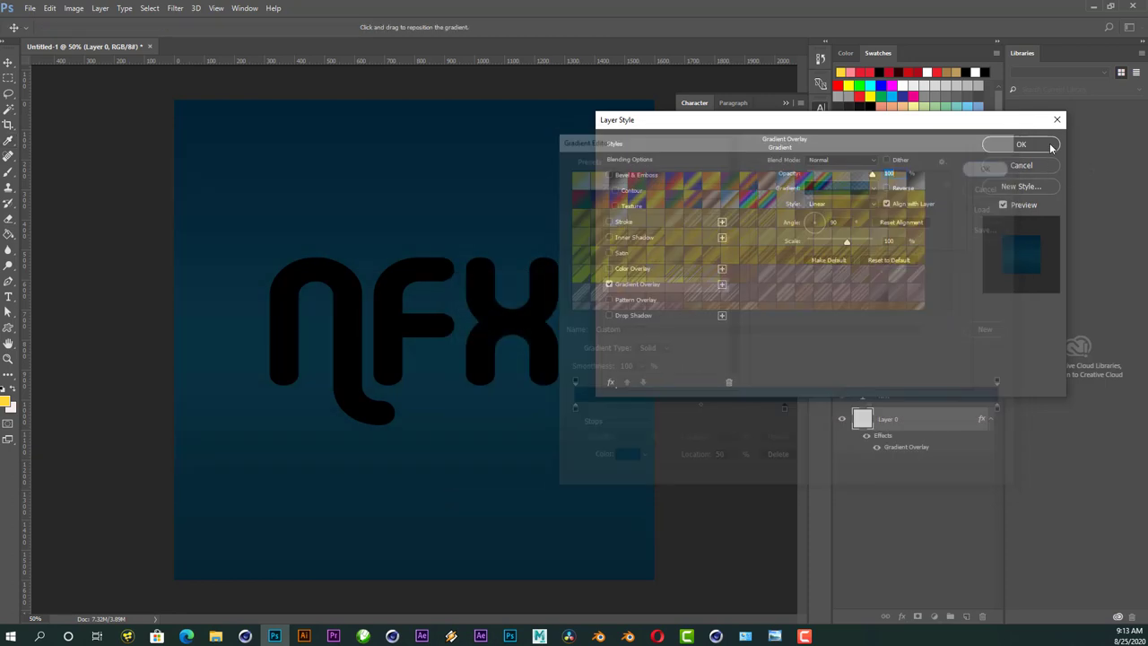
pyautogui.click(1047, 147)
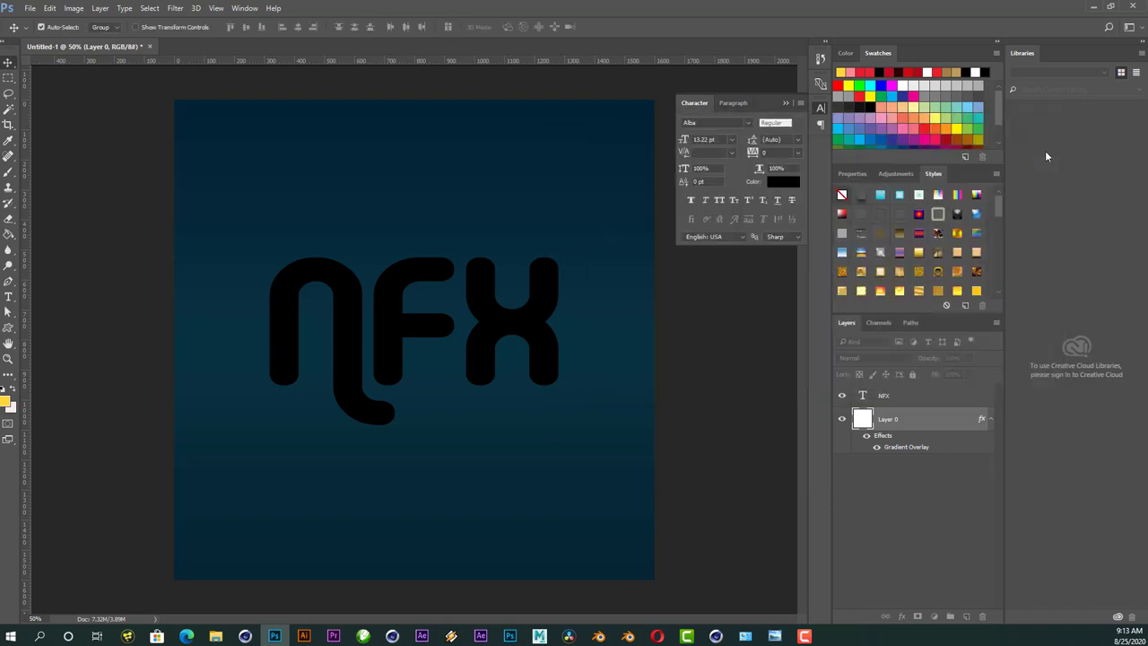
# - Open the Layer Style settings for the NFX text layer
pyautogui.click(991, 420)
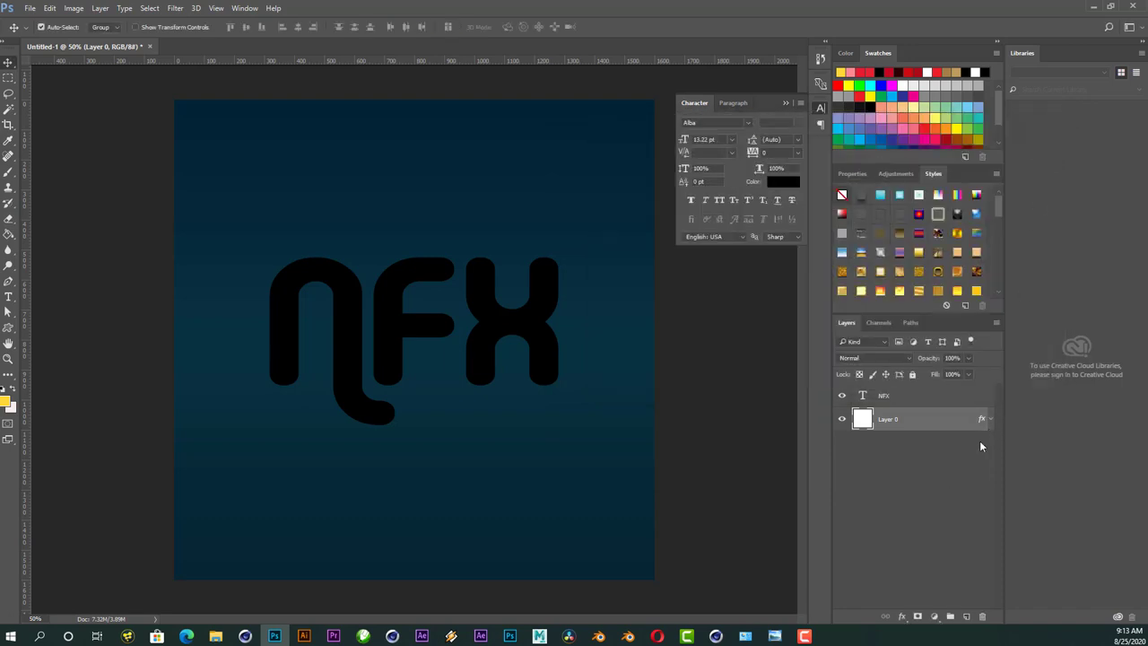
pyautogui.click(894, 394)
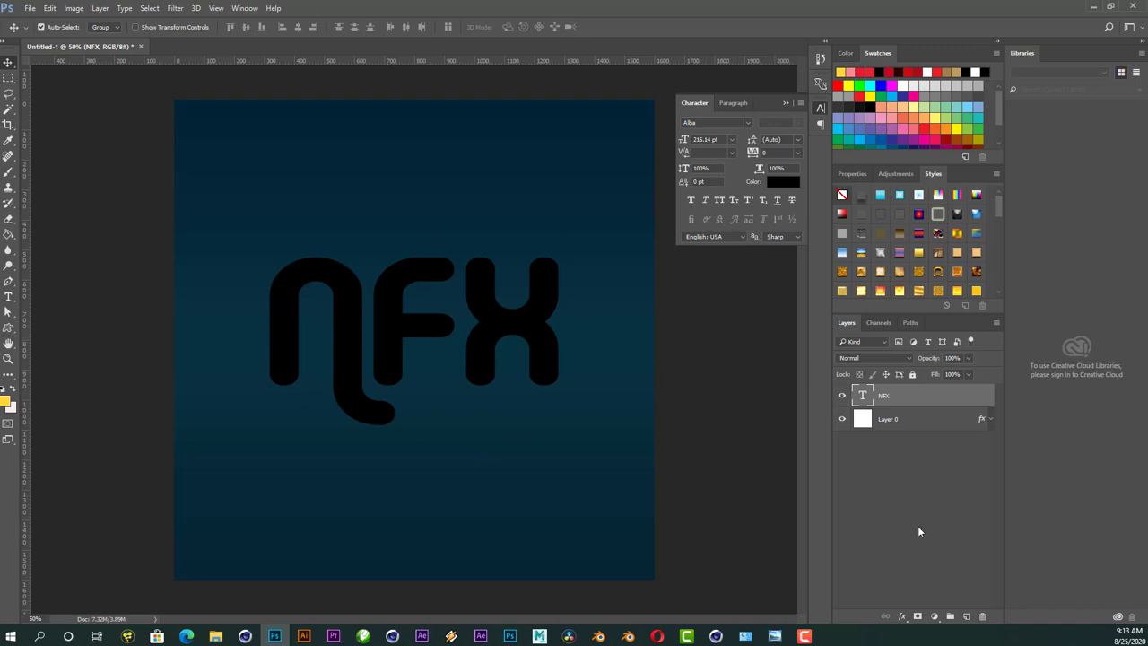
pyautogui.click(902, 617)
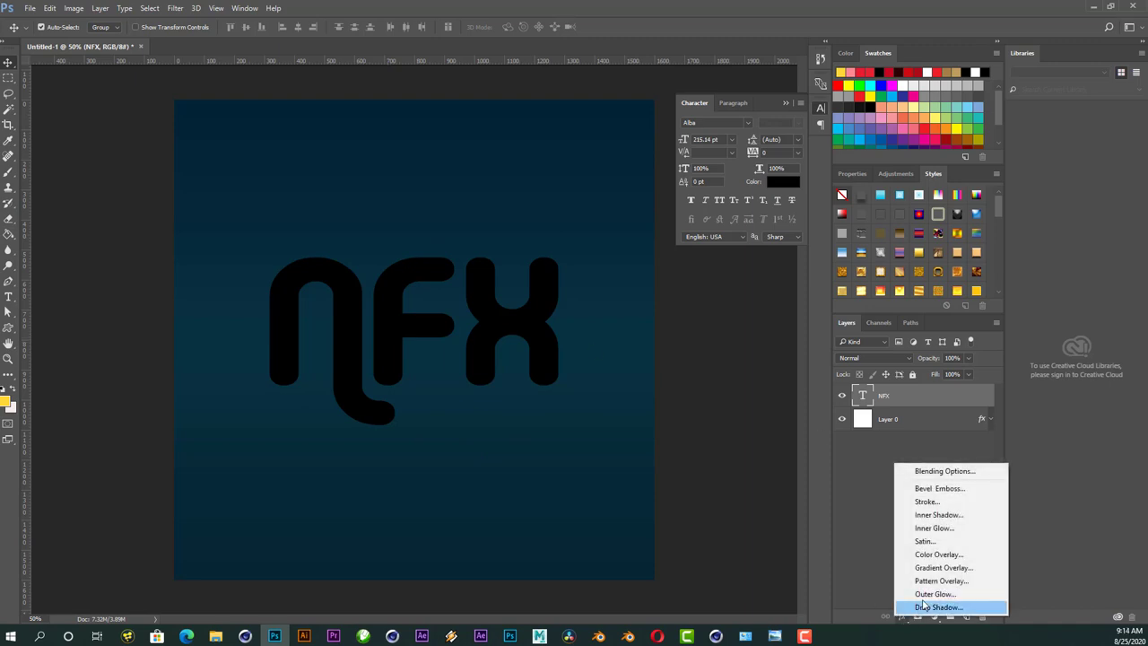
pyautogui.click(944, 568)
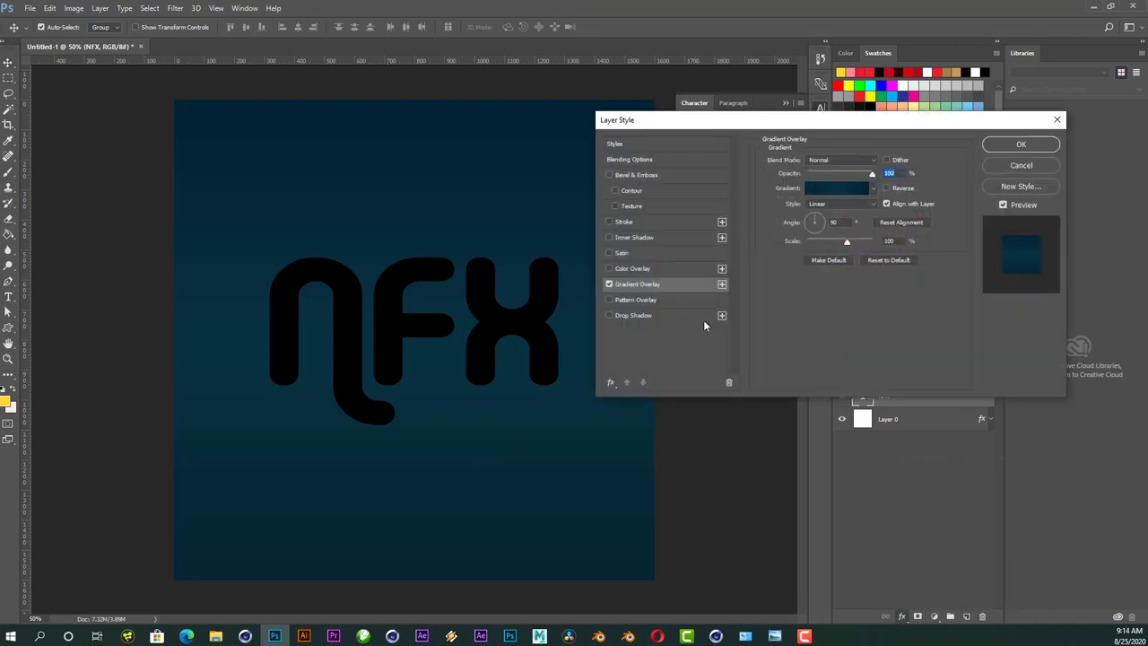
pyautogui.moveTo(787, 122); pyautogui.dragTo(759, 133)
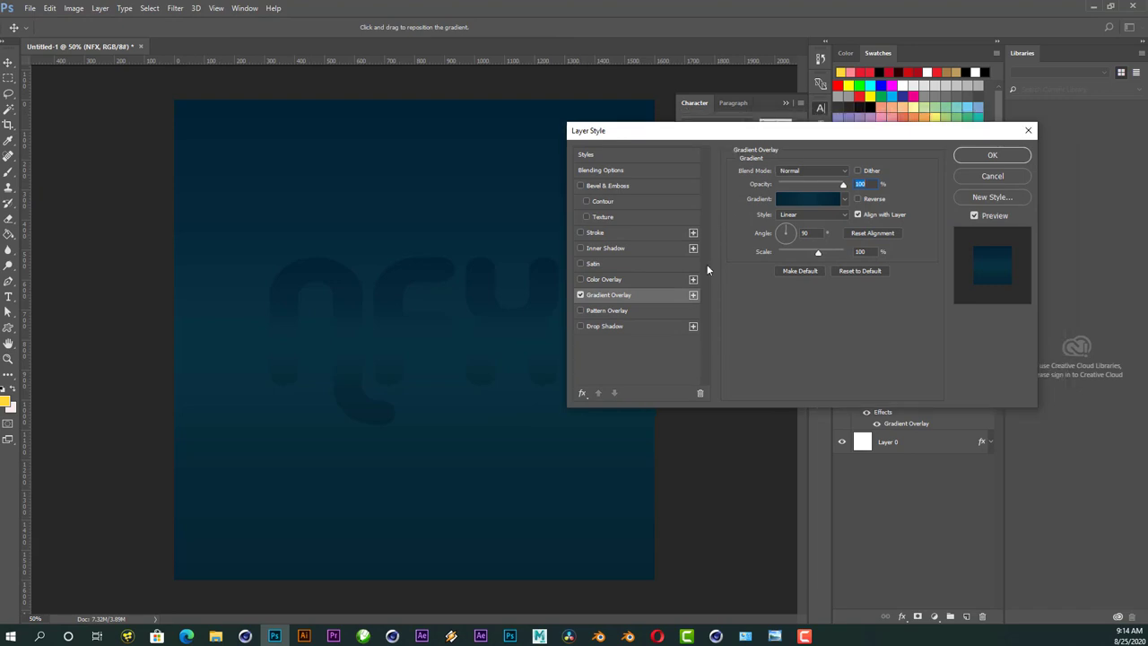
# - Apply a yellow gold gradient preset with the end stops set to d5a402
pyautogui.click(802, 203)
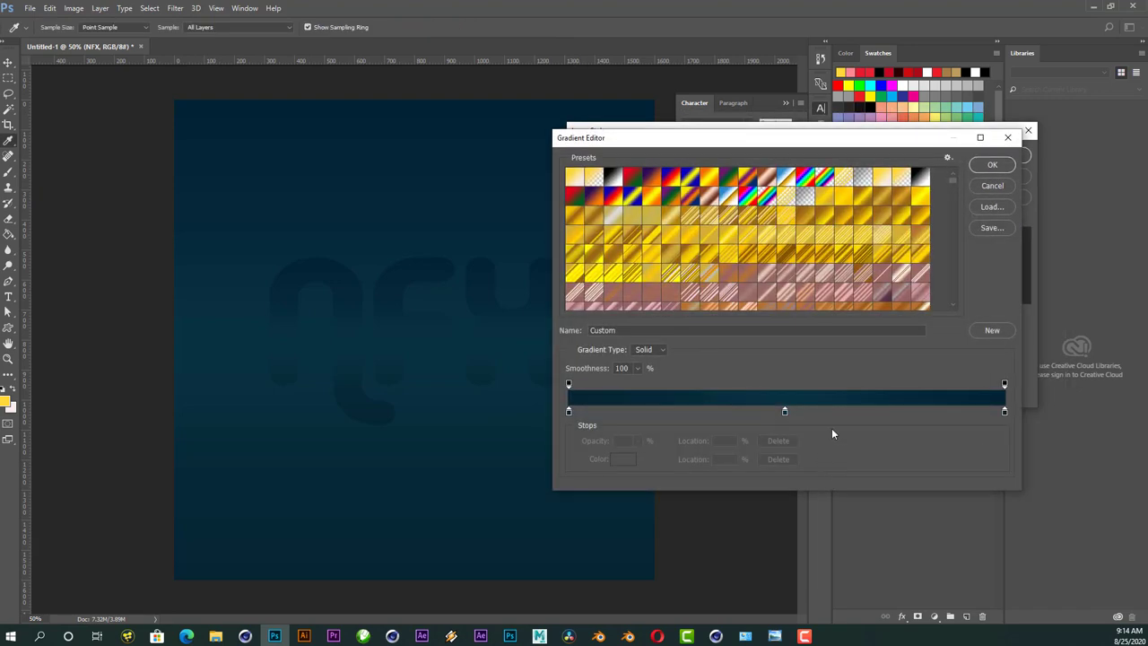
pyautogui.click(842, 201)
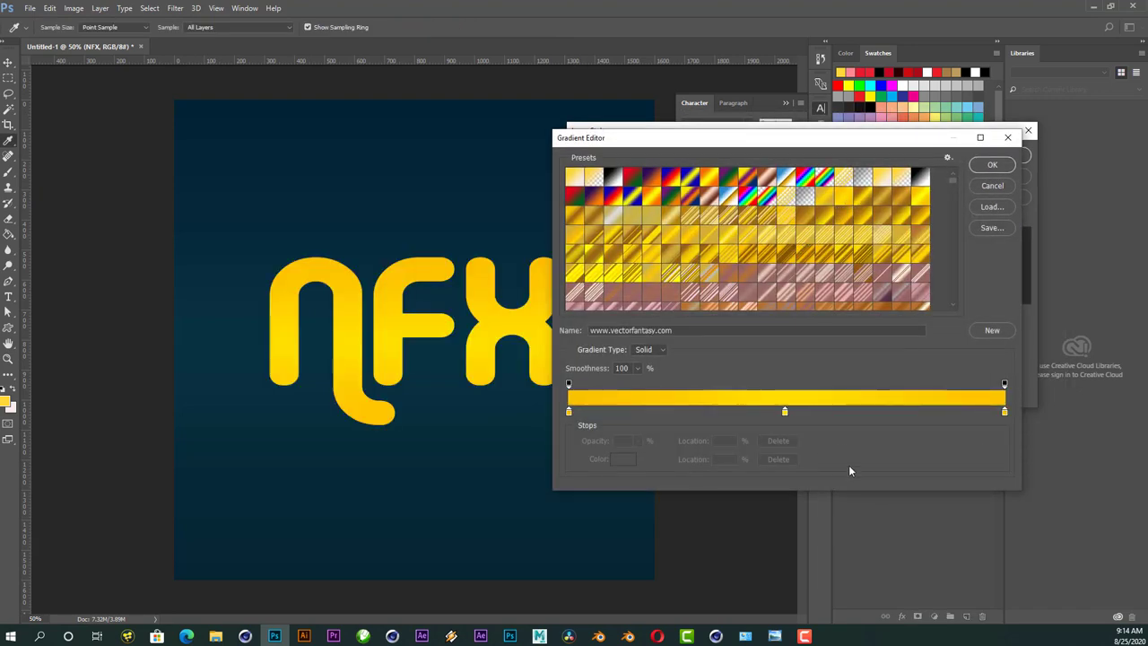
pyautogui.click(568, 411)
pyautogui.click(623, 459)
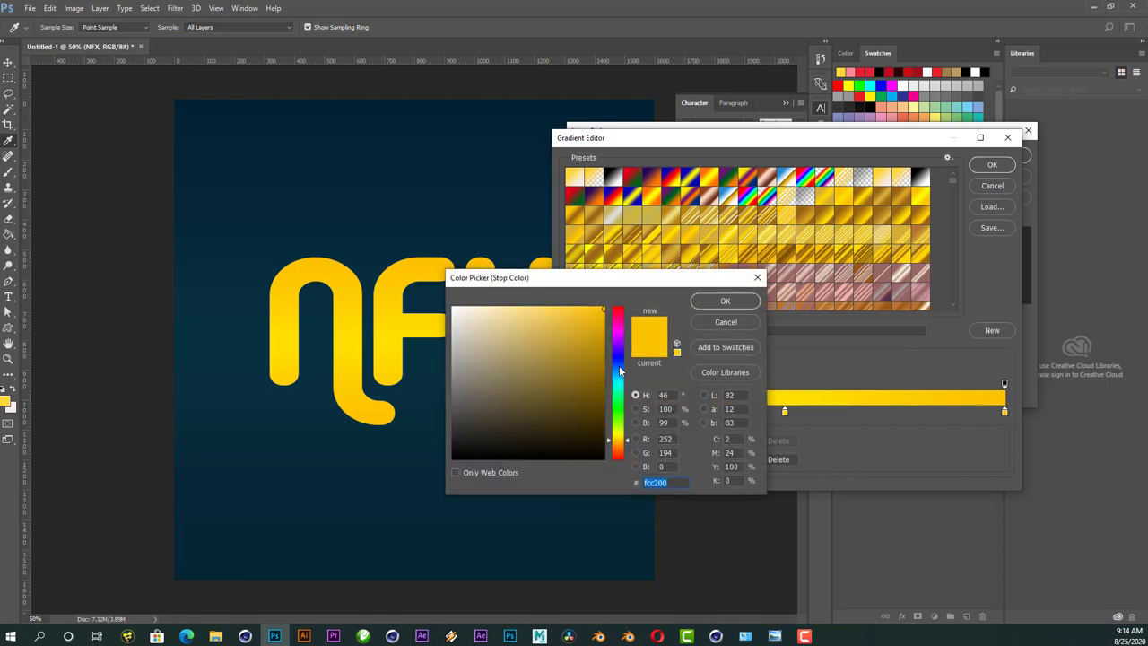
pyautogui.click(603, 328)
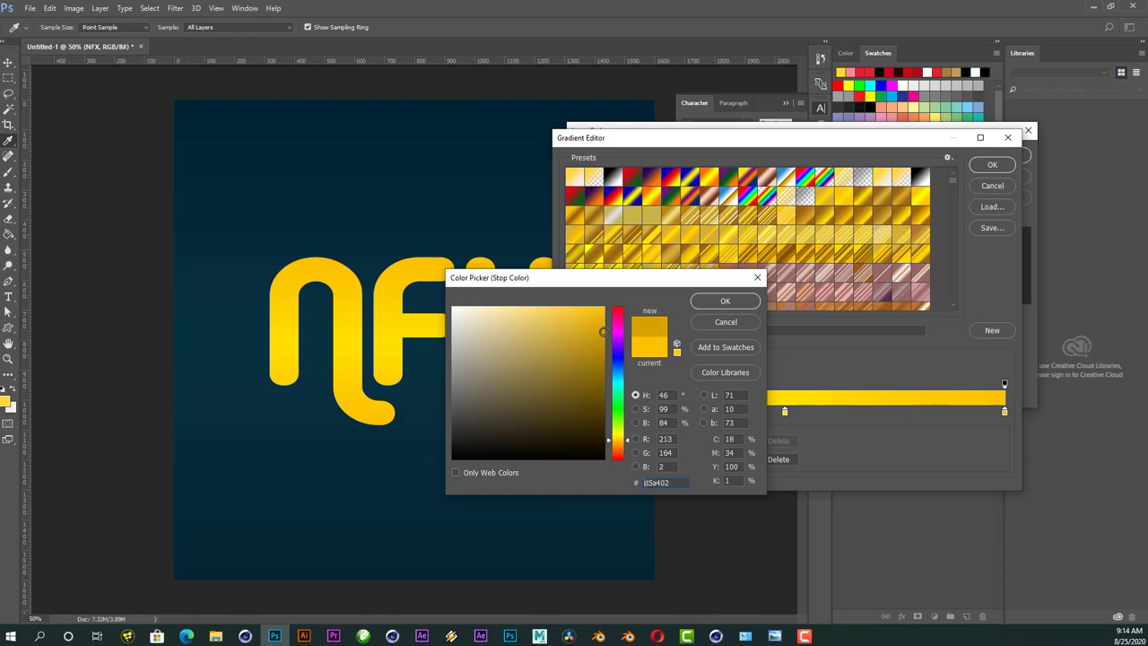
pyautogui.click(723, 301)
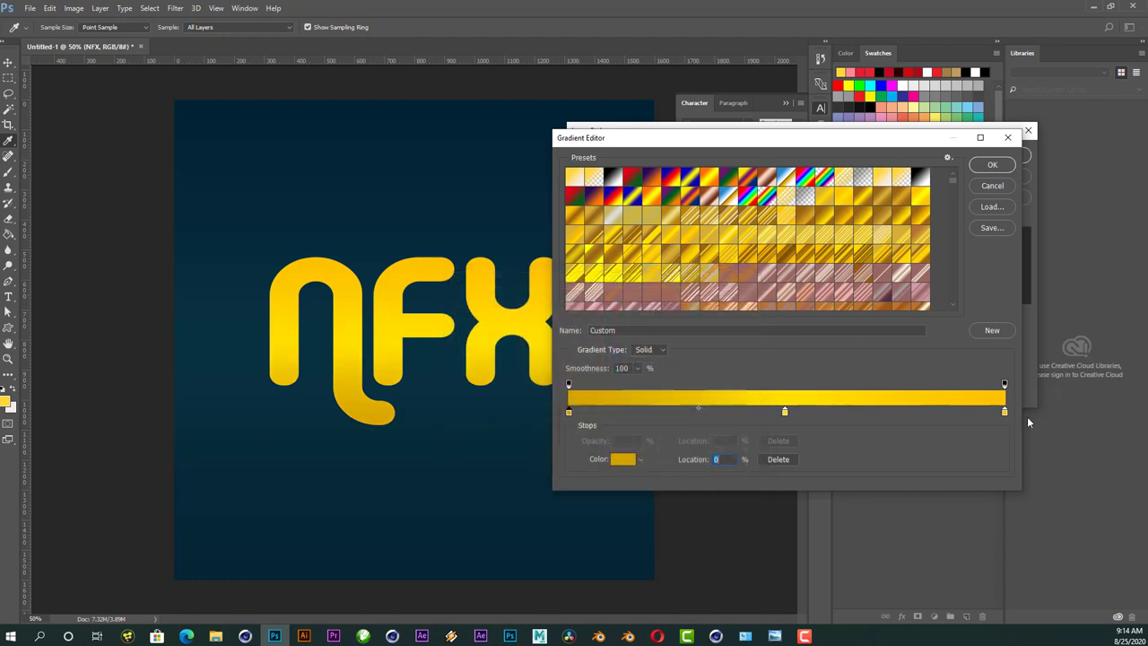
pyautogui.click(1004, 413)
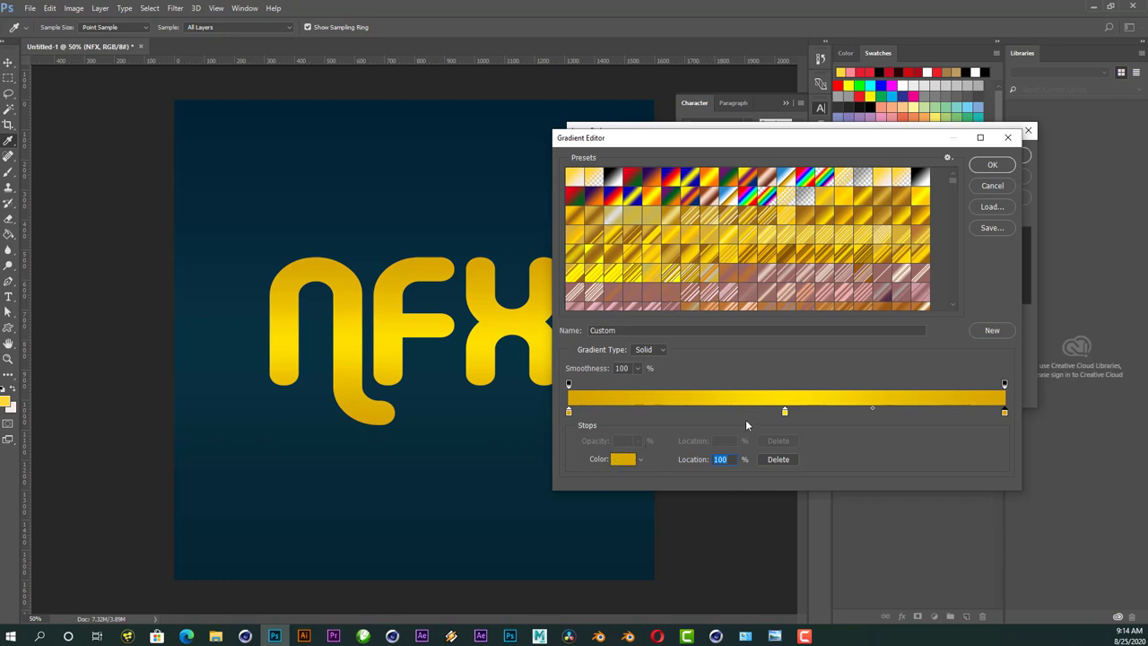
# - Add a pale yellow middle stop near 36% and accept the gold gradient
pyautogui.click(785, 413)
pyautogui.click(629, 460)
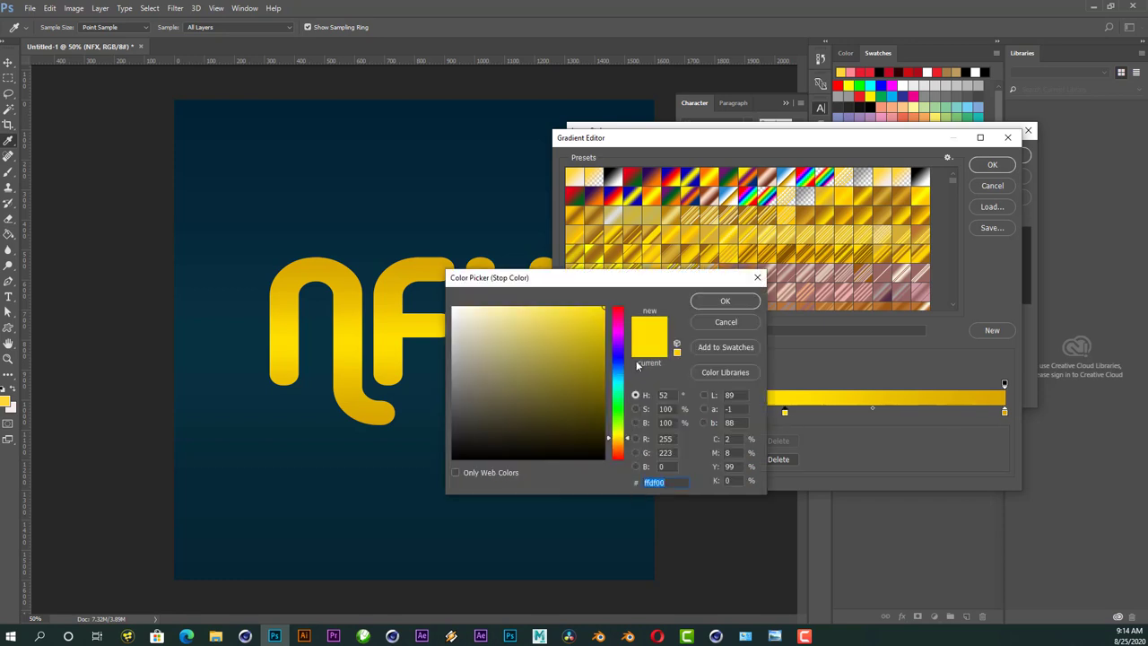
pyautogui.moveTo(611, 441); pyautogui.dragTo(611, 436)
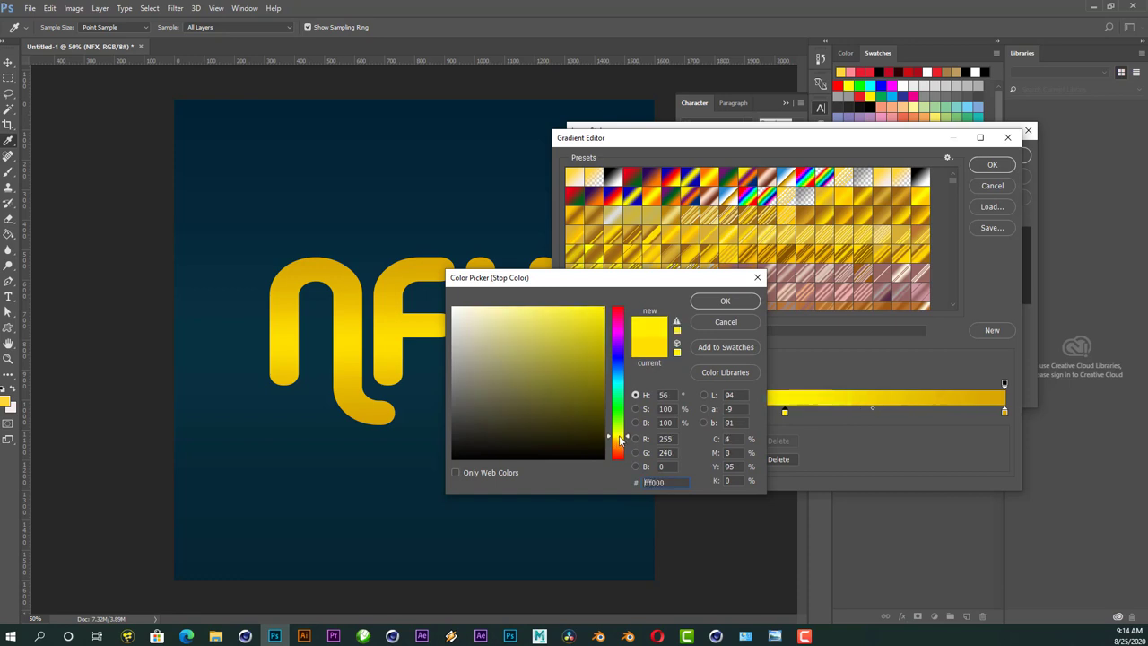
pyautogui.click(538, 328)
pyautogui.moveTo(538, 328); pyautogui.dragTo(502, 317)
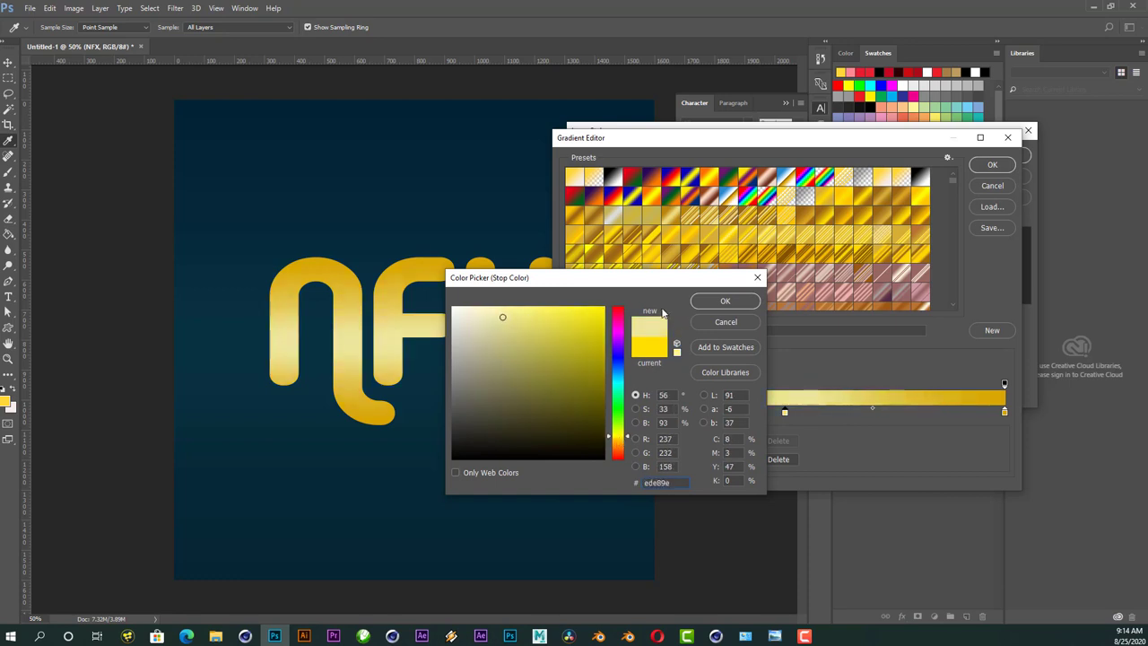
pyautogui.click(723, 302)
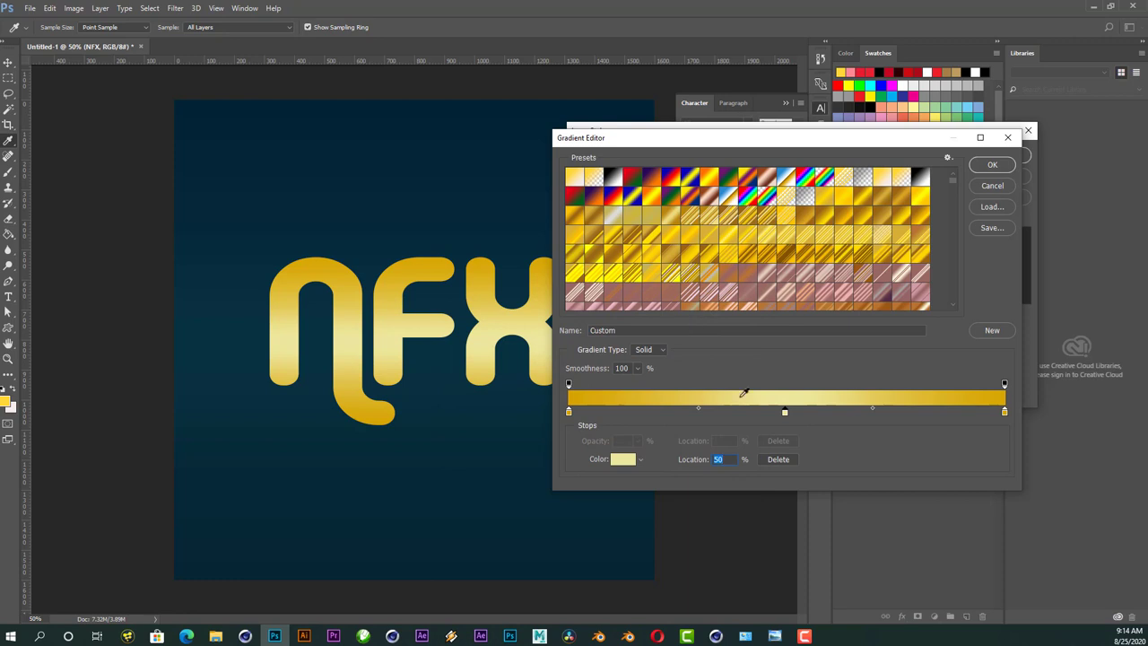
pyautogui.moveTo(785, 413); pyautogui.dragTo(728, 414)
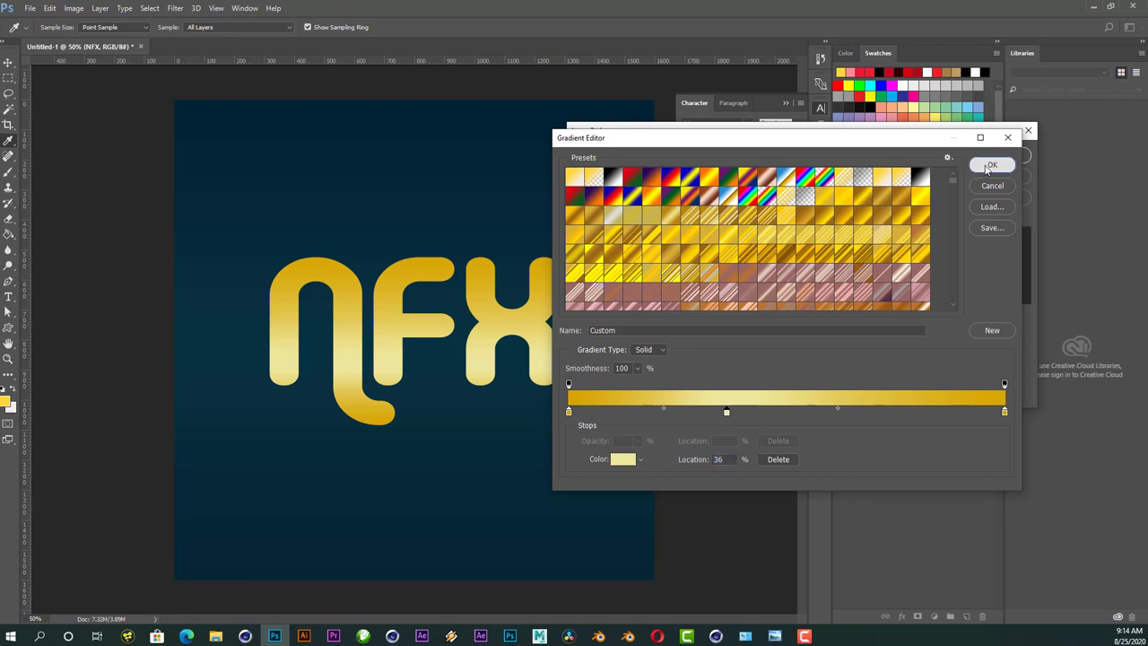
pyautogui.click(992, 165)
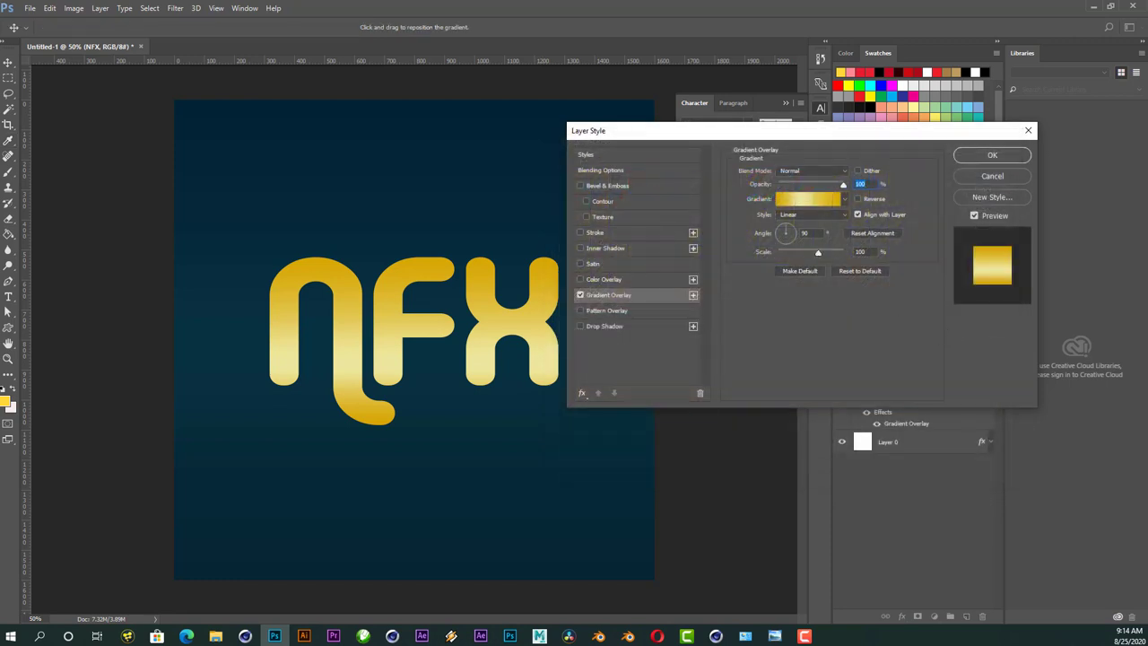
pyautogui.hotkey('alt', 'Tab')
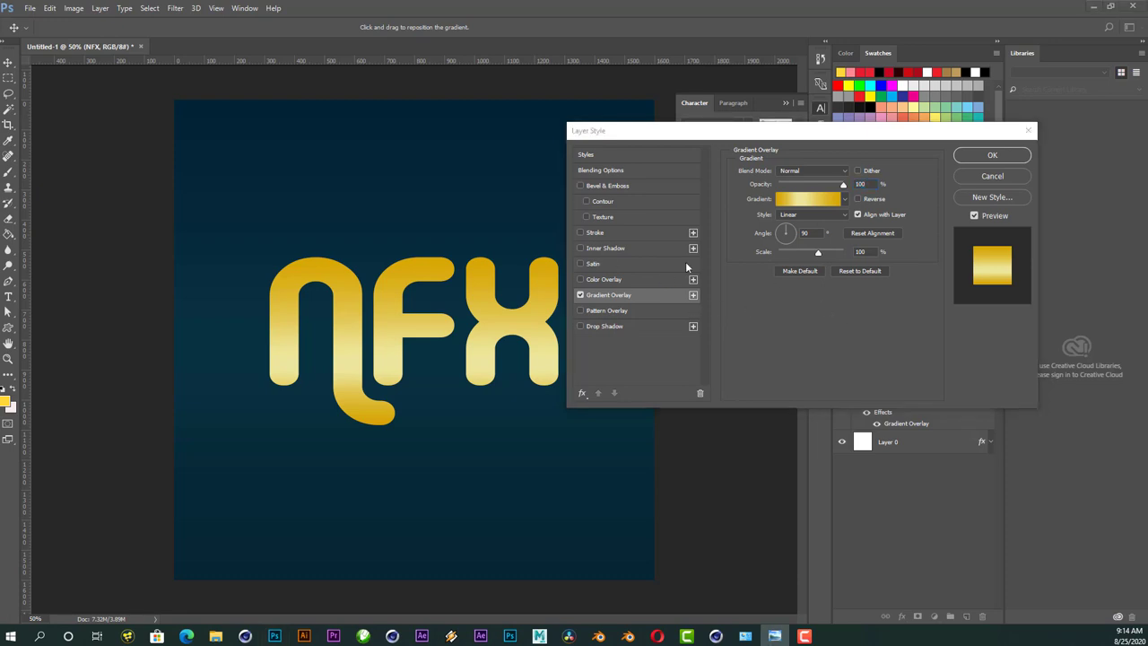
pyautogui.hotkey('alt', 'Tab')
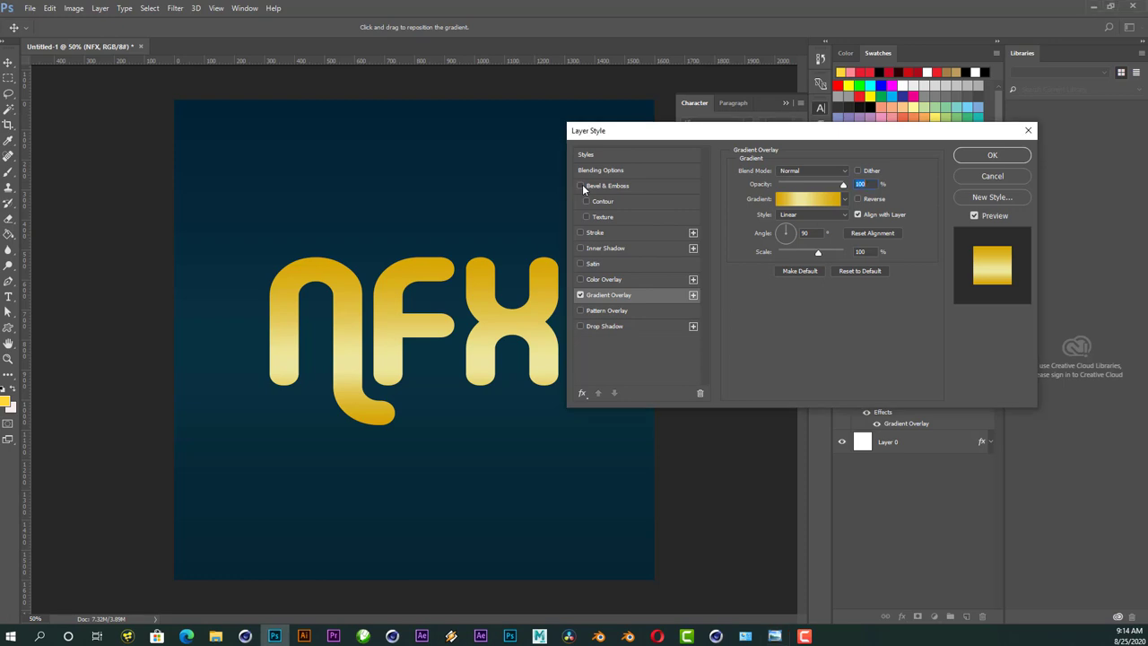
# - Enable Bevel & Emboss at defaults with depth 300%, size 68, angle 100° and altitude 50°
pyautogui.click(580, 185)
pyautogui.click(601, 185)
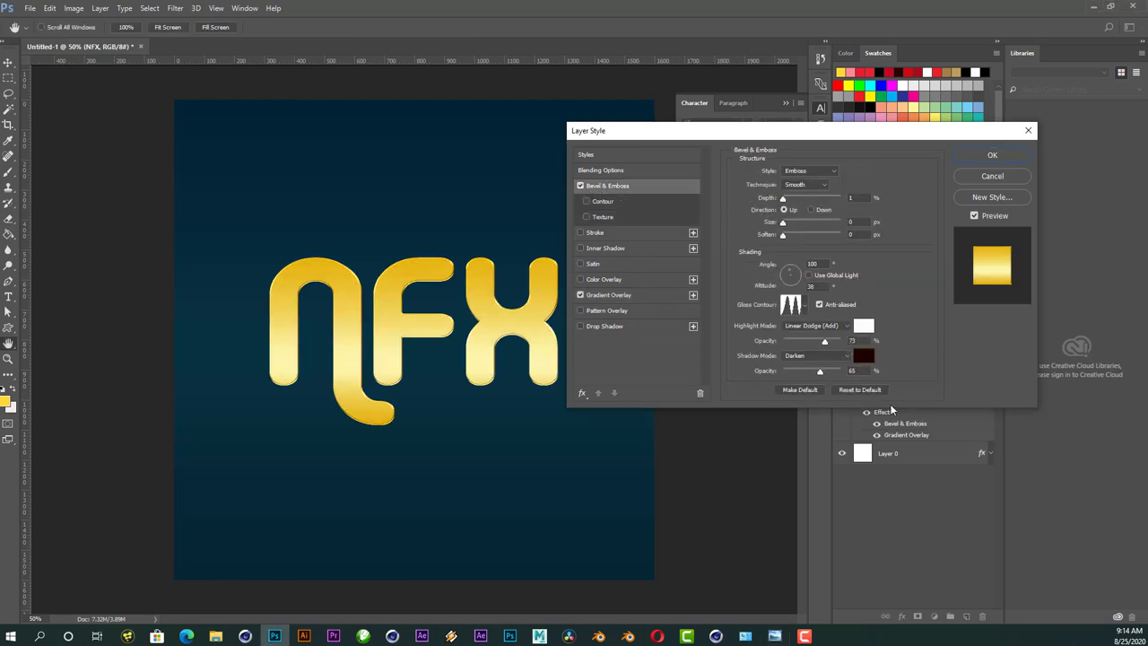
pyautogui.click(867, 392)
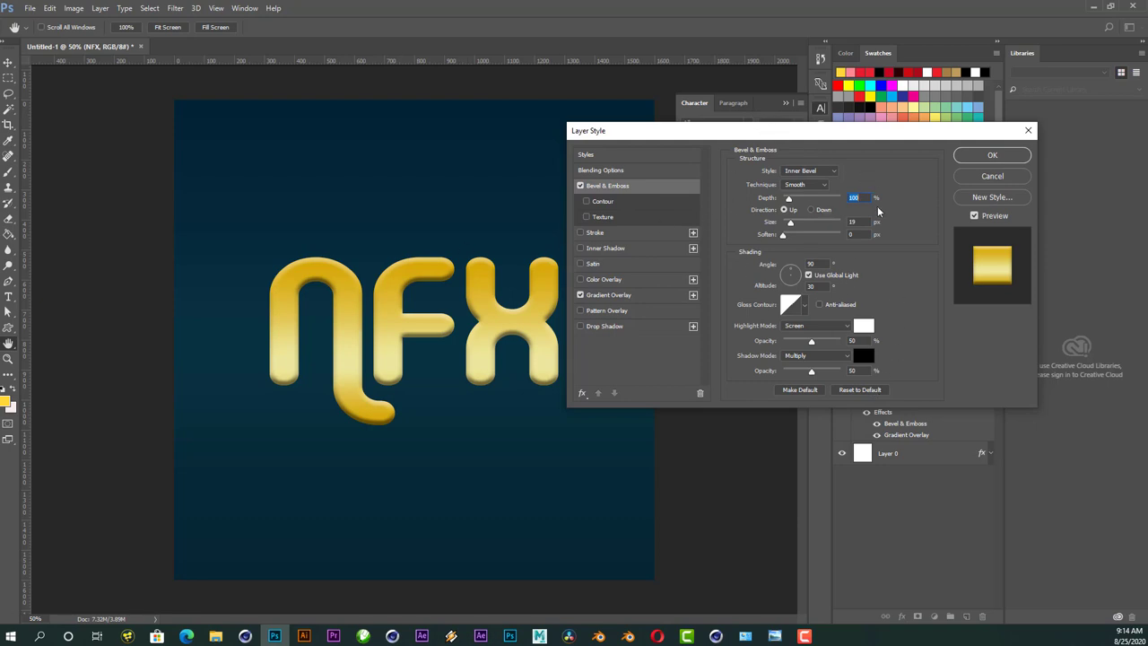
pyautogui.write('3')
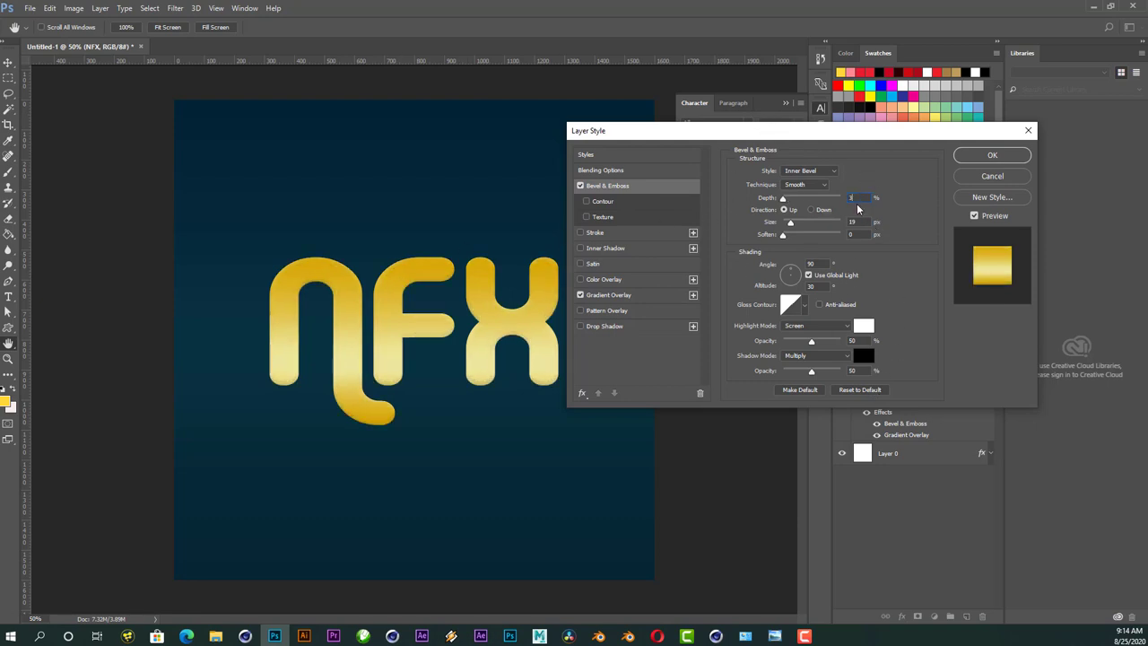
pyautogui.write('00')
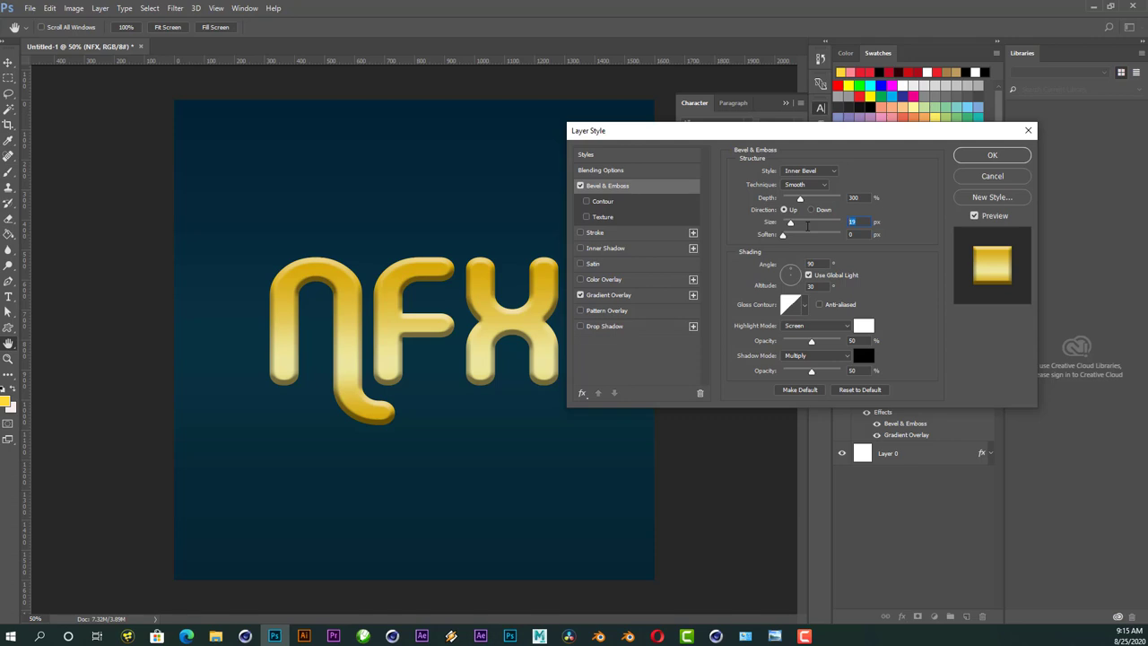
pyautogui.moveTo(791, 222); pyautogui.dragTo(803, 226)
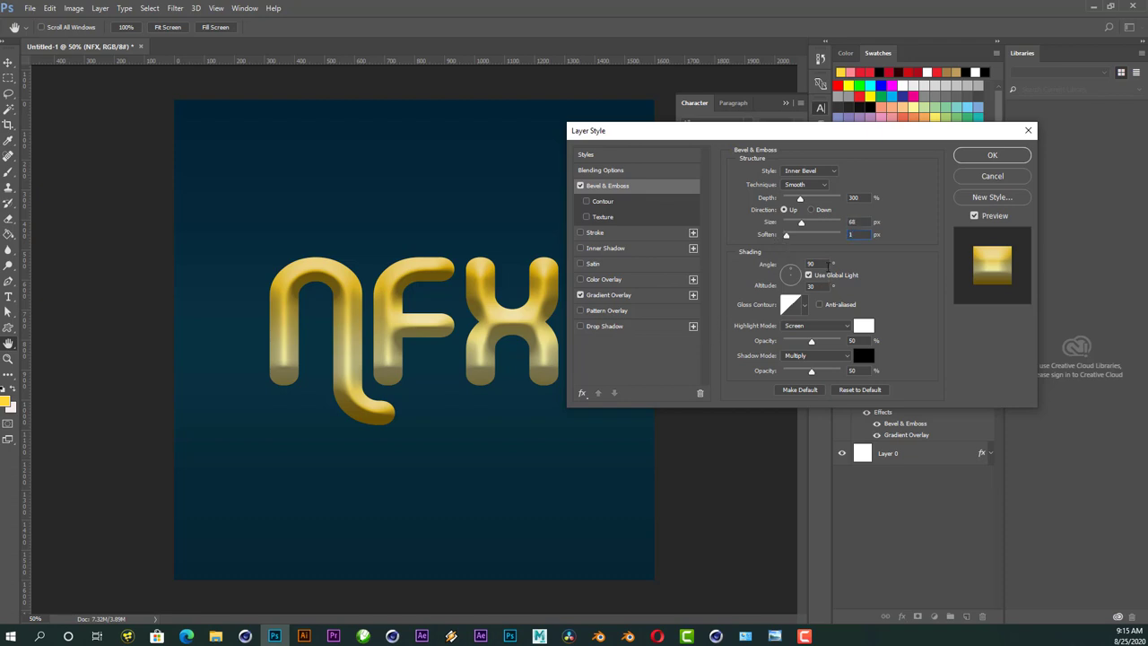
pyautogui.press('Tab')
pyautogui.write('100')
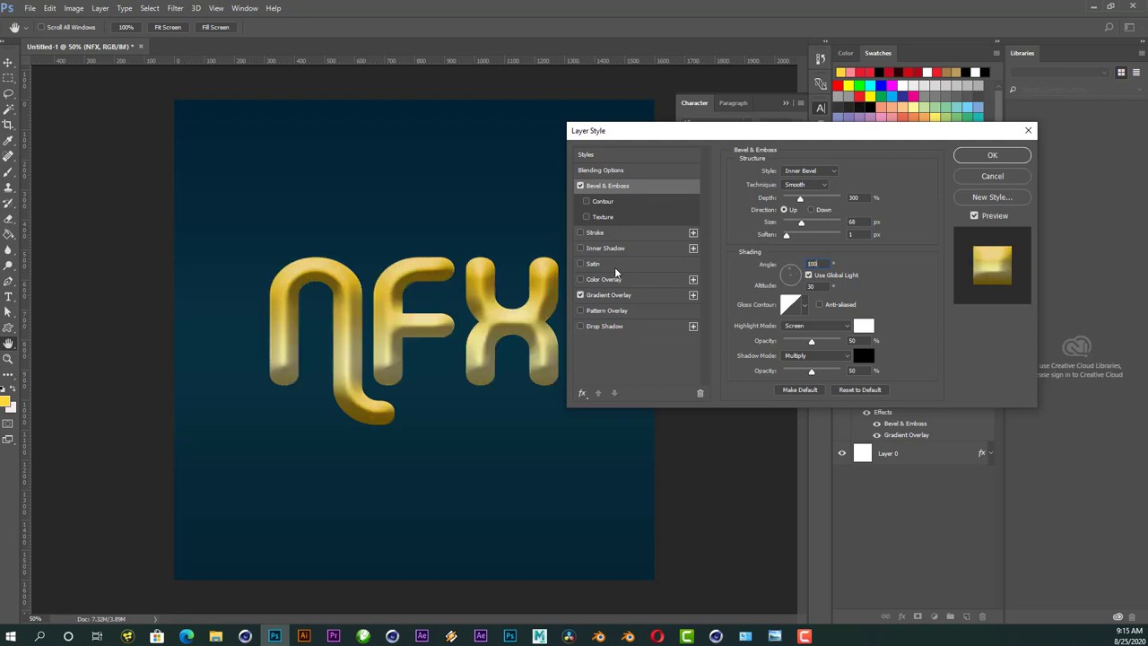
pyautogui.moveTo(803, 286); pyautogui.dragTo(811, 285)
pyautogui.write('50')
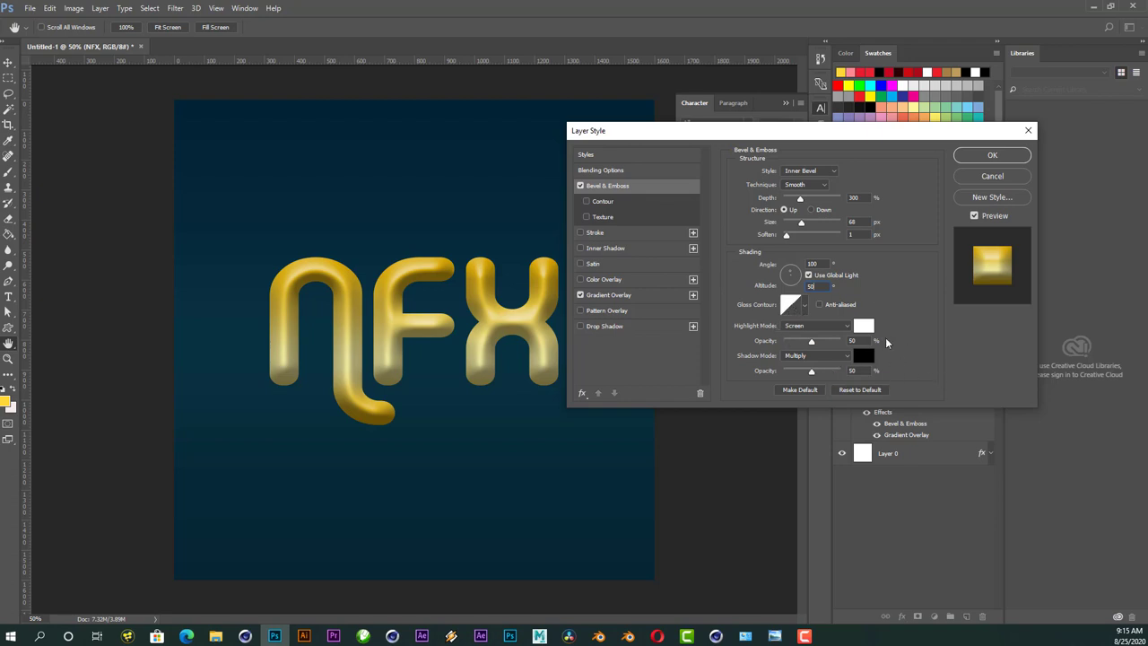
# - Set the bevel highlight and shadow modes to Linear Dodge (Add) at 90% opacity
pyautogui.click(825, 327)
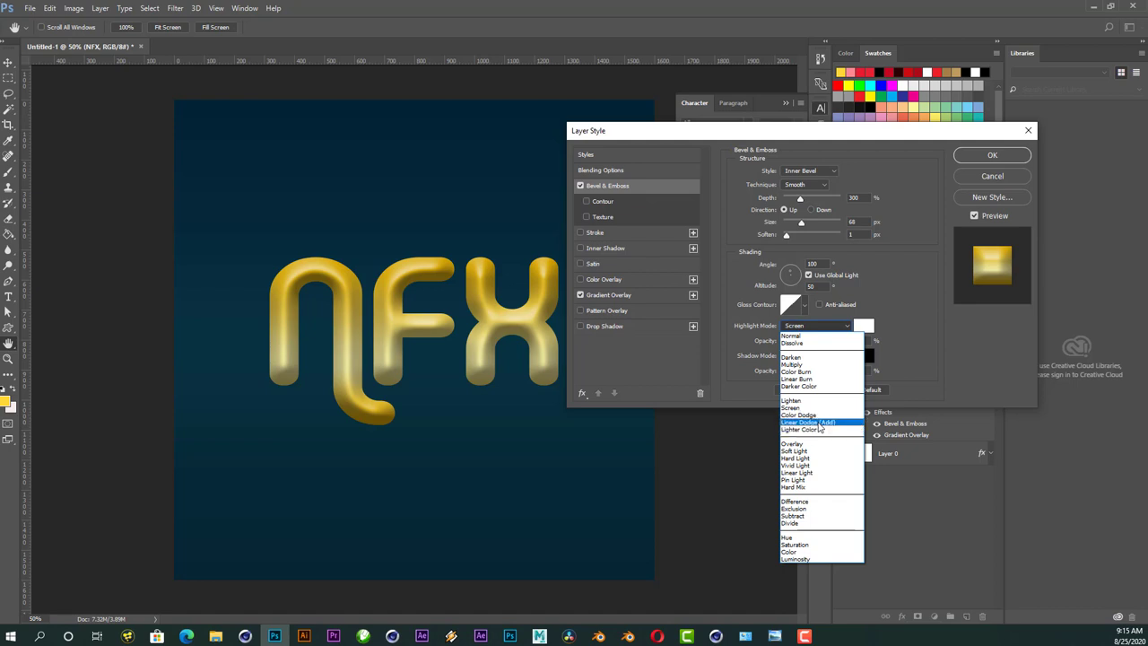
pyautogui.click(820, 423)
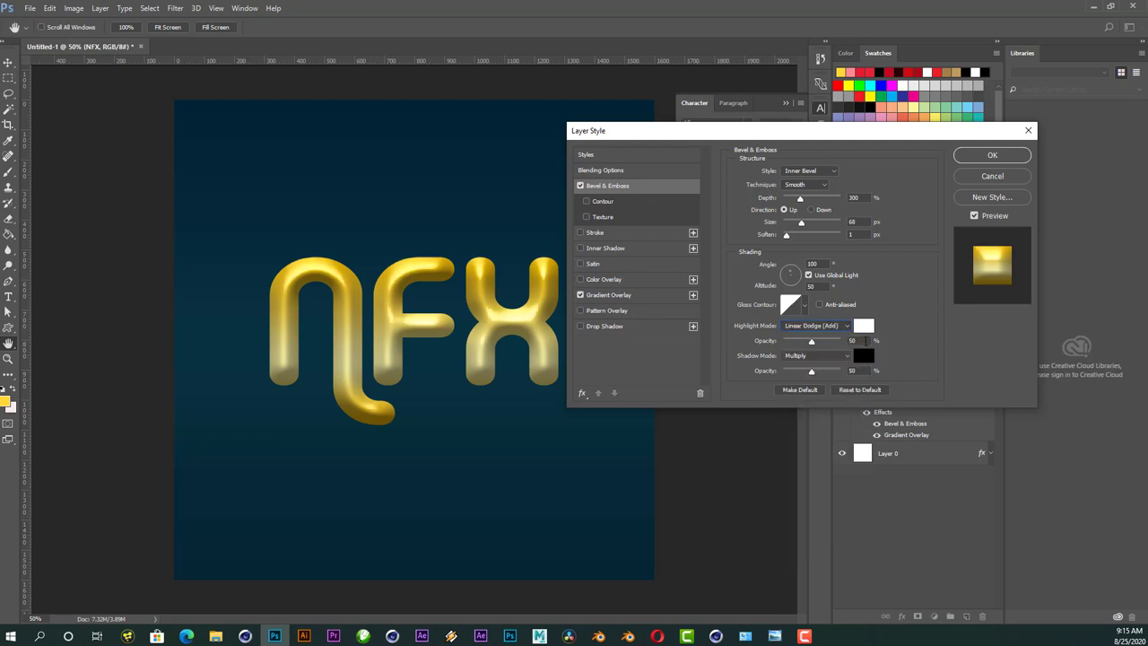
pyautogui.doubleClick(852, 341)
pyautogui.write('90')
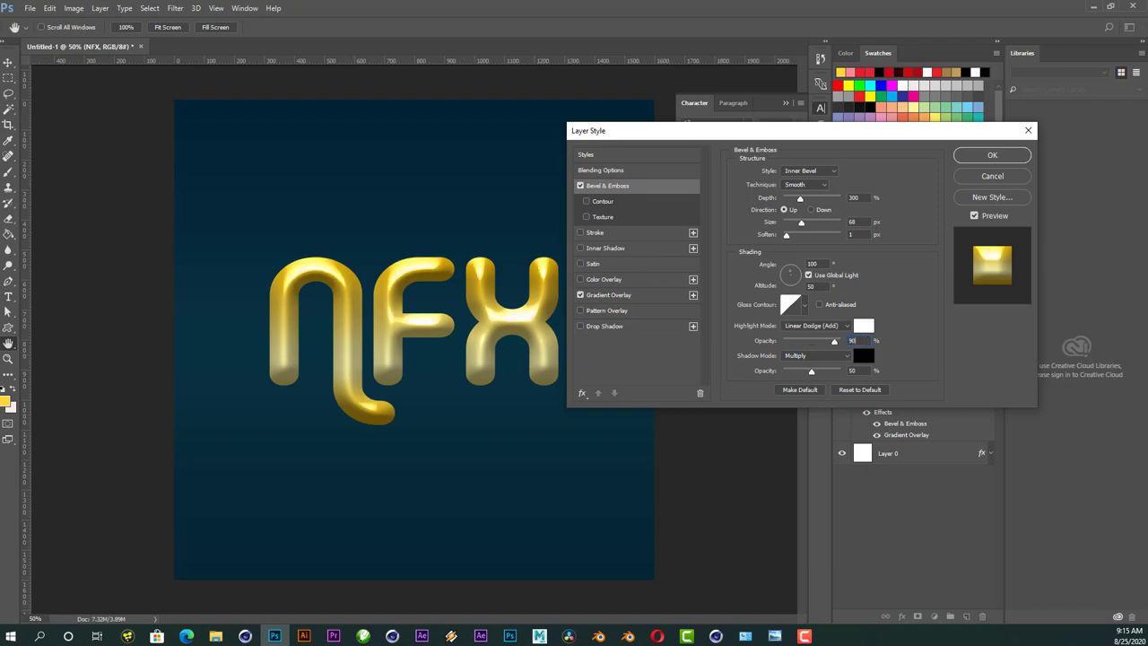
pyautogui.click(818, 357)
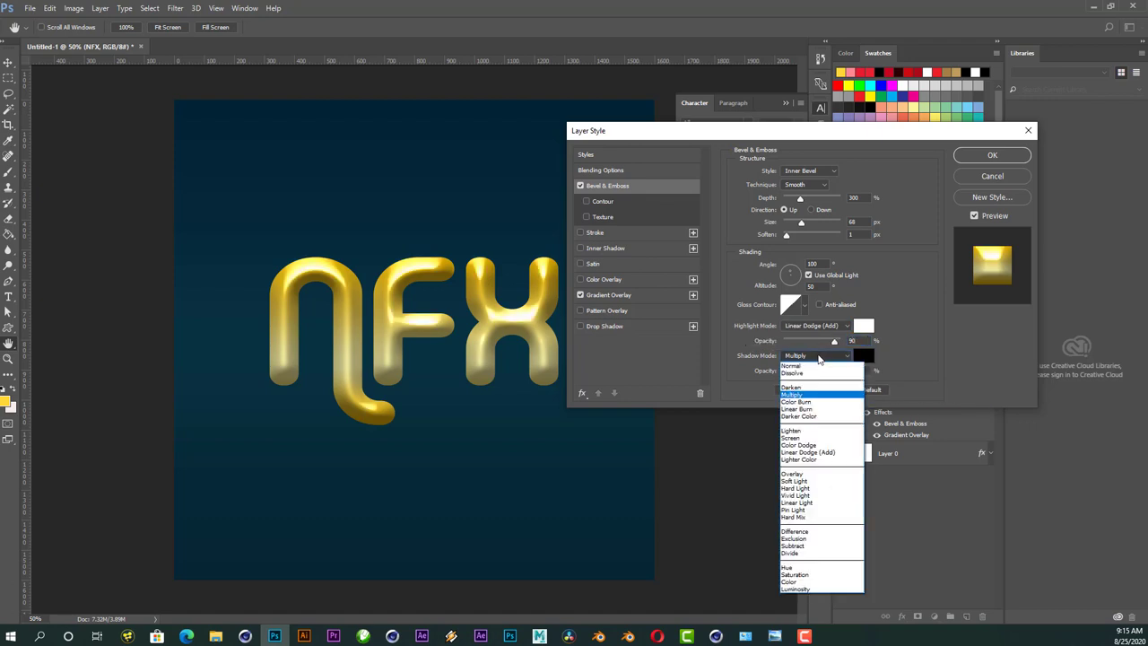
pyautogui.click(816, 453)
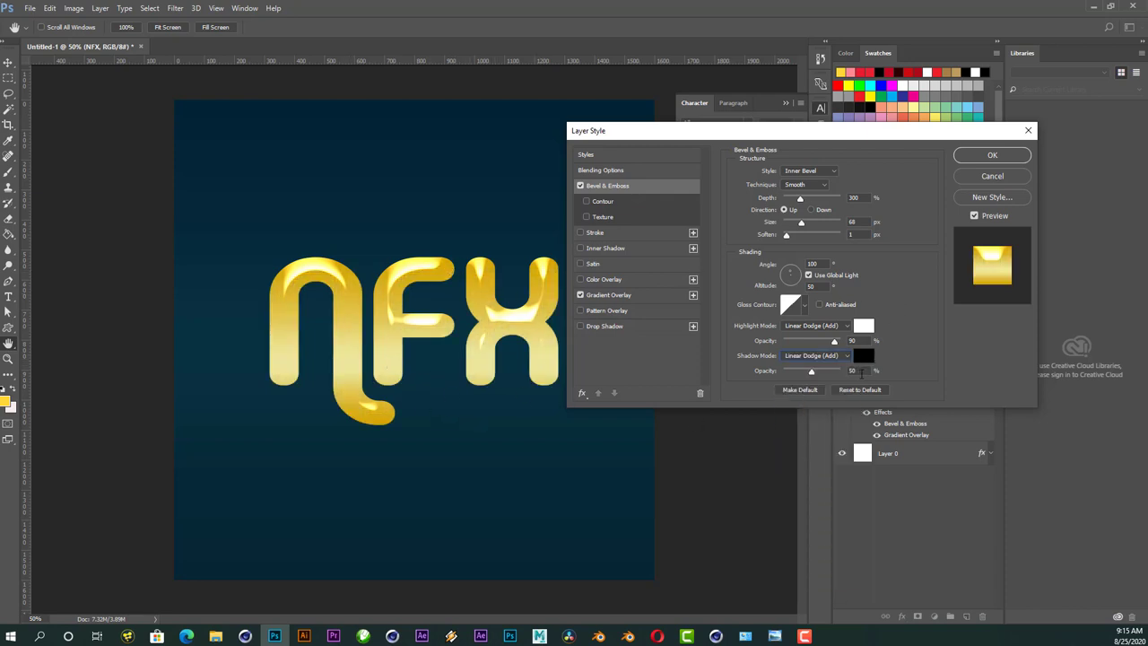
pyautogui.click(862, 372)
pyautogui.write('90')
# - Pick pink ec37a1 as the bevel shadow colour
pyautogui.click(864, 357)
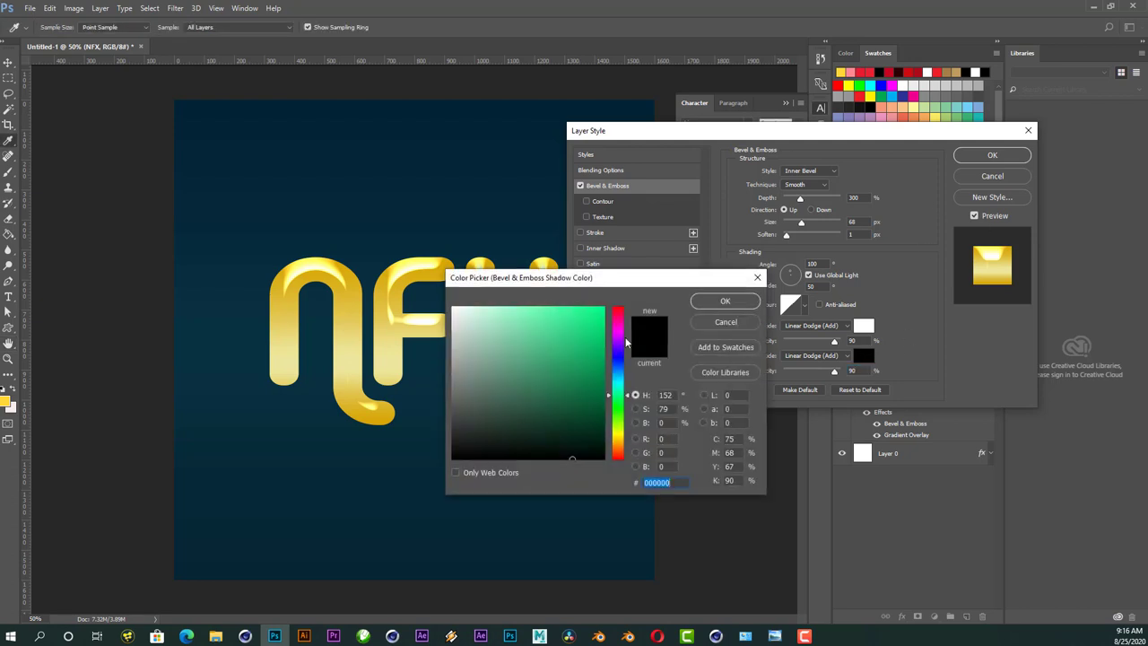
pyautogui.click(623, 445)
pyautogui.moveTo(623, 445); pyautogui.dragTo(633, 335)
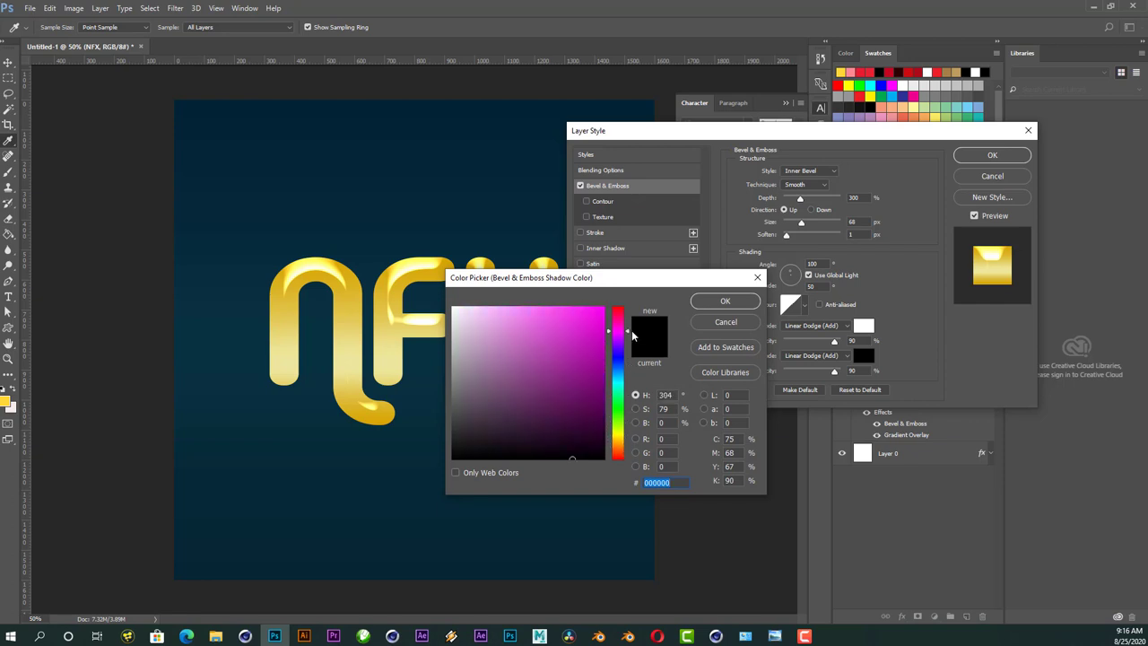
pyautogui.moveTo(633, 335)
pyautogui.mouseDown()
pyautogui.moveTo(632, 322)
pyautogui.moveTo(553, 306)
pyautogui.mouseUp()
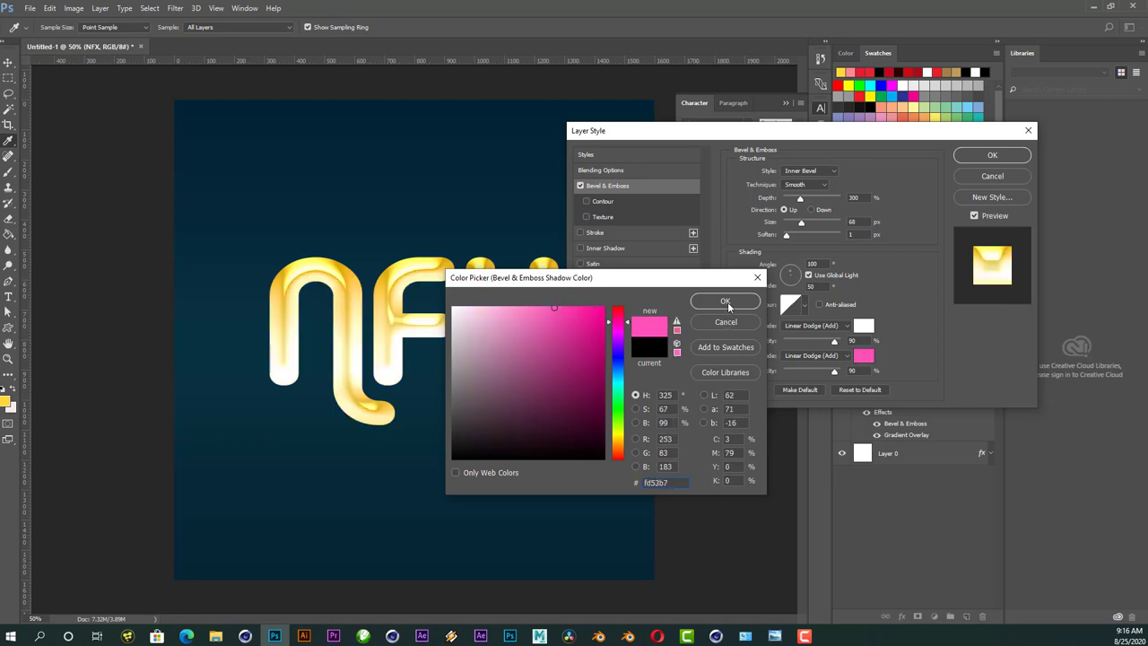
pyautogui.click(573, 309)
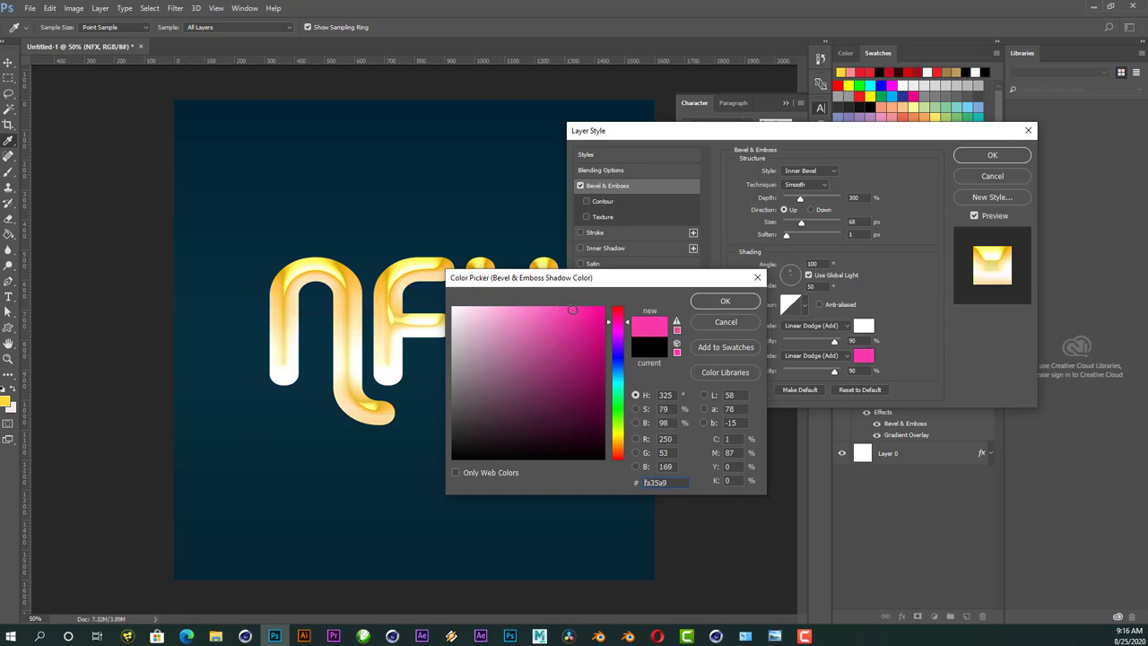
pyautogui.moveTo(573, 310); pyautogui.dragTo(569, 317)
# - Confirm the pink shadow, enable Contour, and add a Stroke with Gradient fill type
pyautogui.click(723, 301)
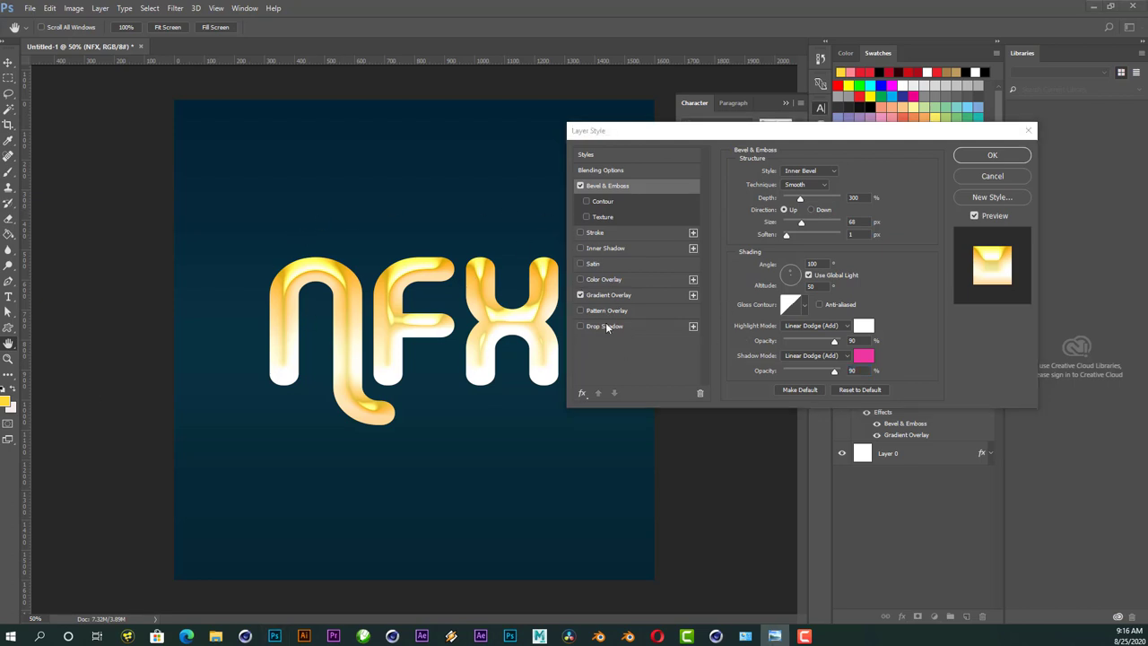
pyautogui.click(586, 202)
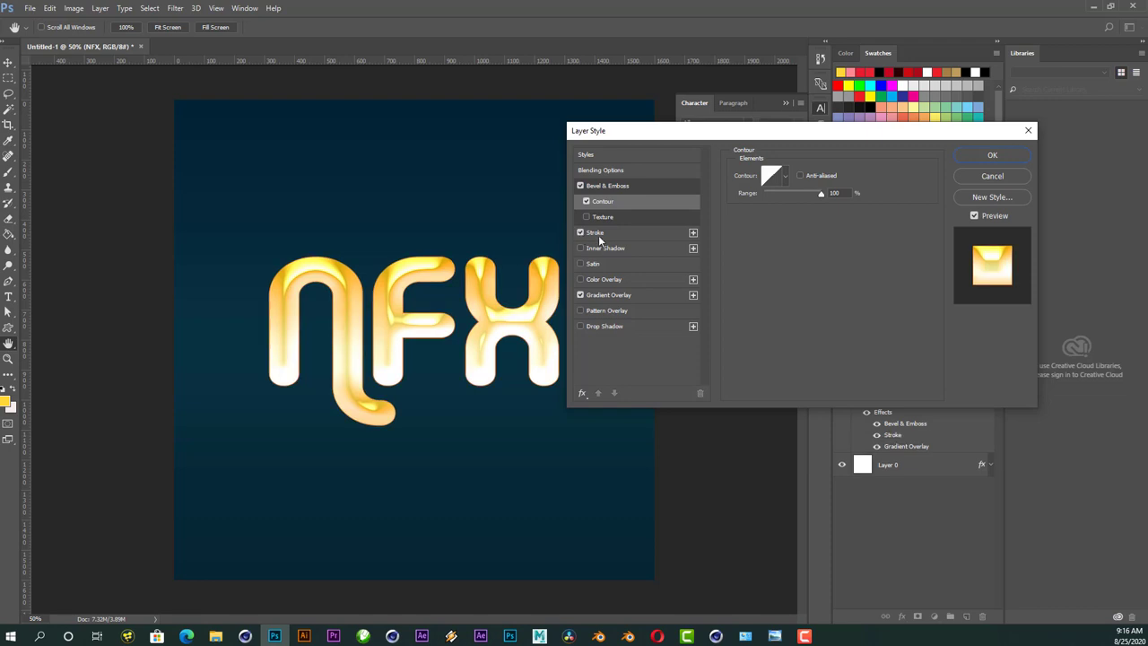
pyautogui.click(600, 231)
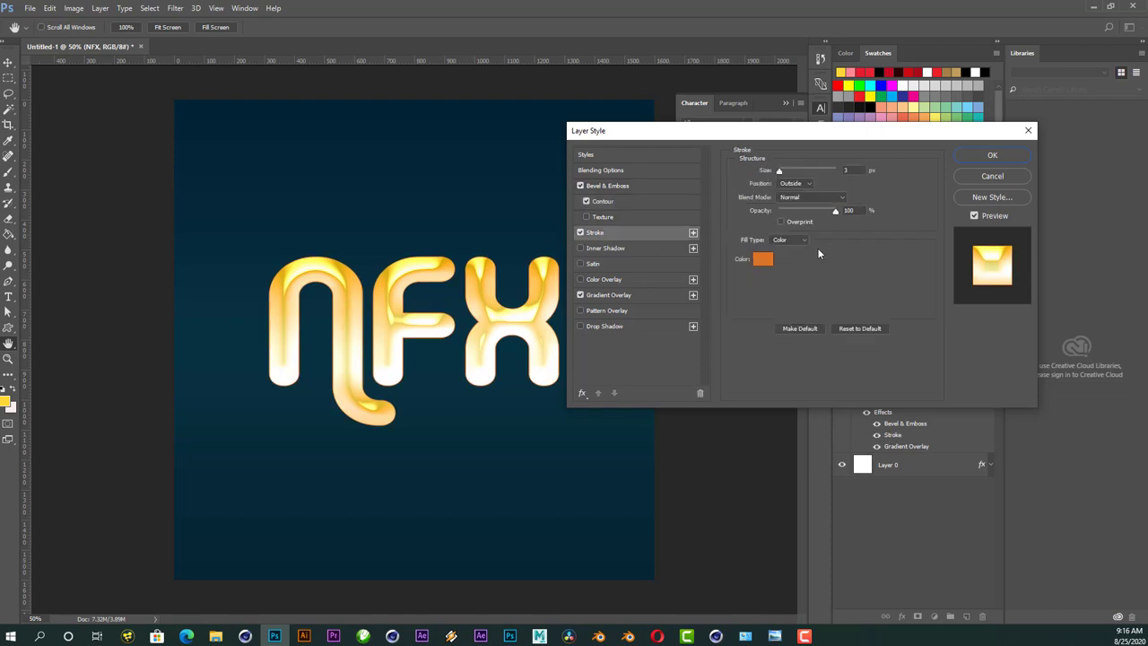
pyautogui.click(783, 241)
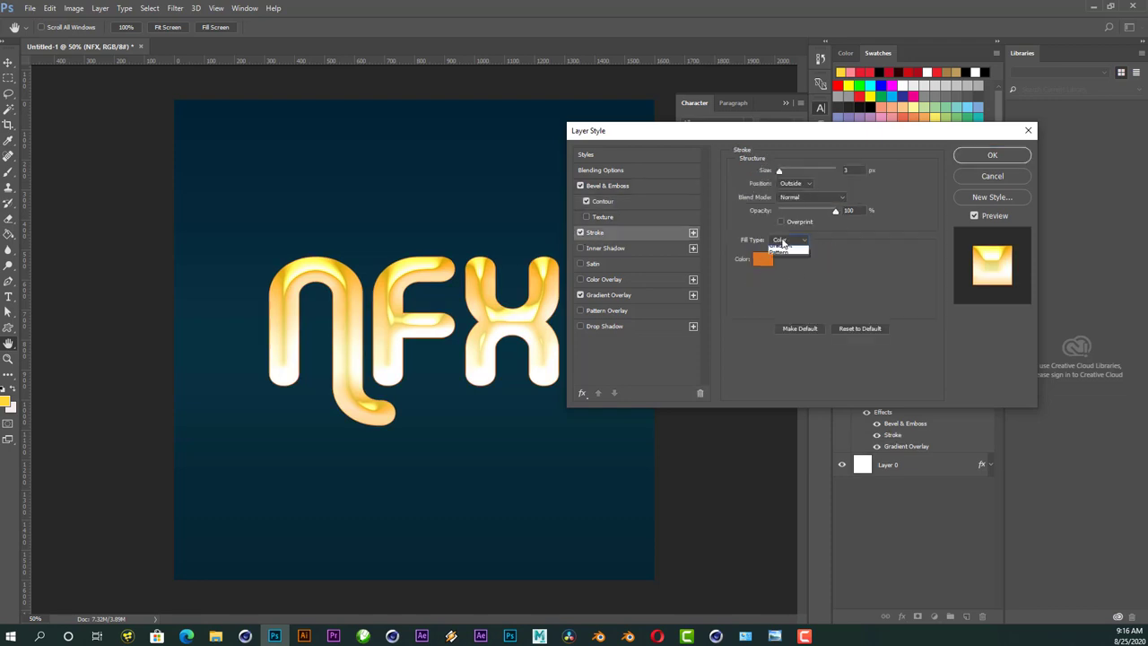
pyautogui.click(796, 260)
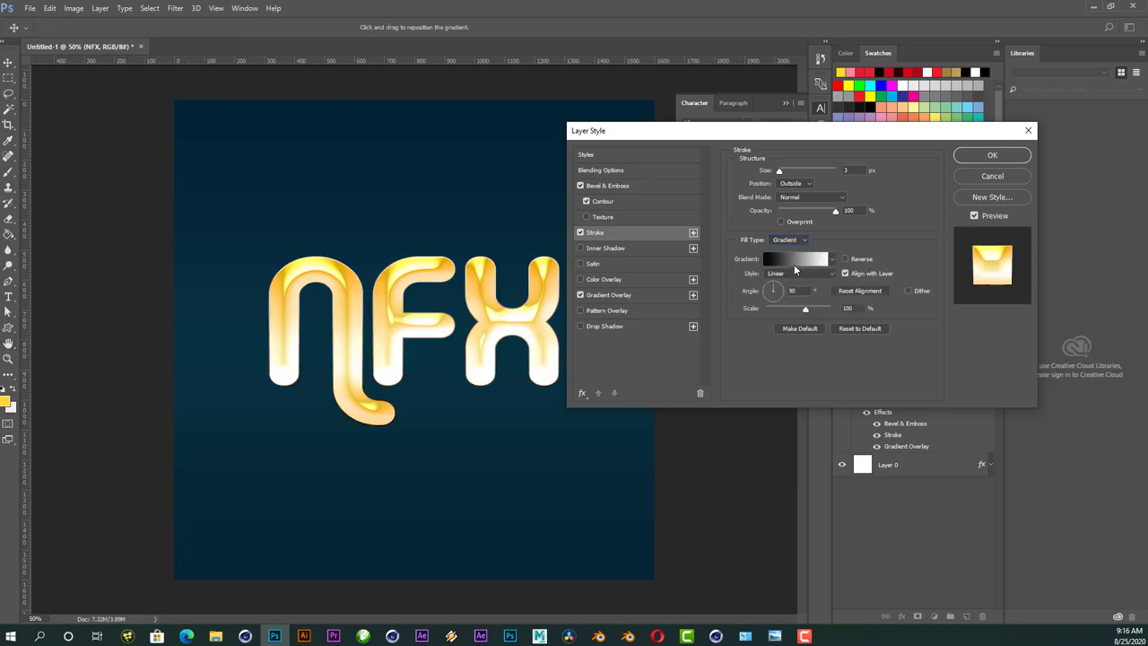
pyautogui.click(800, 259)
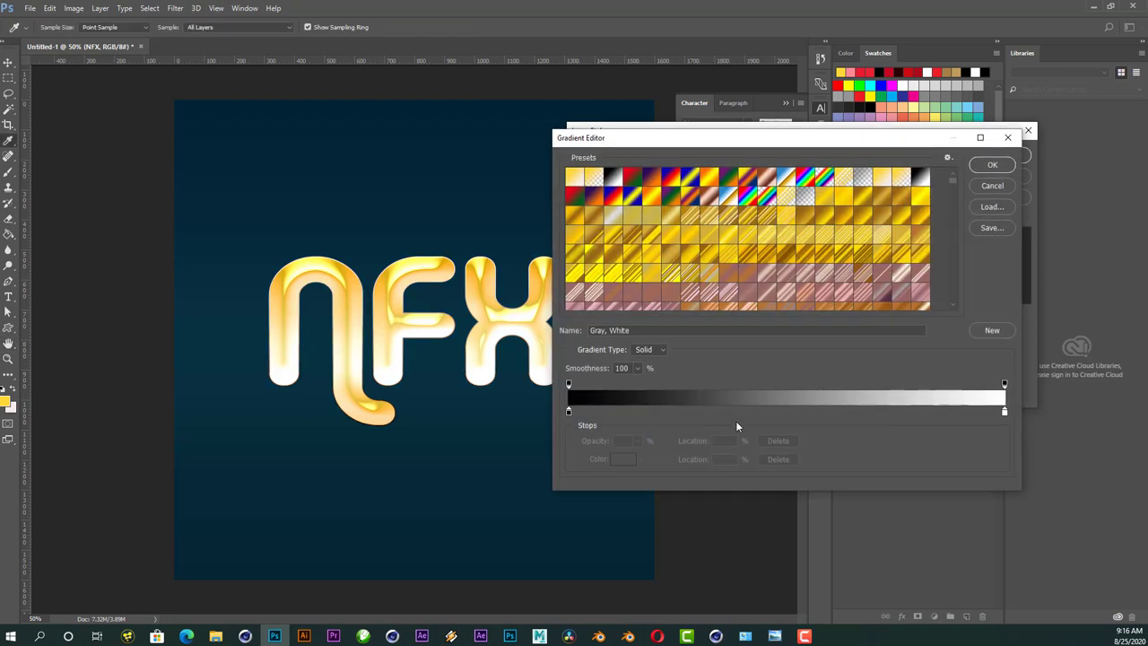
# - Add stroke gradient stops at 20%, 50% and 81% and make the end stop deep red
pyautogui.click(789, 412)
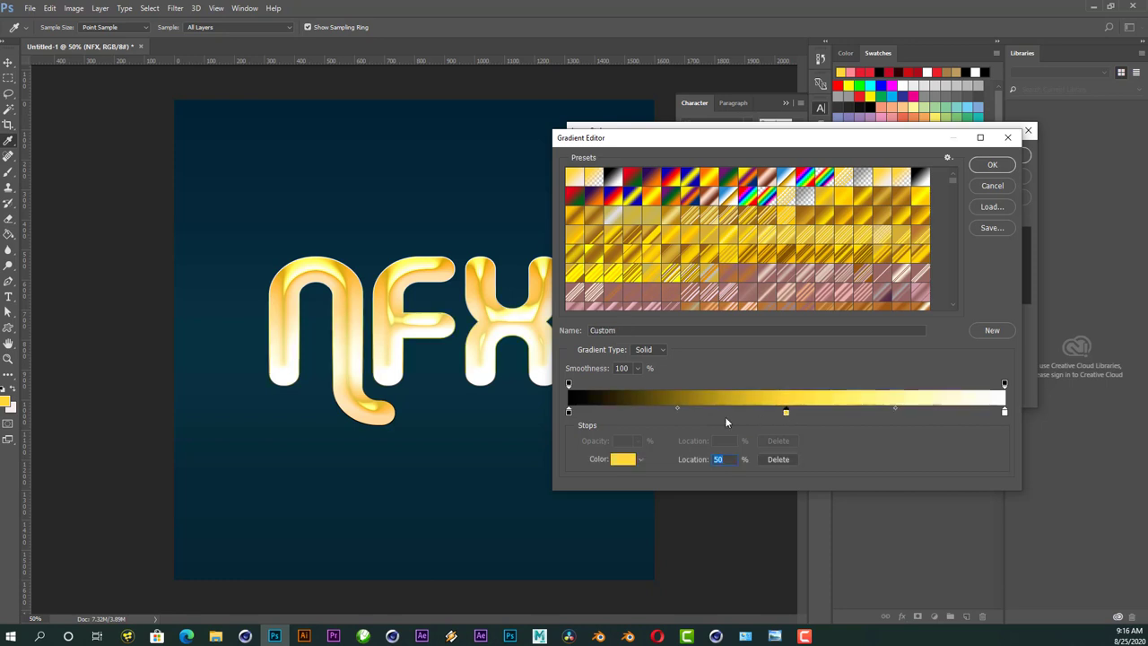
pyautogui.click(656, 413)
pyautogui.click(923, 412)
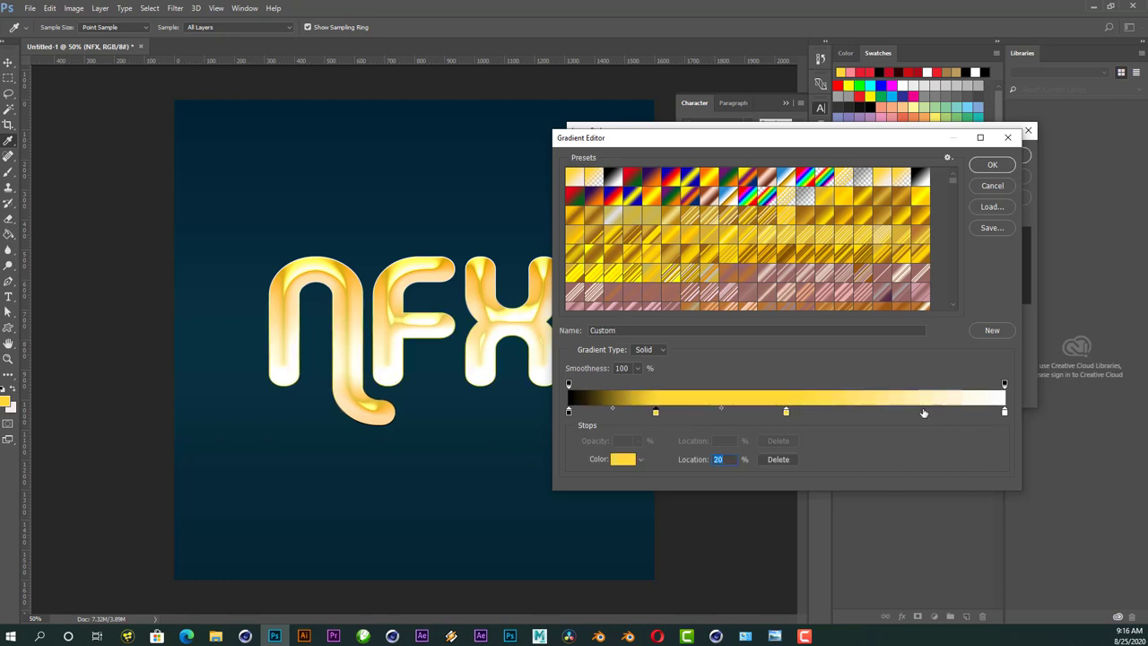
pyautogui.doubleClick(1005, 412)
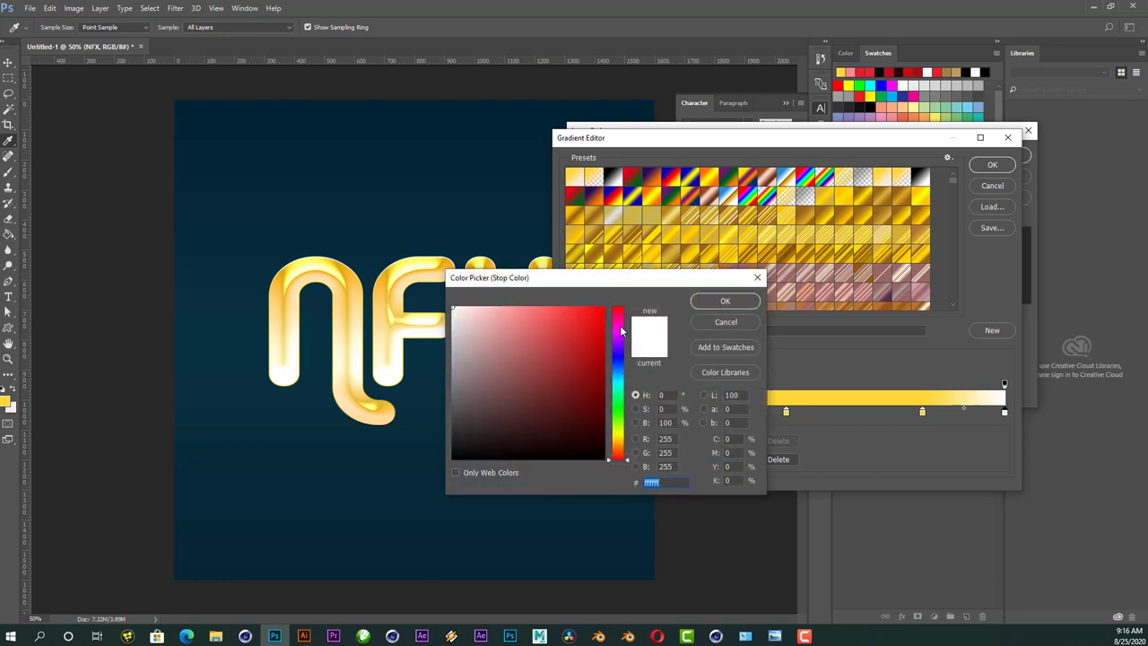
pyautogui.click(618, 314)
pyautogui.click(599, 374)
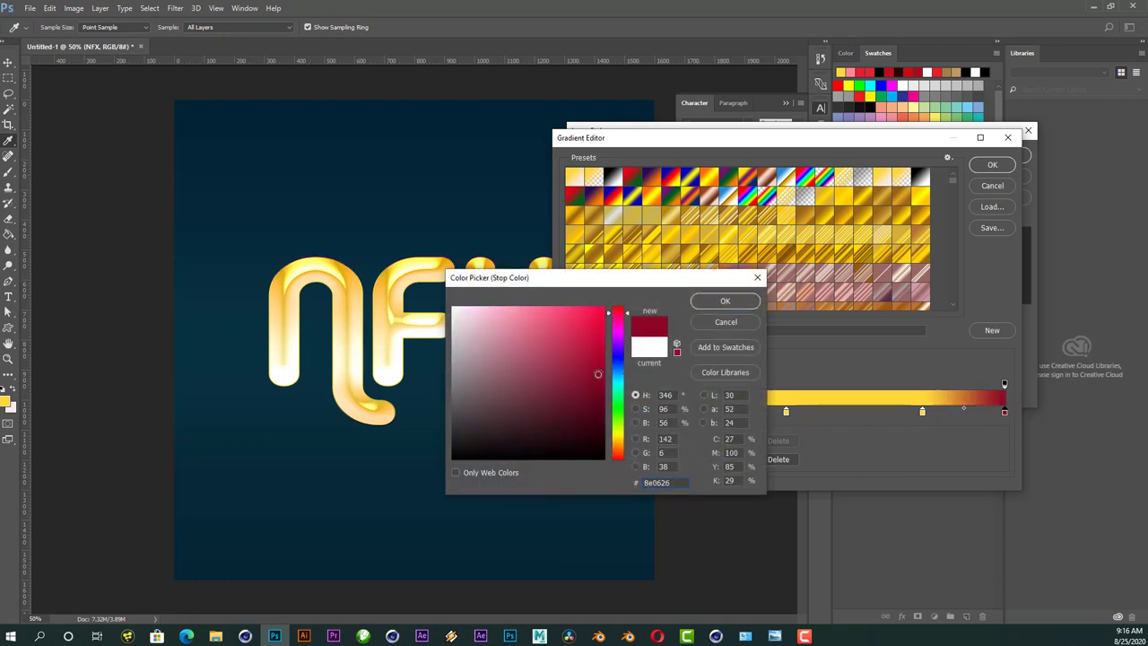
pyautogui.click(597, 369)
pyautogui.click(724, 301)
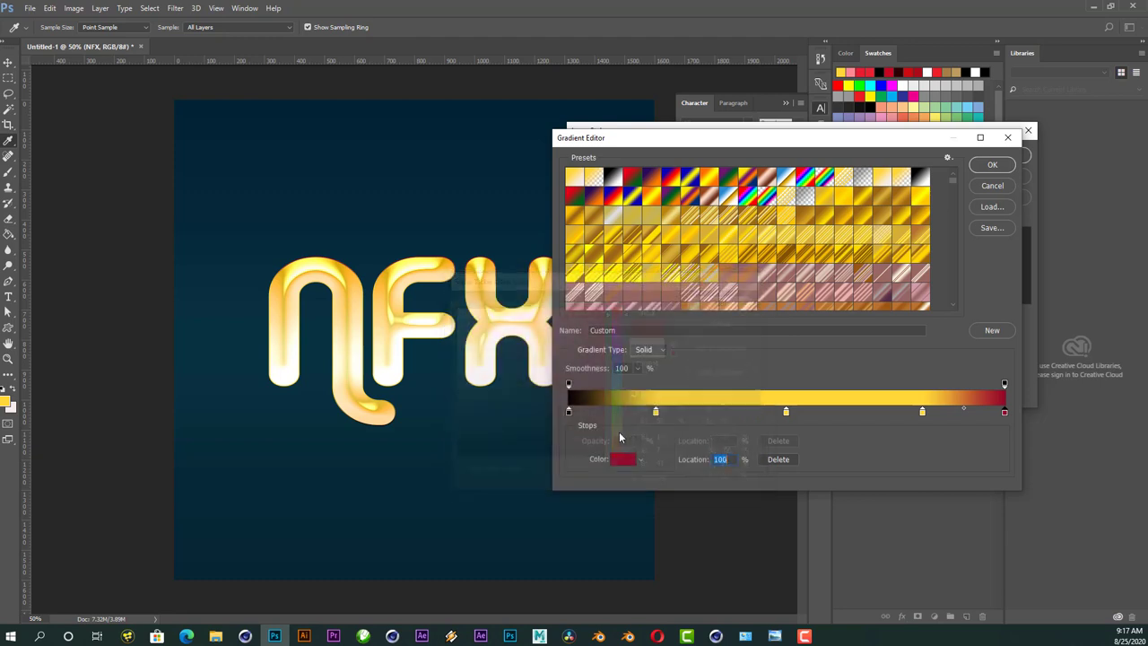
# - Turn the start, 50% and 20% stops the same deep red
pyautogui.click(568, 411)
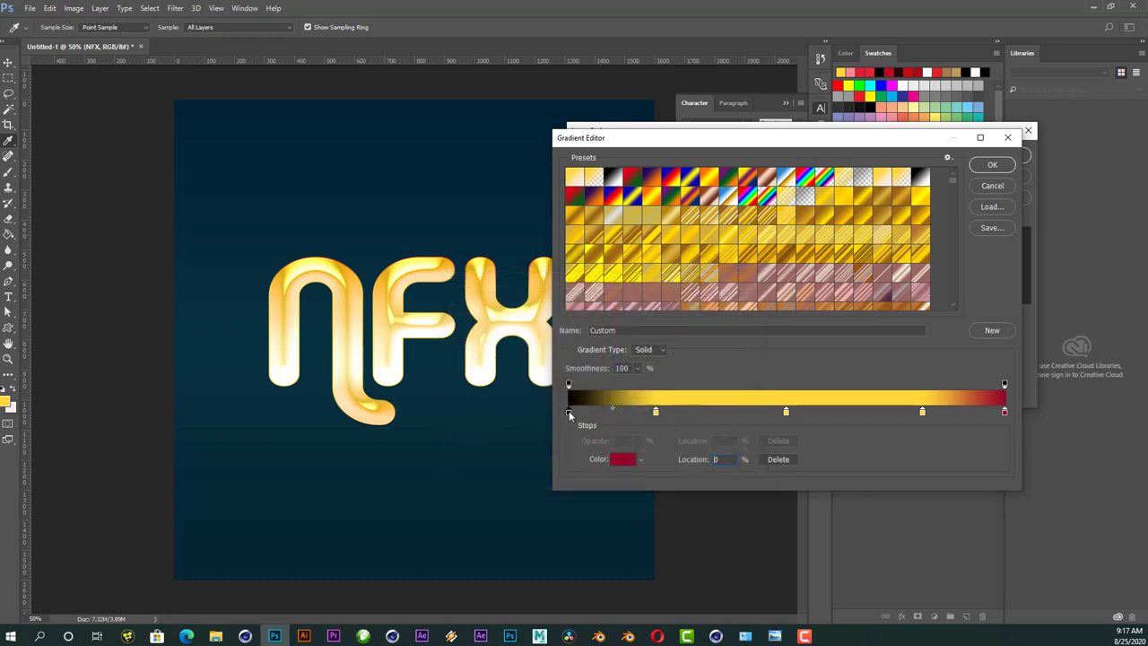
pyautogui.click(1006, 395)
pyautogui.click(786, 410)
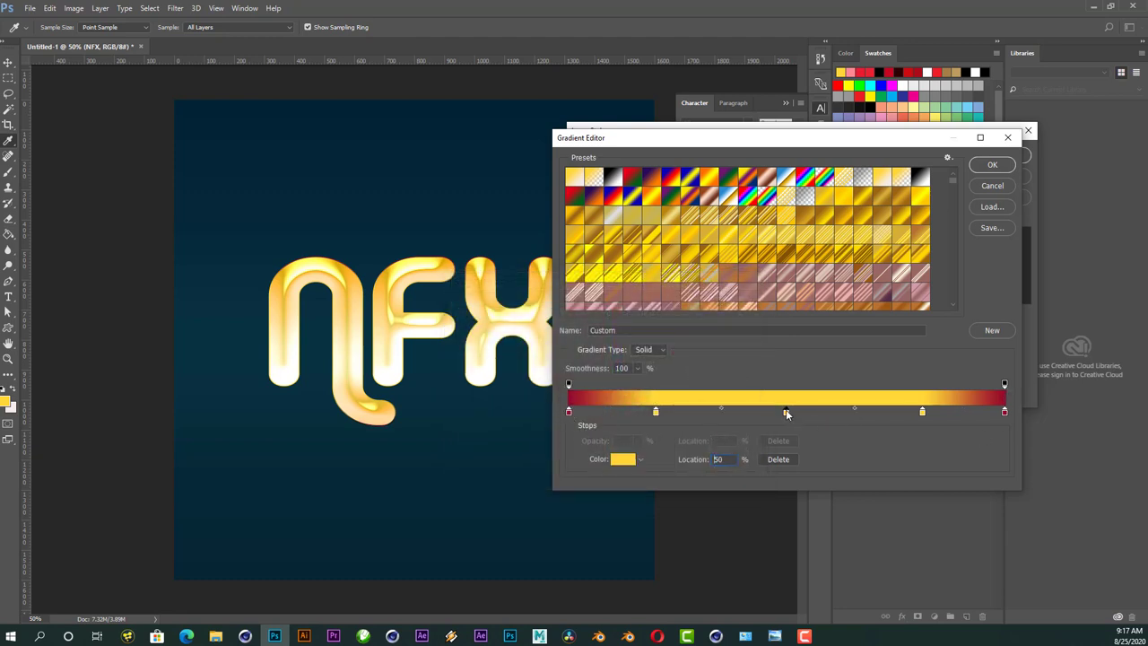
pyautogui.click(1006, 395)
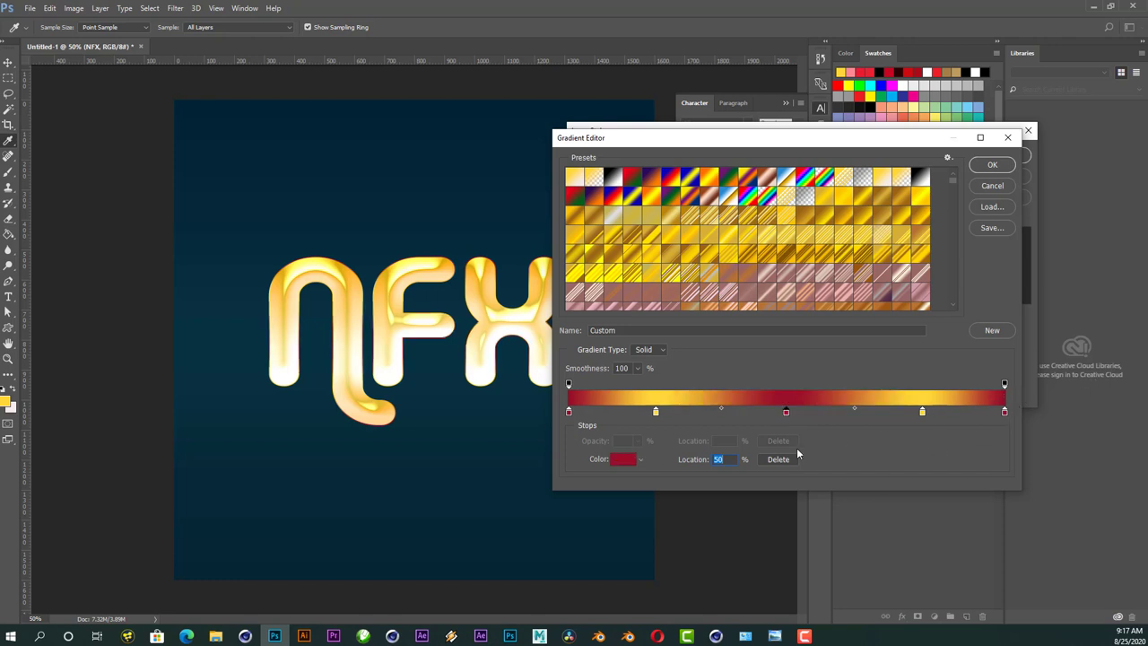
pyautogui.click(657, 413)
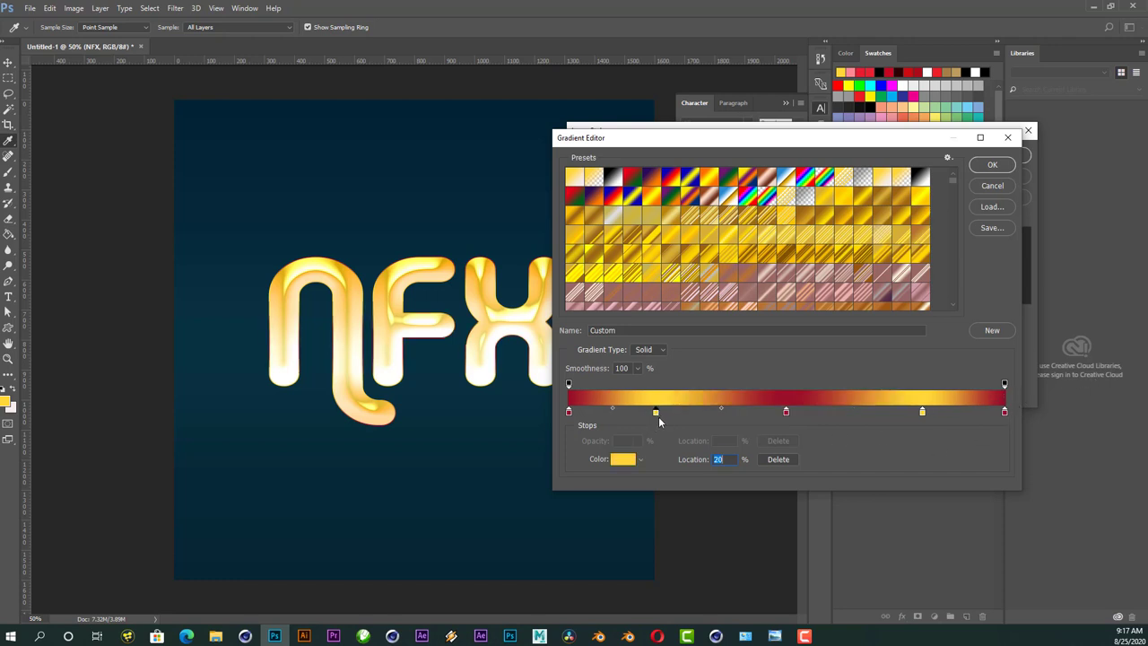
pyautogui.click(579, 396)
# - Recolour the 20% and 81% stops pink and apply the crimson-pink gradient
pyautogui.click(624, 461)
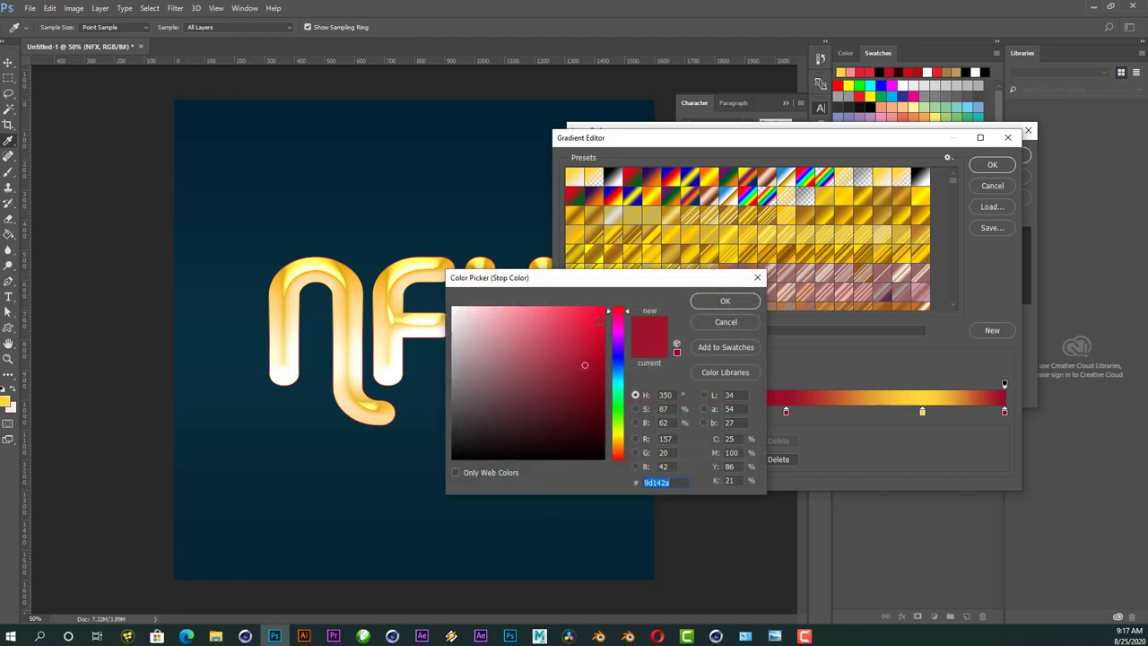
pyautogui.moveTo(600, 321)
pyautogui.mouseDown()
pyautogui.moveTo(622, 319)
pyautogui.moveTo(600, 340)
pyautogui.mouseUp()
pyautogui.click(576, 322)
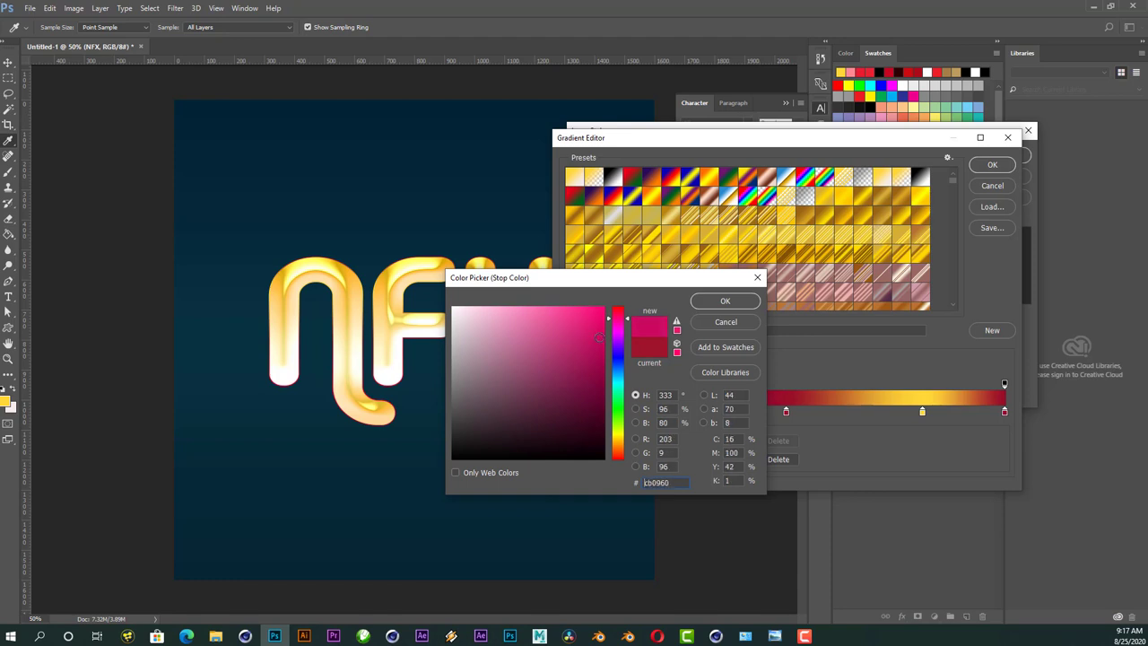
pyautogui.click(718, 302)
pyautogui.click(923, 412)
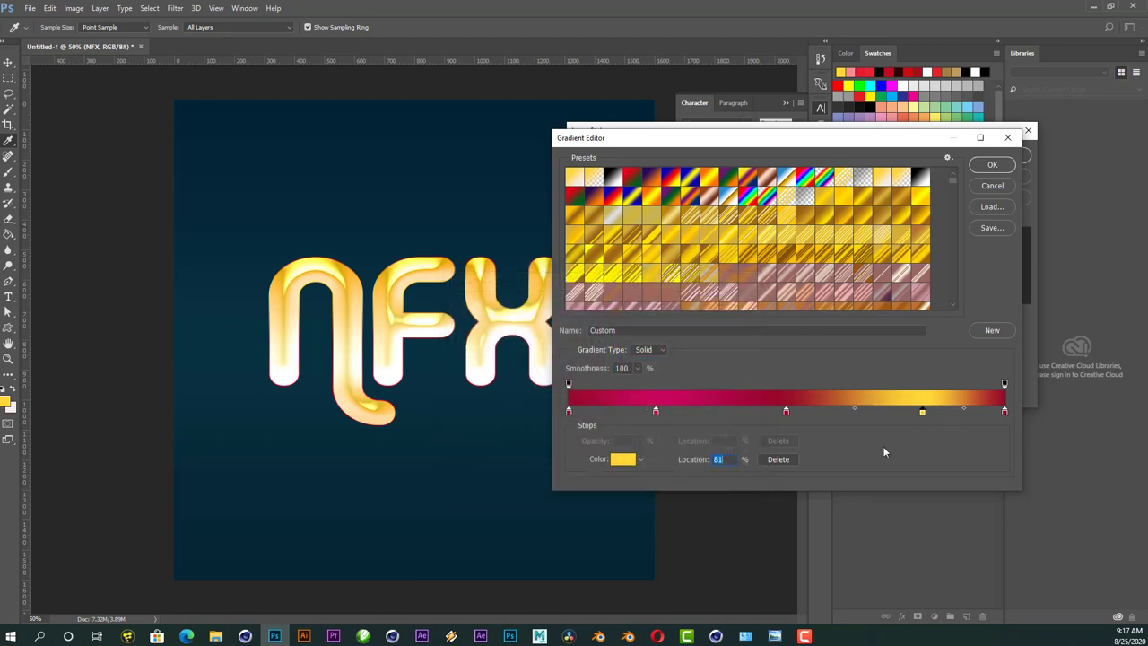
pyautogui.click(661, 398)
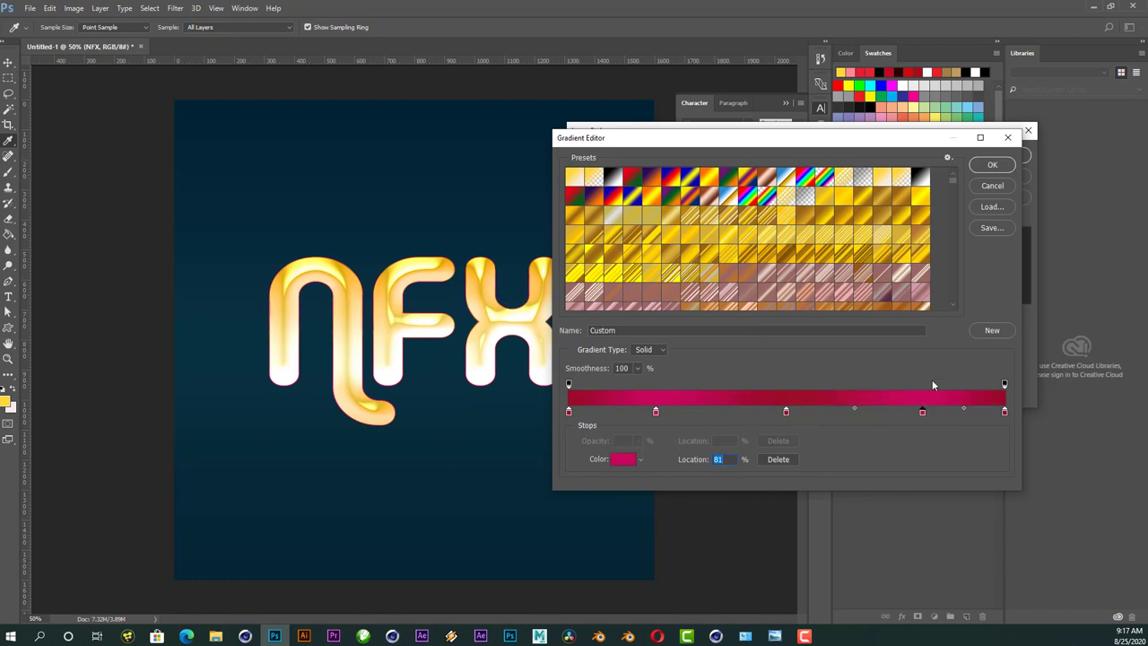
pyautogui.click(981, 167)
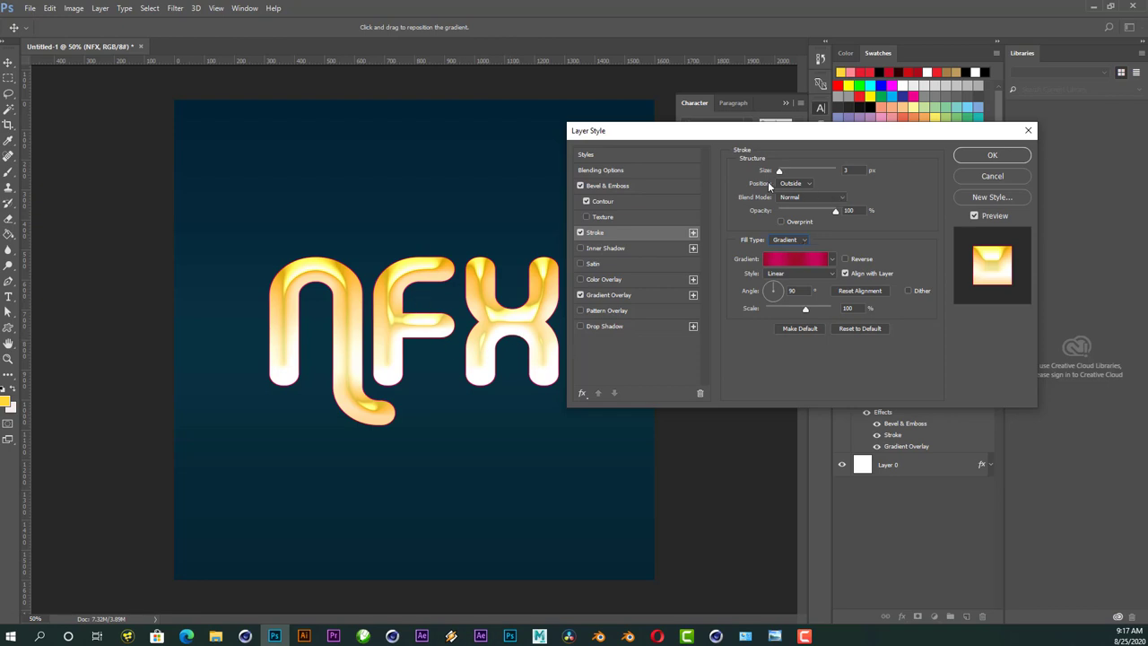
# - Increase the stroke size to 4 px and bring the whole NFX text into view
pyautogui.moveTo(780, 172); pyautogui.dragTo(777, 173)
pyautogui.scroll(1, 449, 338)
pyautogui.scroll(1, 448, 339)
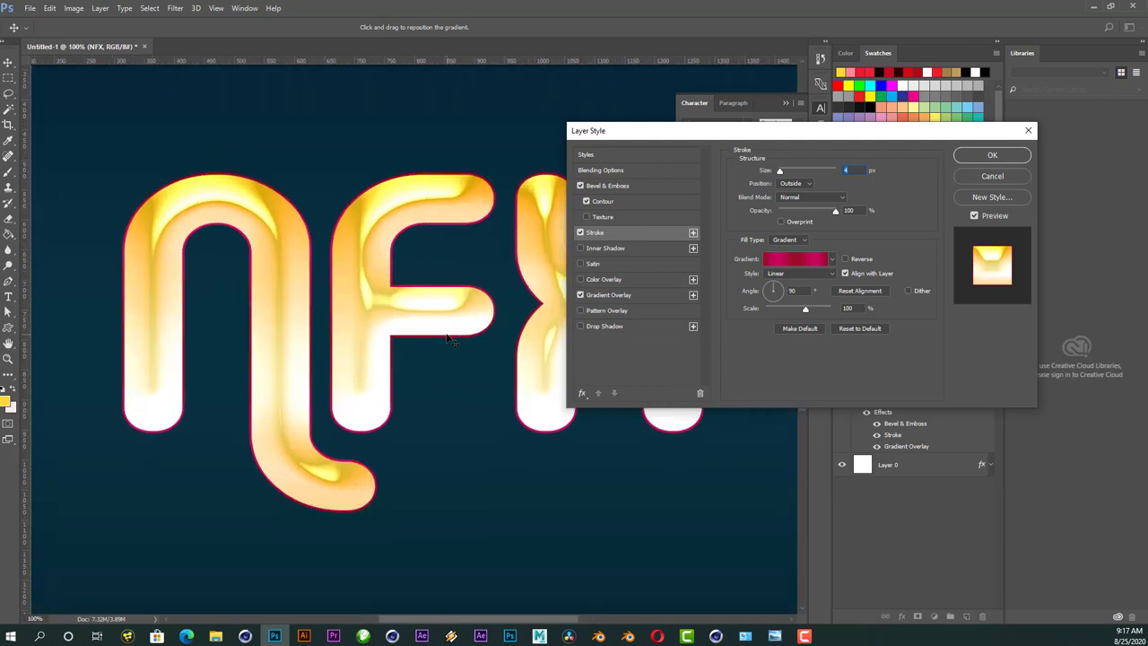
pyautogui.scroll(-1, 448, 339)
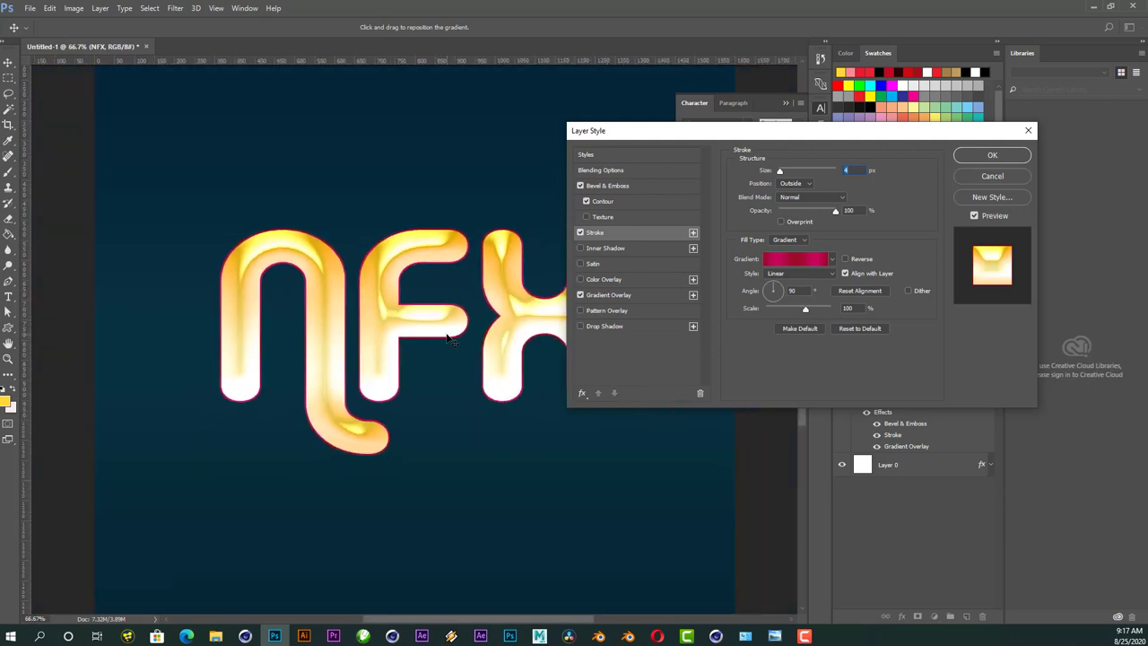
pyautogui.moveTo(418, 328)
pyautogui.mouseDown()
pyautogui.moveTo(379, 315)
pyautogui.moveTo(337, 203)
pyautogui.mouseUp()
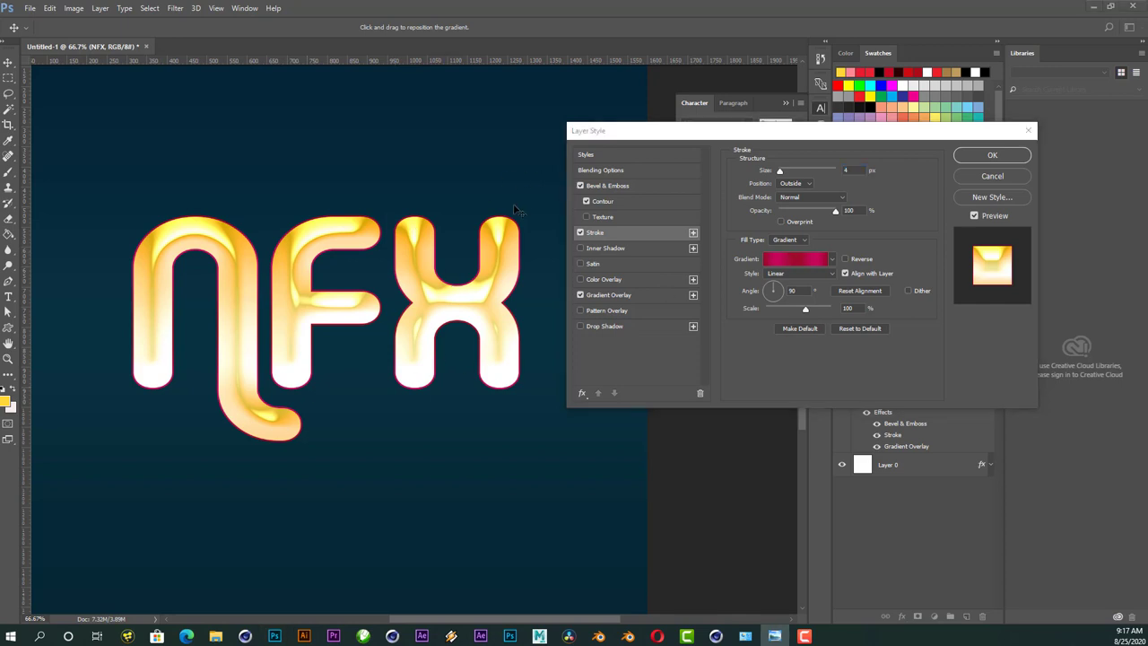
# - Add an Inner Shadow coloured orange-red ff4800
pyautogui.click(610, 249)
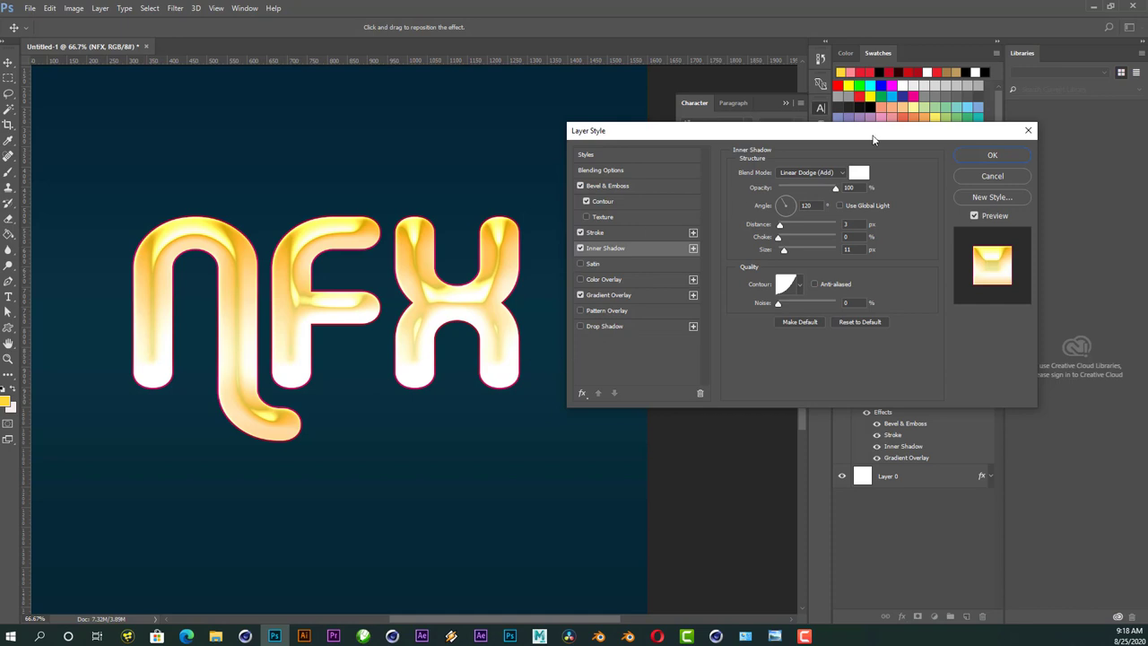
pyautogui.click(859, 172)
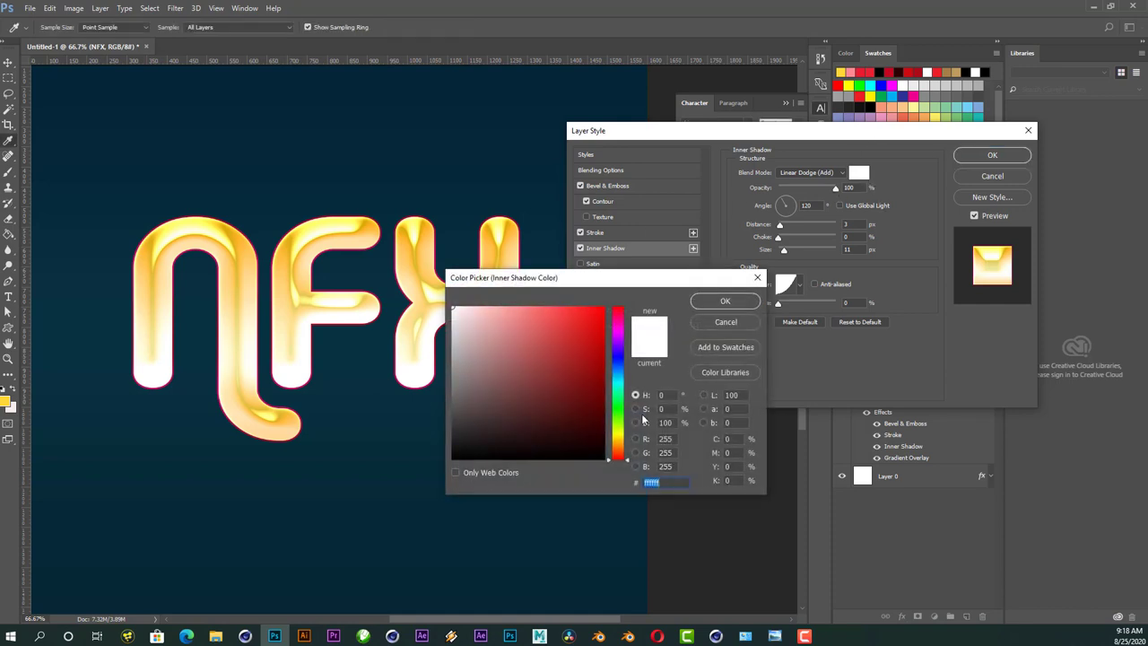
pyautogui.moveTo(617, 455); pyautogui.dragTo(620, 458)
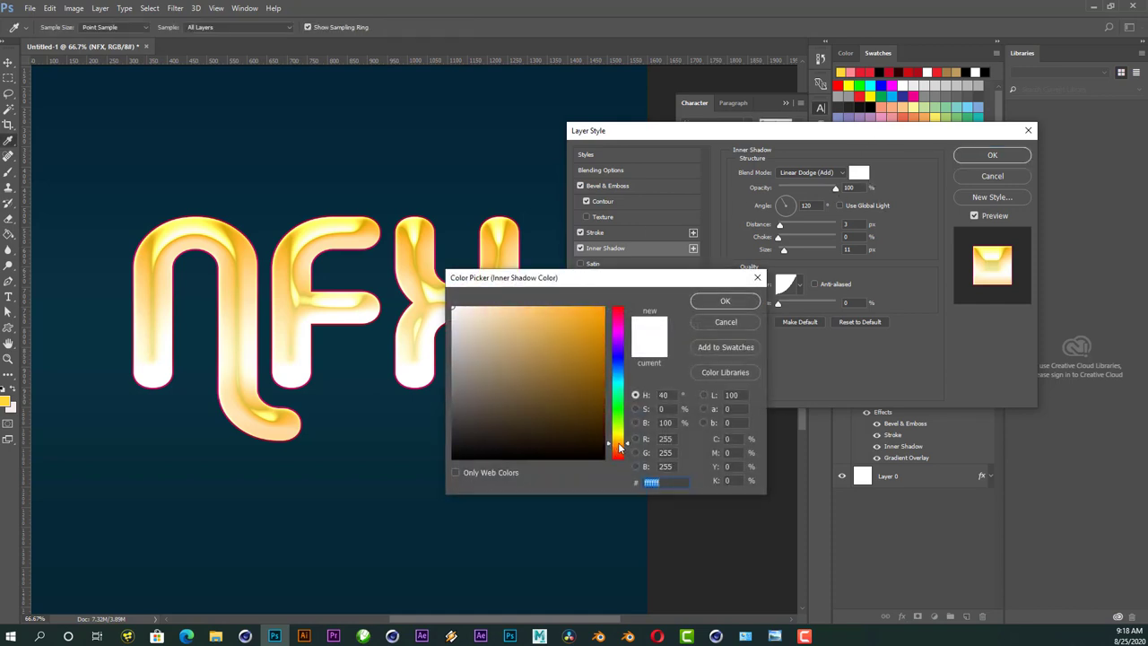
pyautogui.write('ff4800')
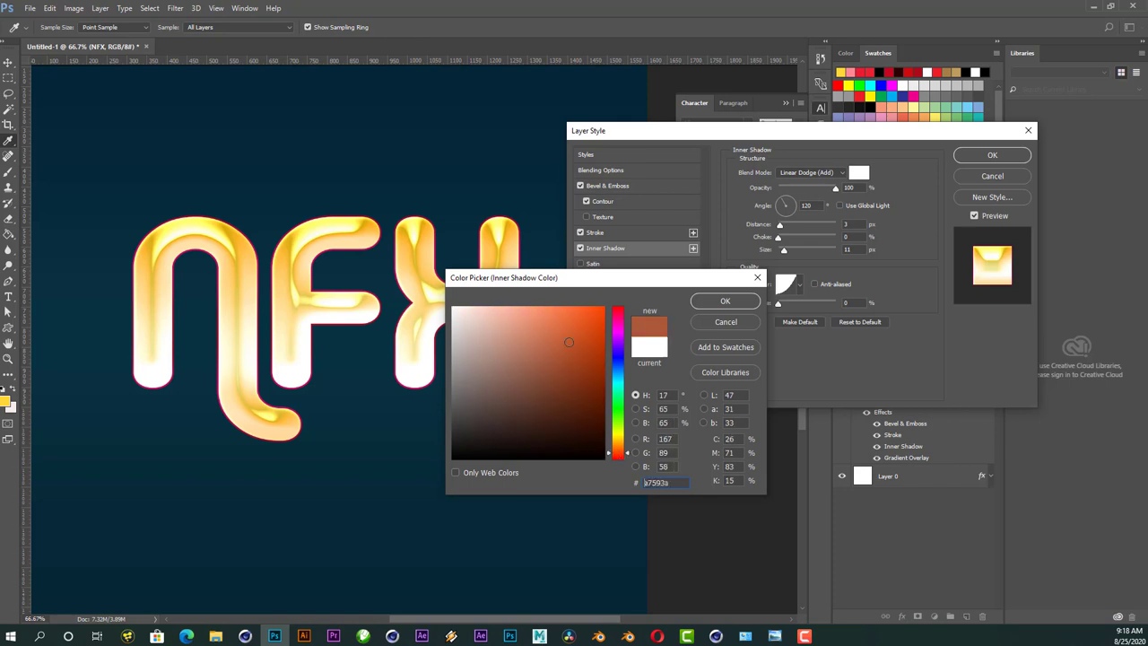
pyautogui.click(729, 300)
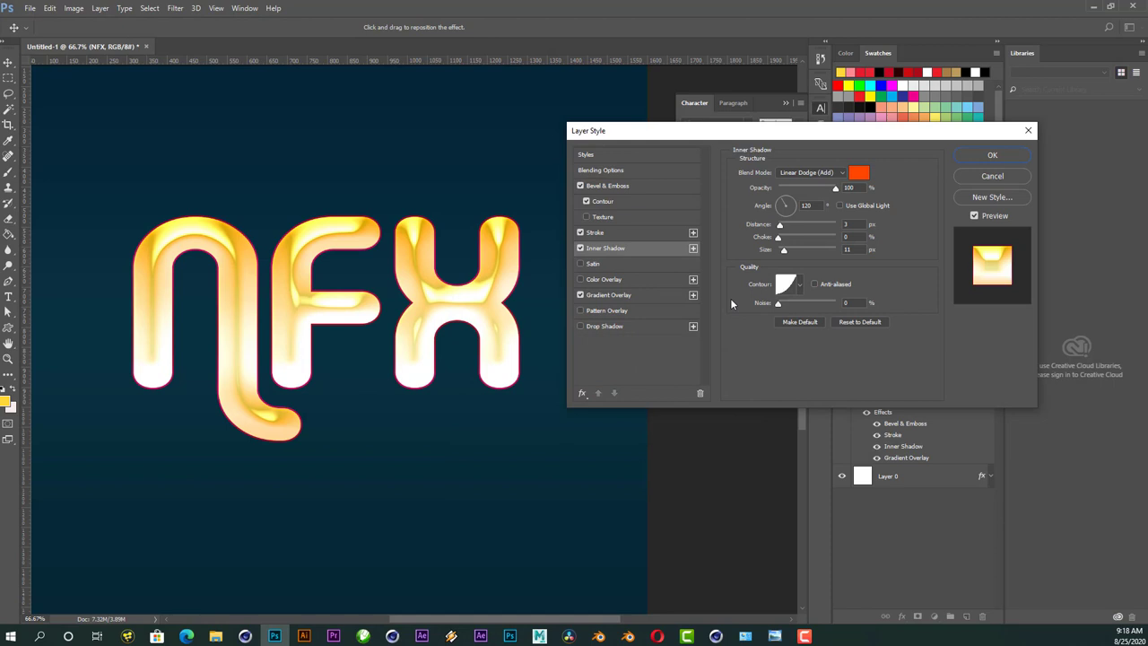
# - Set the inner shadow to 80% opacity in Multiply mode
pyautogui.click(782, 183)
pyautogui.write('0')
pyautogui.click(806, 174)
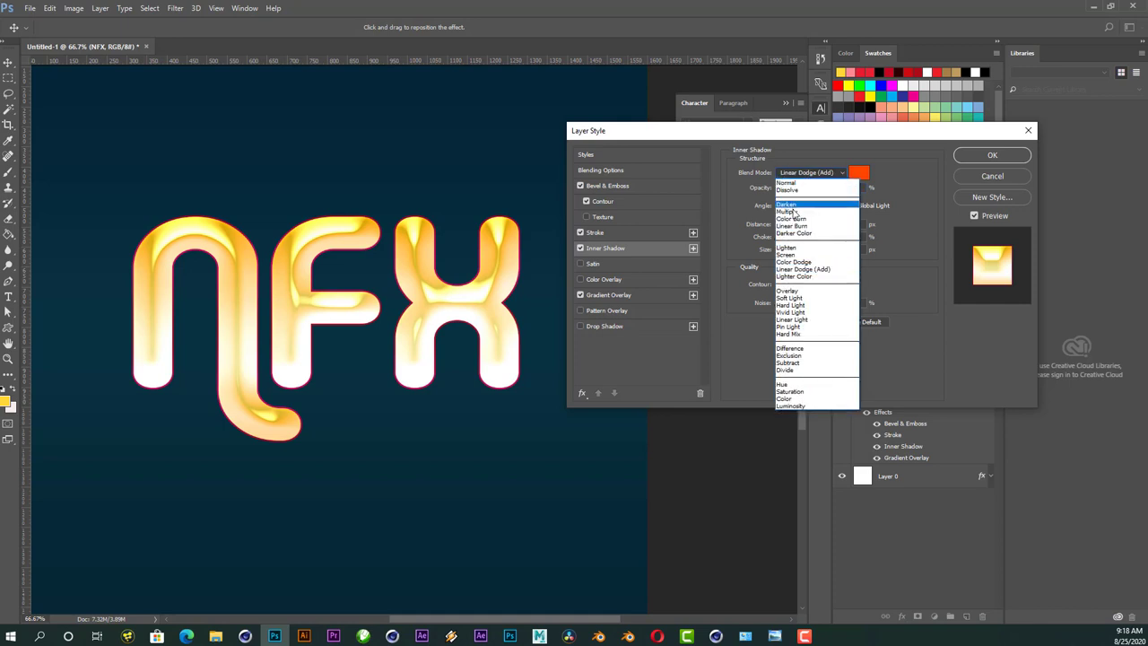
pyautogui.click(793, 211)
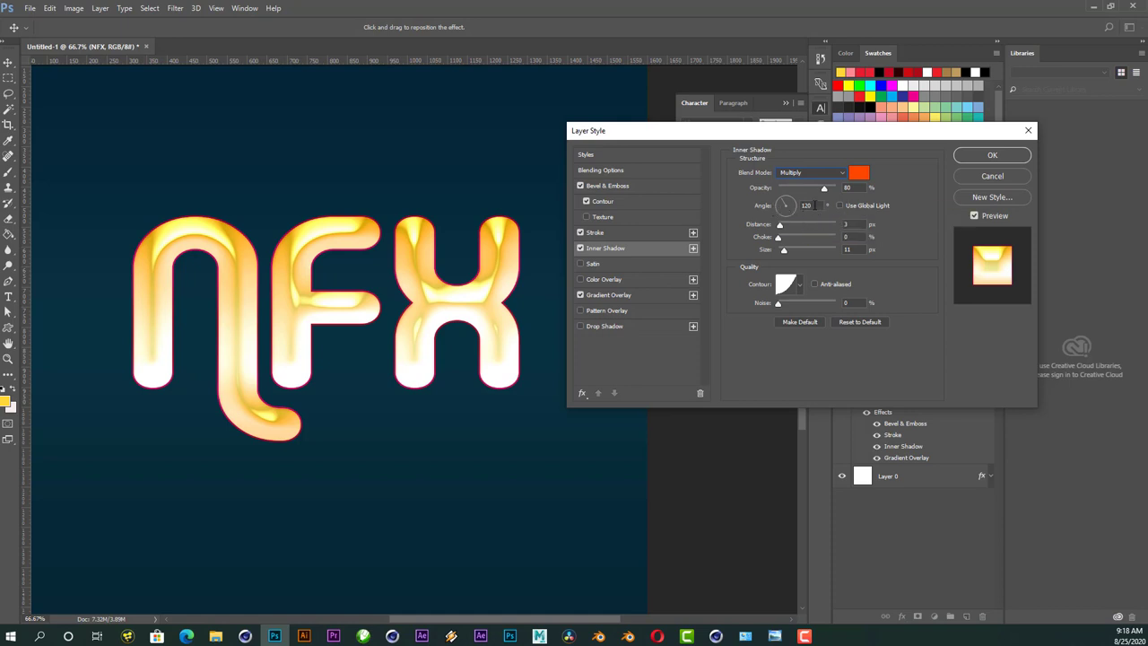
# - Give the inner shadow a 110° angle, distance 7, size 2 px and Linear contour
pyautogui.moveTo(774, 211); pyautogui.dragTo(731, 207)
pyautogui.write('11')
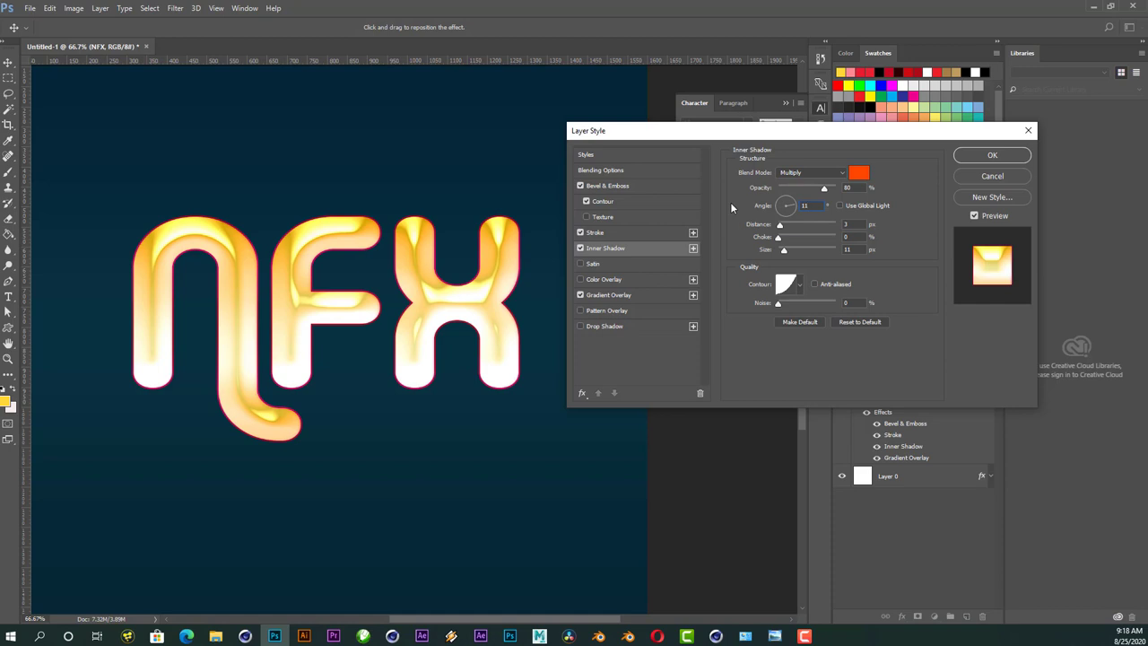
pyautogui.write('0')
pyautogui.press('Tab')
pyautogui.write('5')
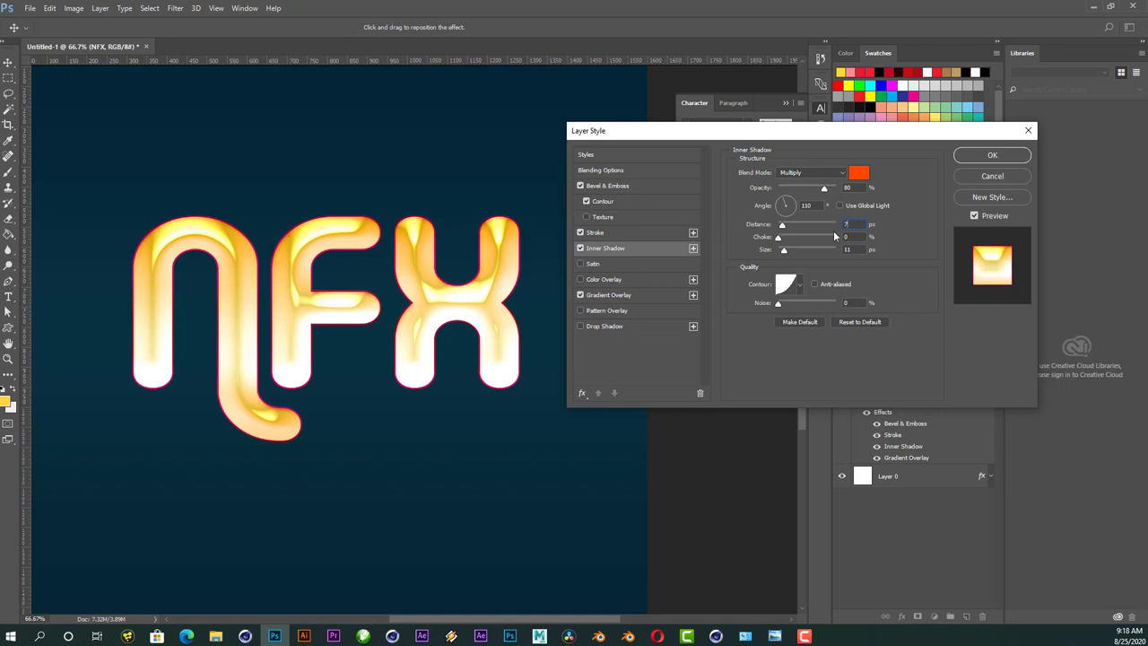
pyautogui.write('7')
pyautogui.click(799, 285)
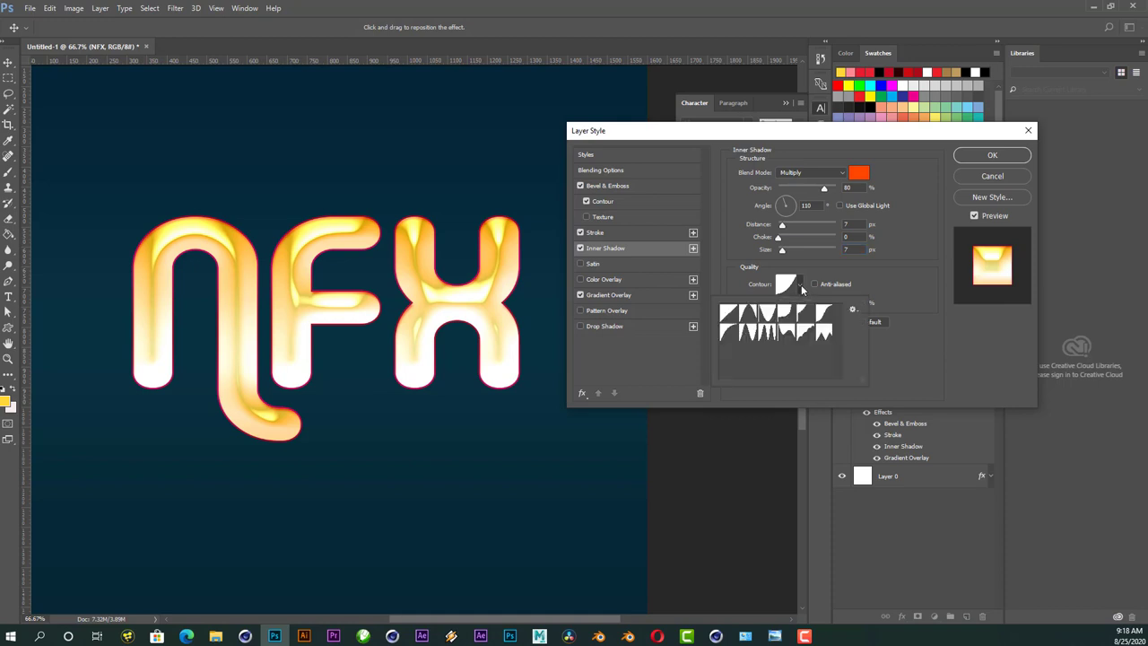
pyautogui.click(729, 313)
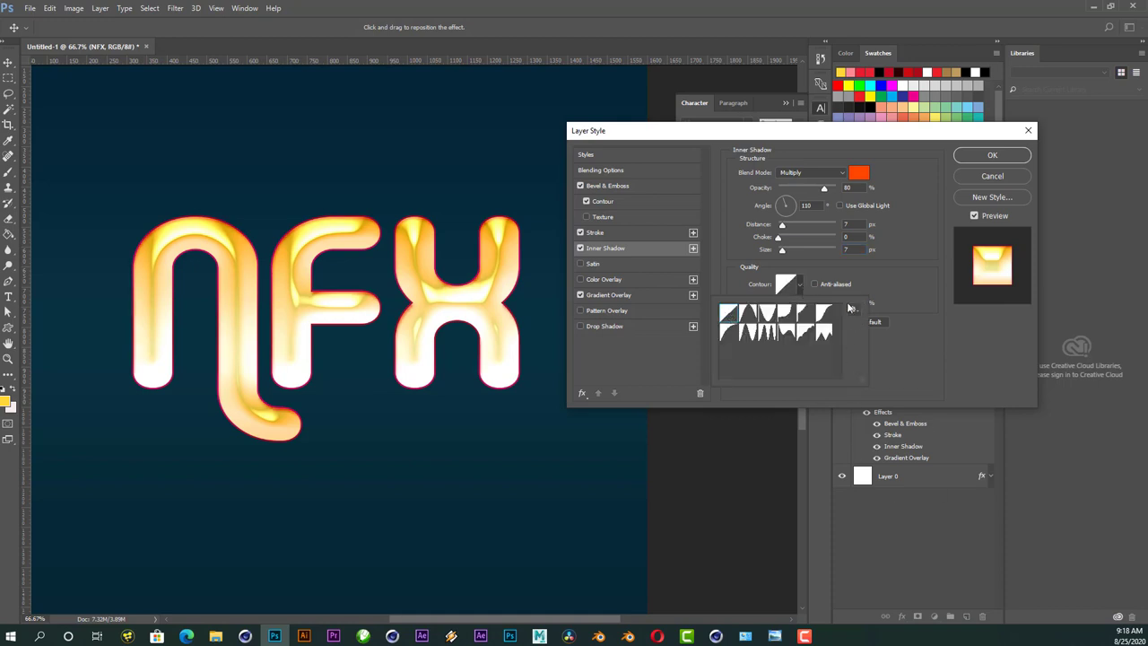
pyautogui.click(820, 391)
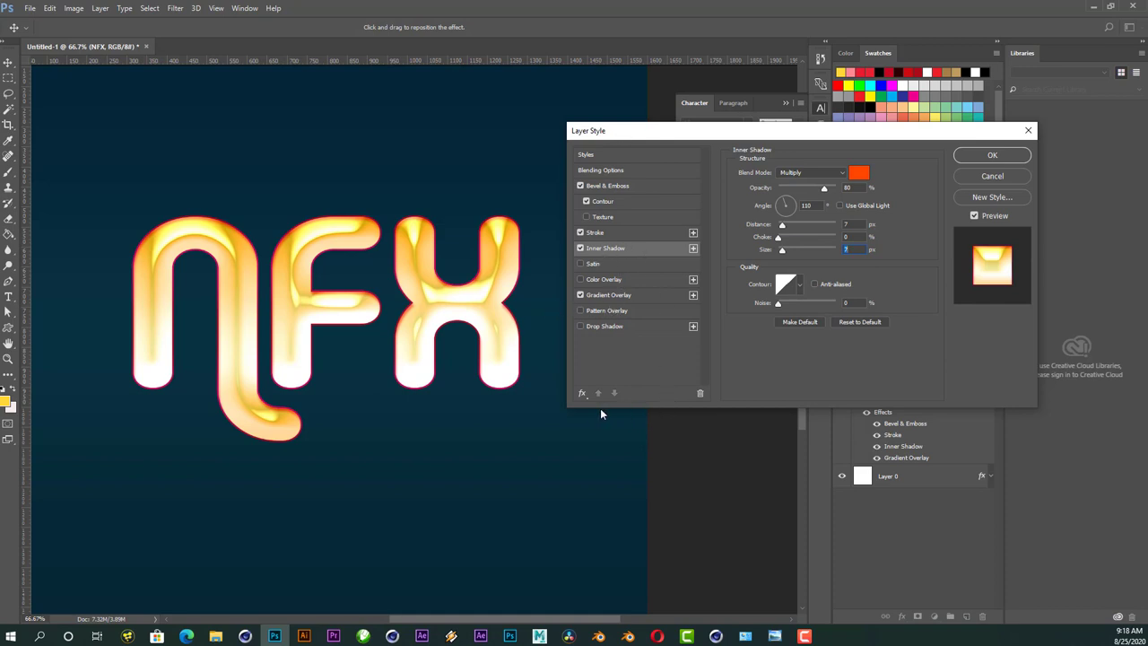
# - Add an Inner Glow to the NFX text with Linear Dodge (Add) blending at 100% opacity
pyautogui.click(583, 394)
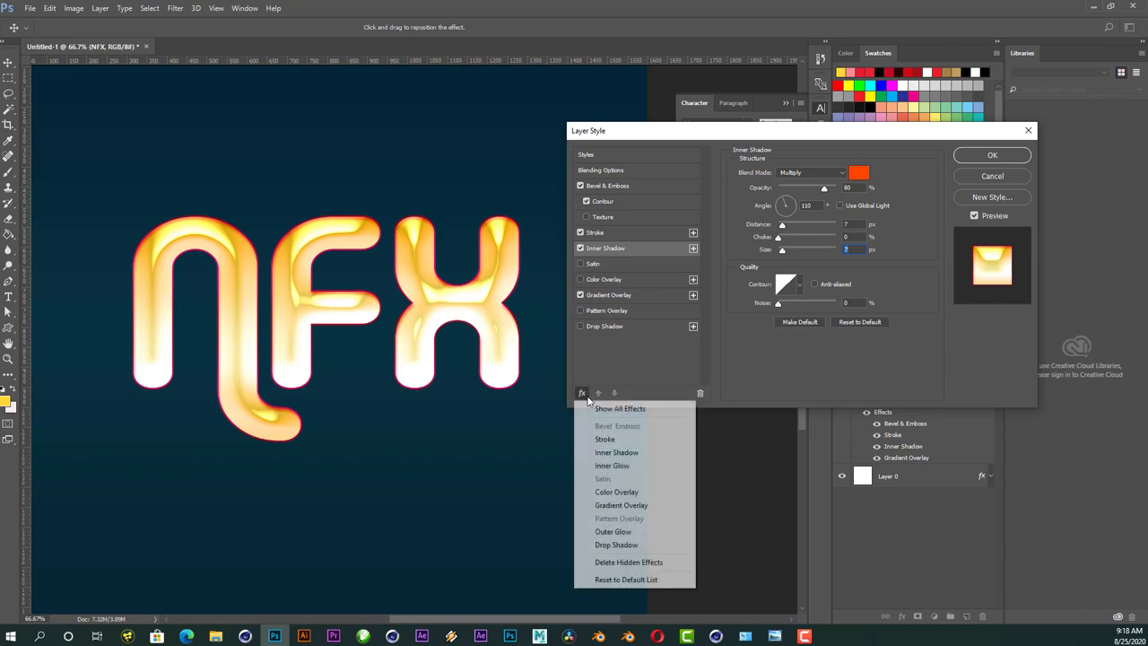
pyautogui.click(610, 466)
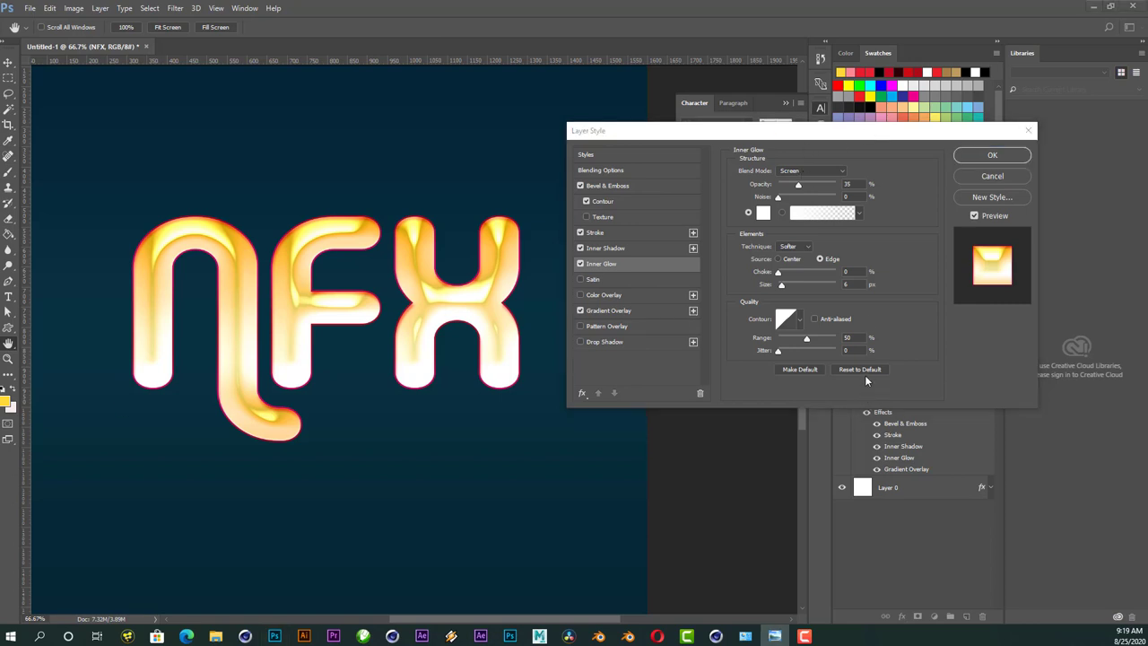
pyautogui.click(810, 173)
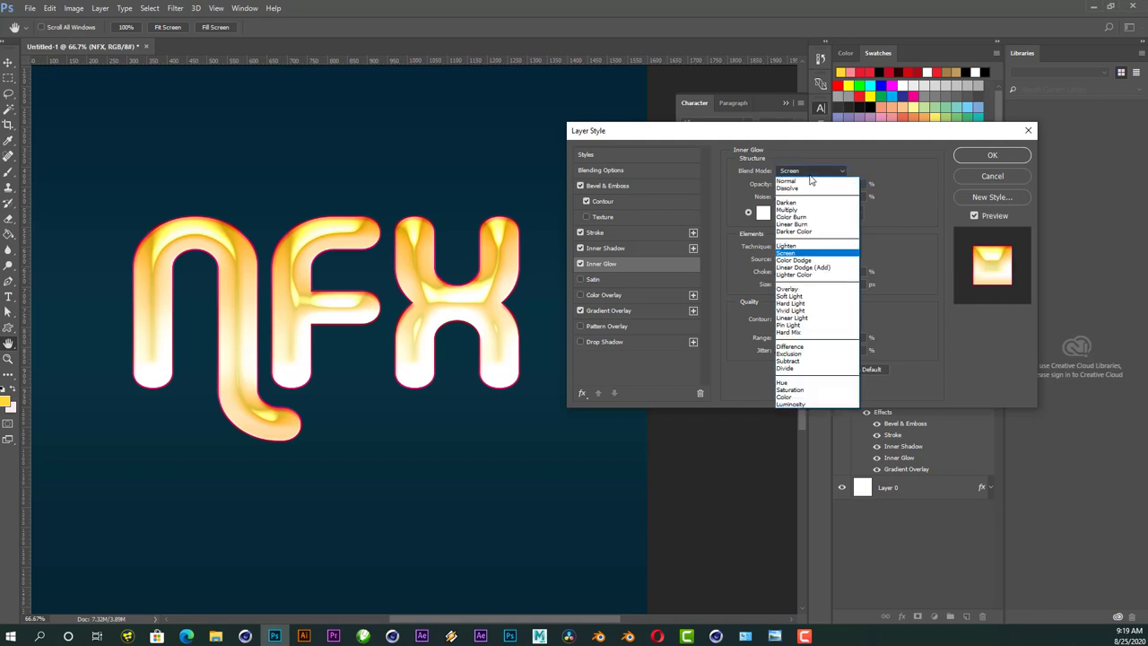
pyautogui.click(832, 268)
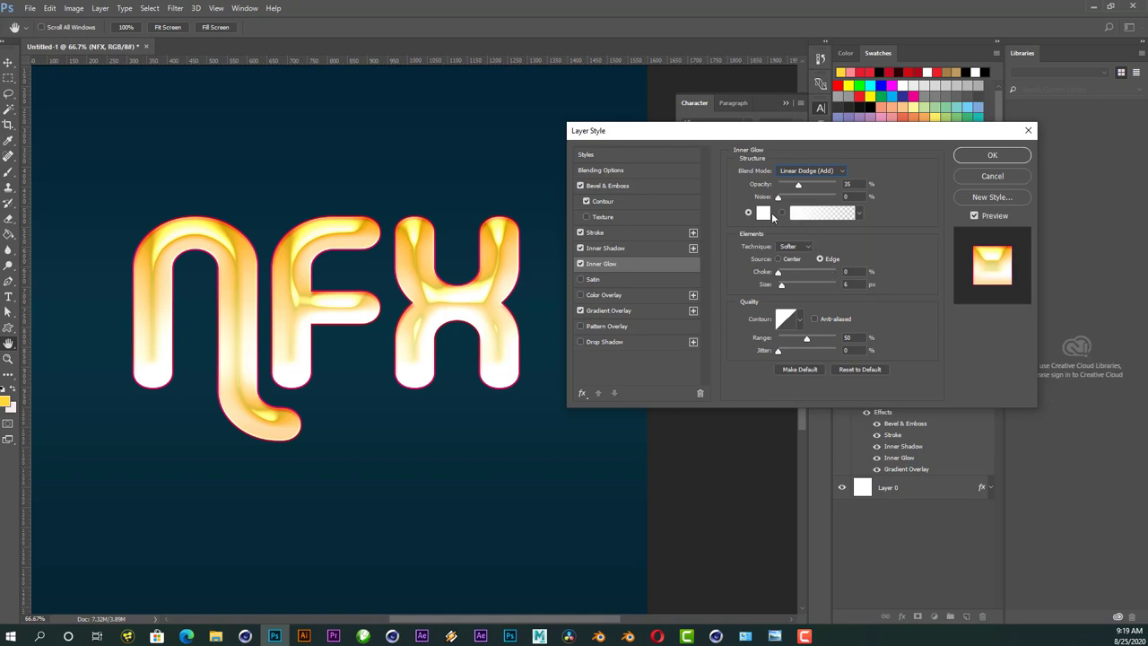
pyautogui.click(750, 184)
pyautogui.write('100')
# - Set the inner glow colour to light orange #ffc466
pyautogui.click(761, 214)
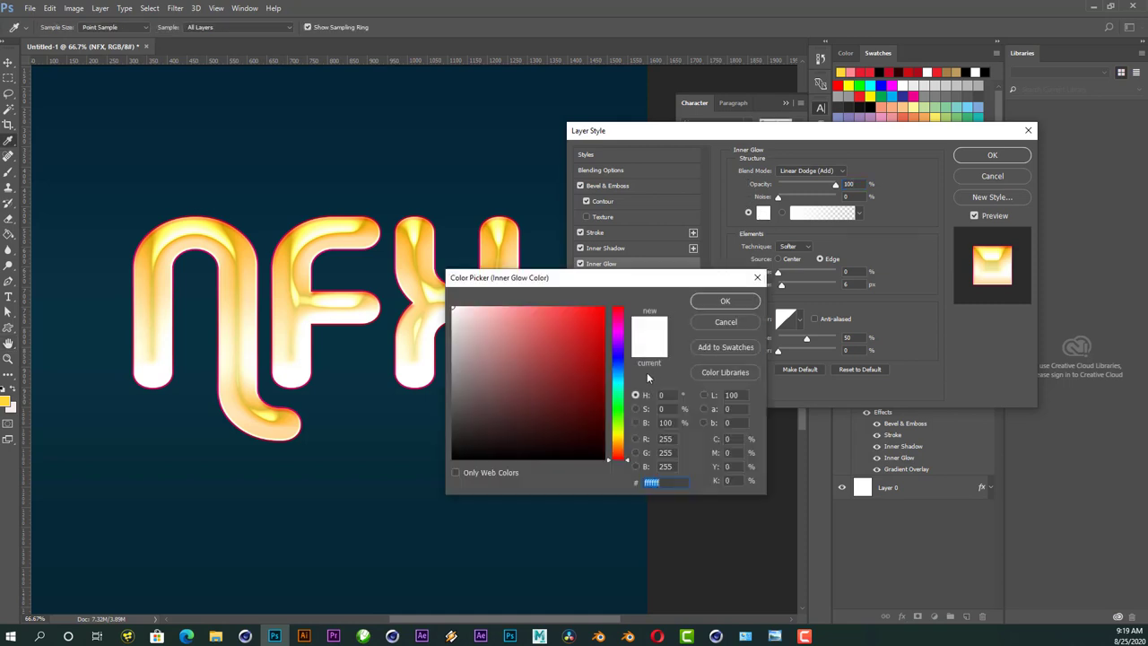
pyautogui.moveTo(616, 458); pyautogui.dragTo(620, 446)
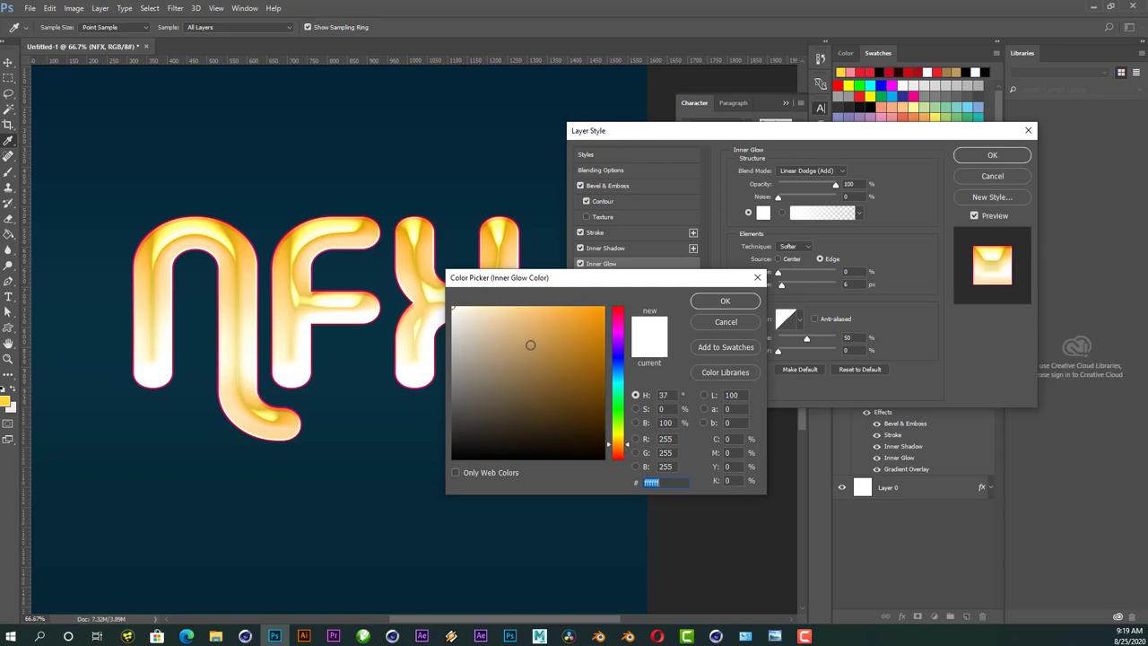
pyautogui.moveTo(530, 345); pyautogui.dragTo(543, 307)
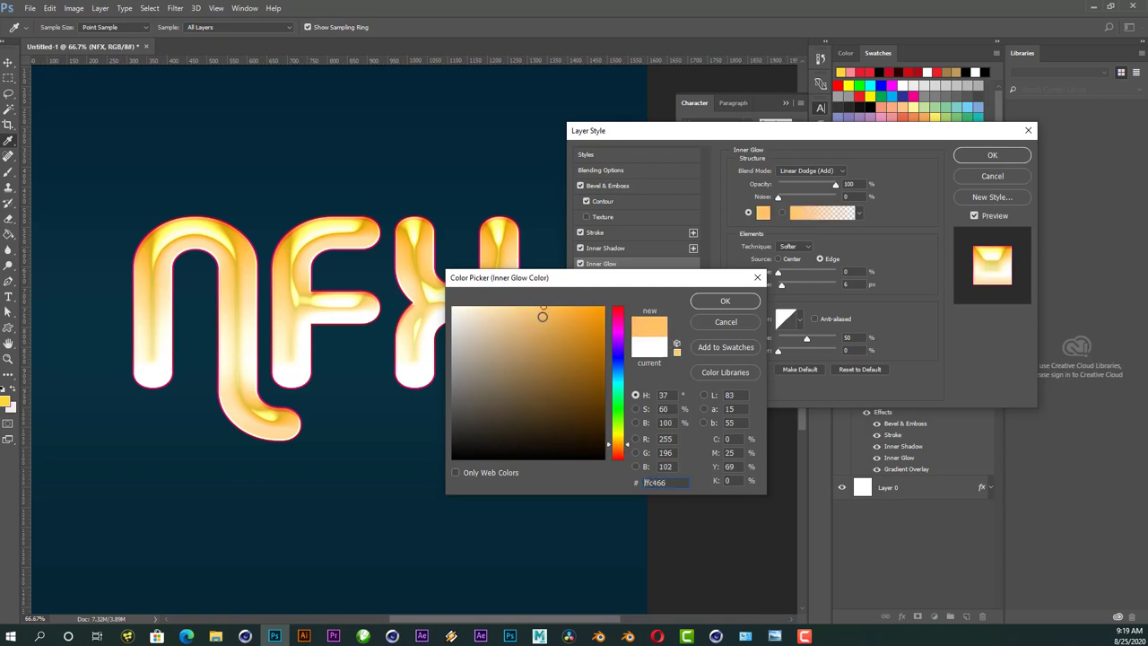
pyautogui.click(724, 300)
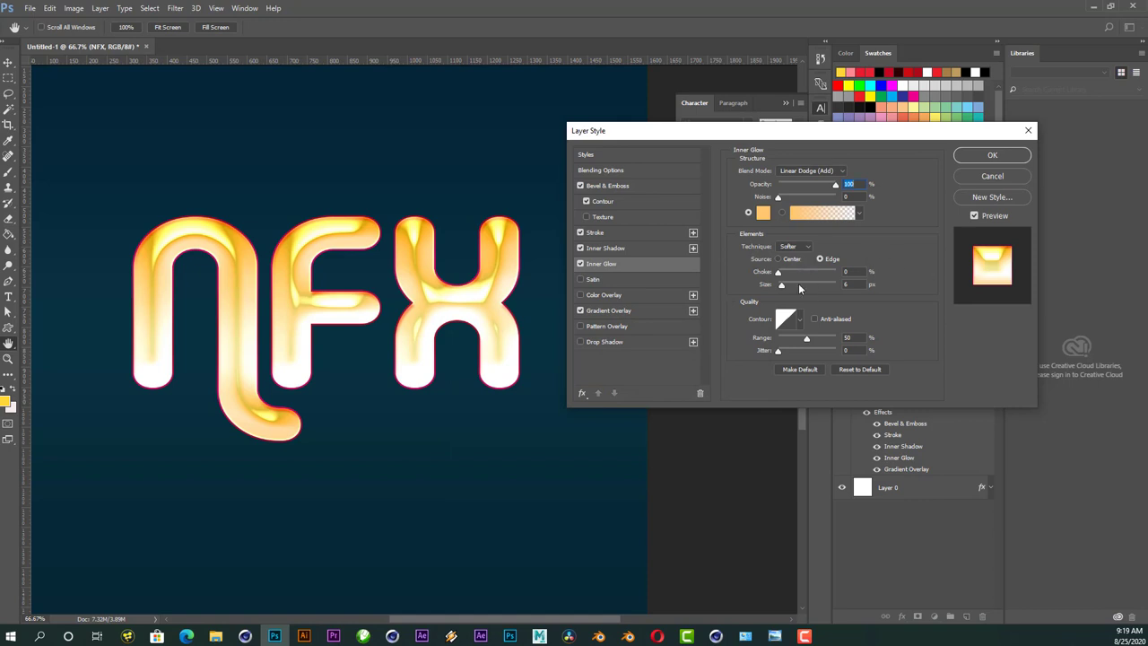
# - Keep the glow source on Edge, set range to 100%, and compare the glow on and off
pyautogui.click(820, 260)
pyautogui.click(778, 260)
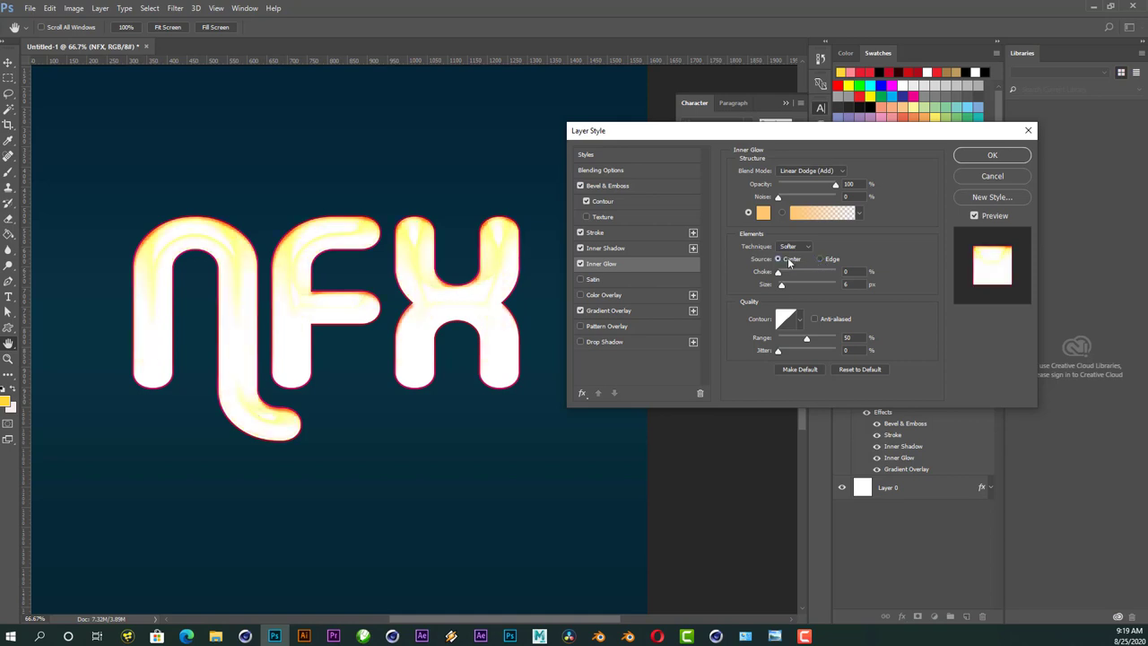
pyautogui.click(820, 260)
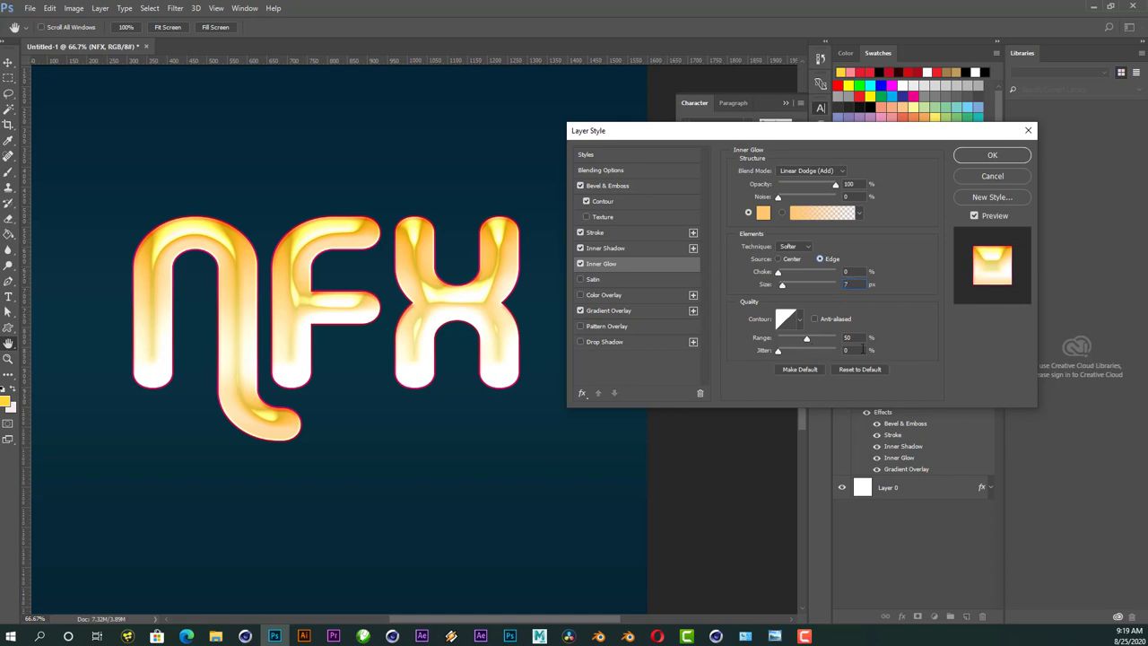
pyautogui.click(847, 338)
pyautogui.write('100')
pyautogui.click(580, 263)
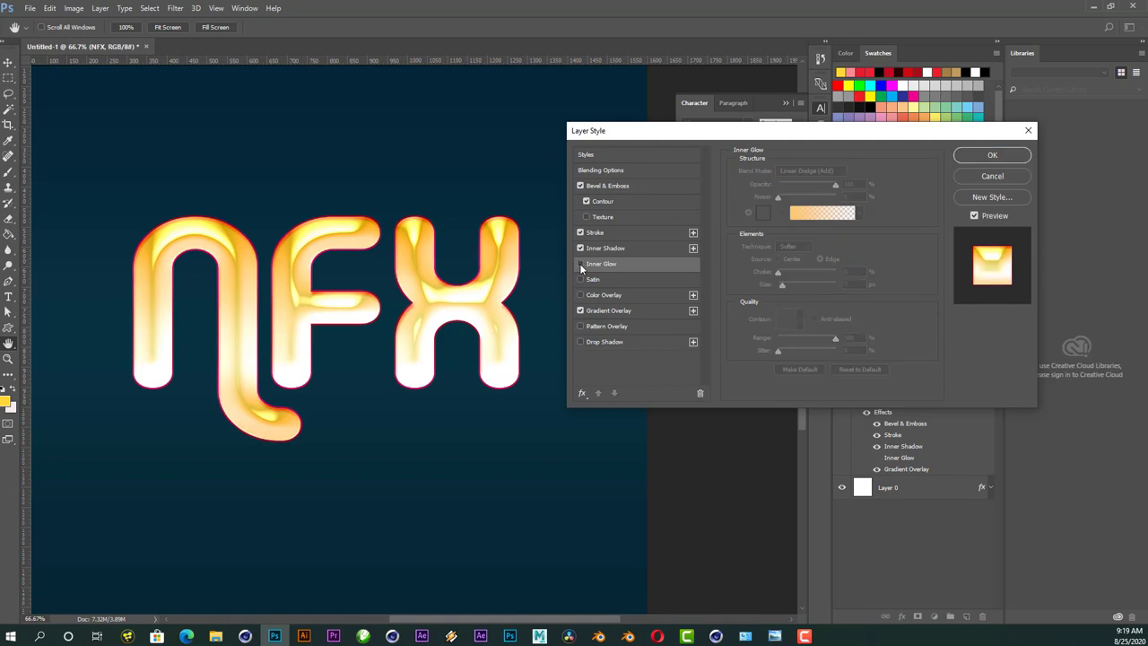
pyautogui.click(580, 264)
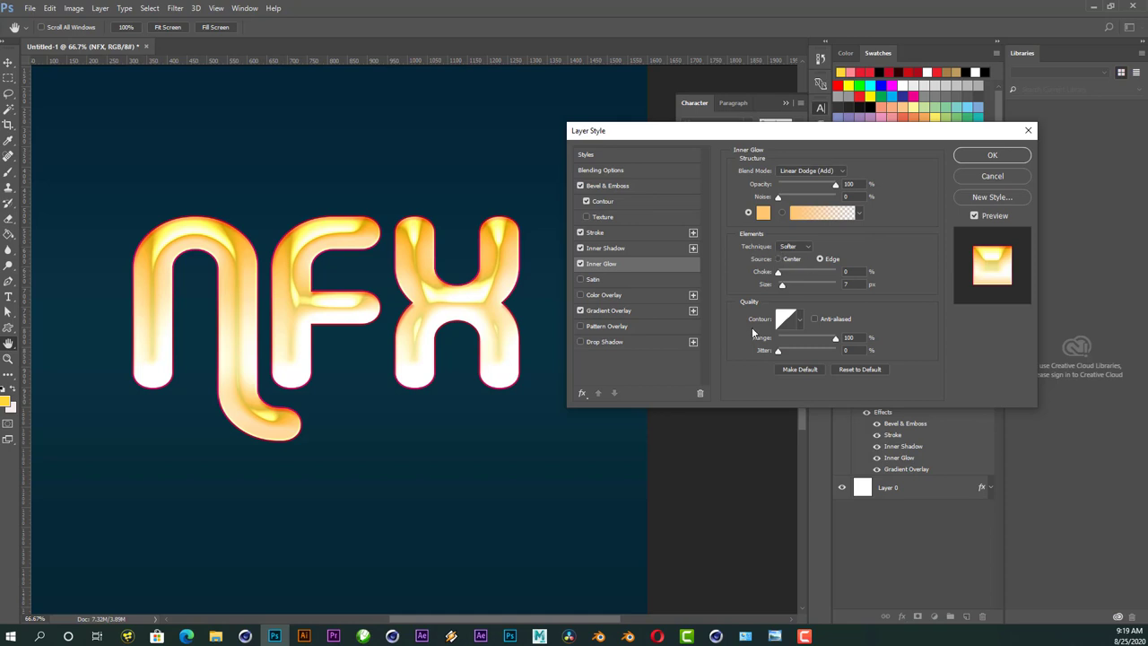
pyautogui.hotkey('alt', 'Tab')
# - Add a Linear Burn Satin with 33 px distance, 47 px size and a peaked contour preset
pyautogui.click(590, 279)
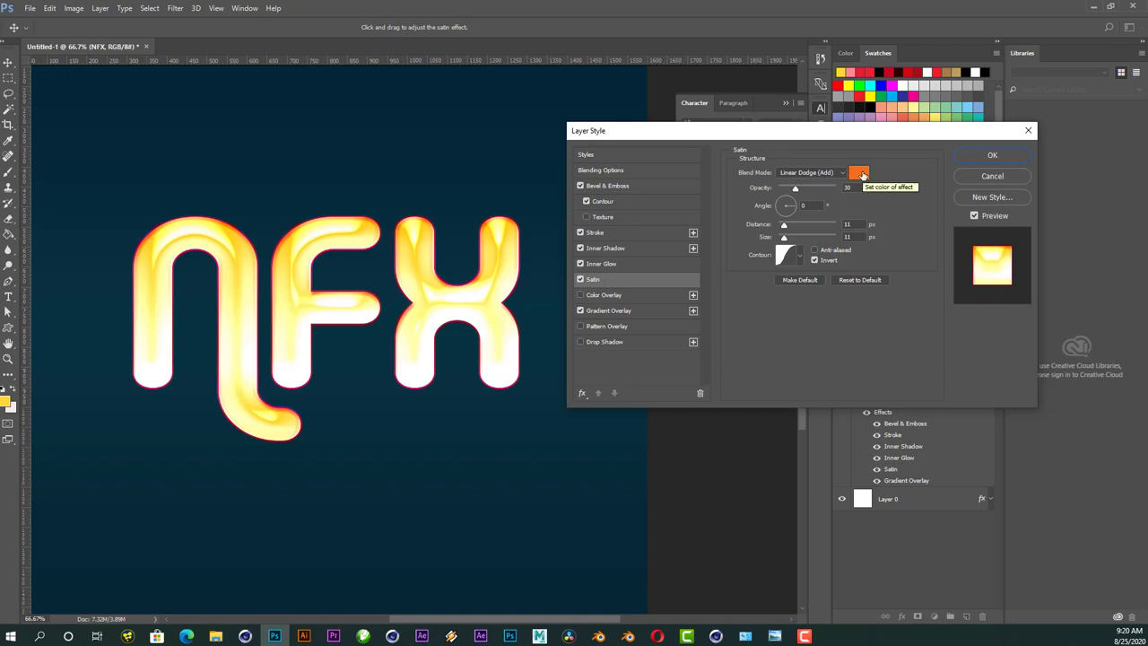
pyautogui.click(797, 174)
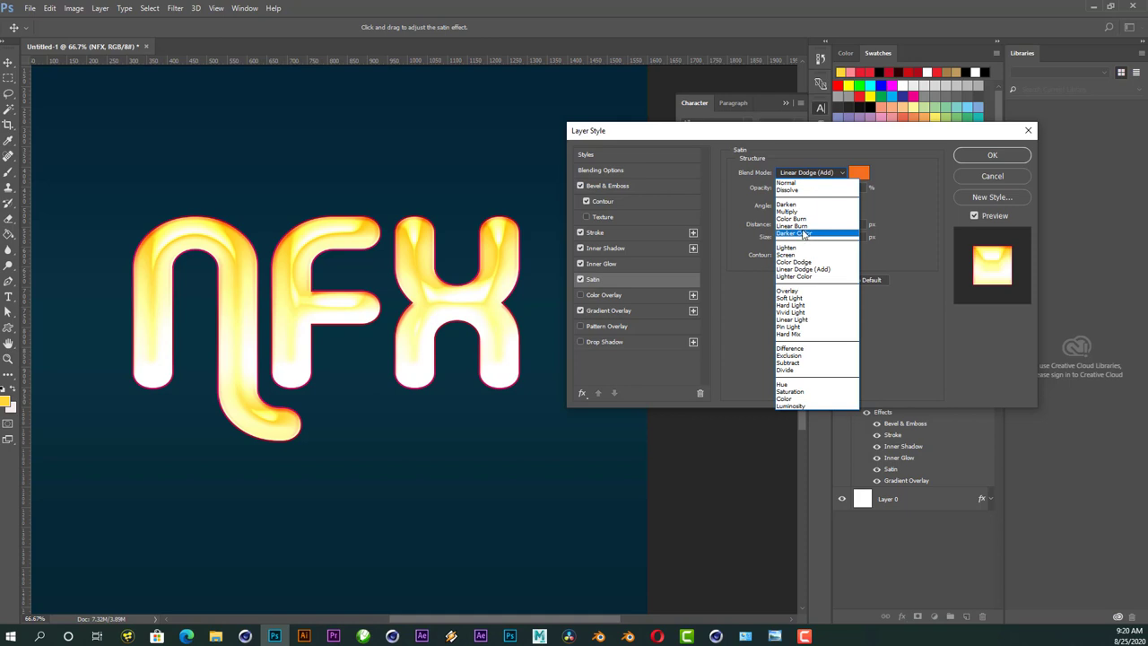
pyautogui.click(805, 226)
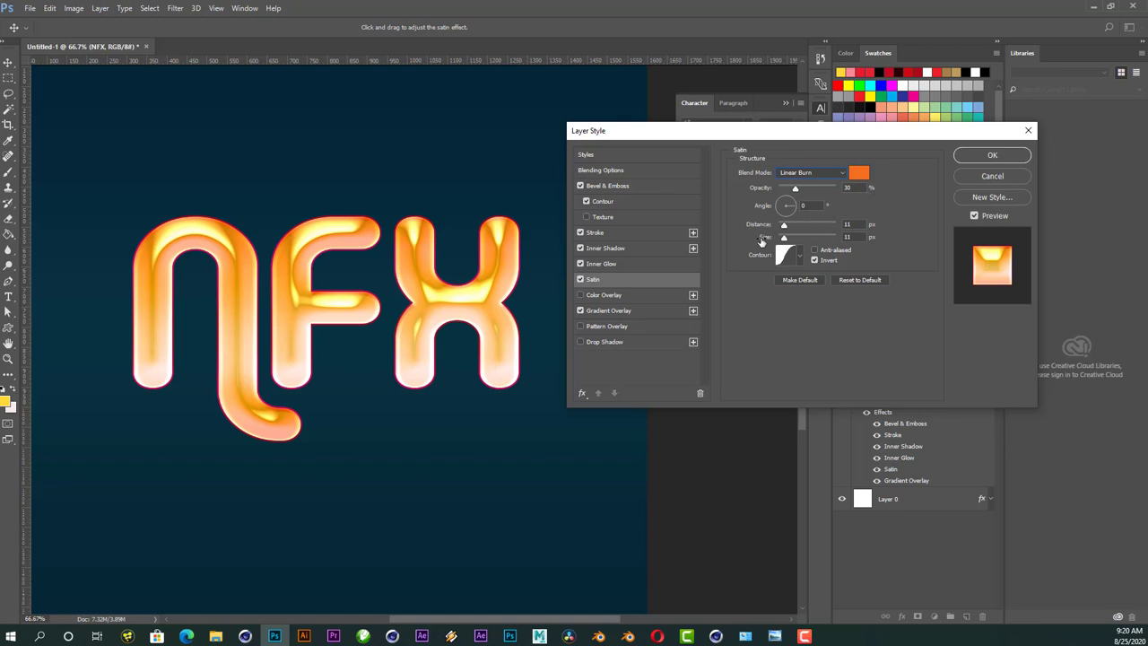
pyautogui.click(849, 224)
pyautogui.hotkey('shift', 'Up')
pyautogui.hotkey('shift', 'Up')
pyautogui.press('Up')
pyautogui.press('Up')
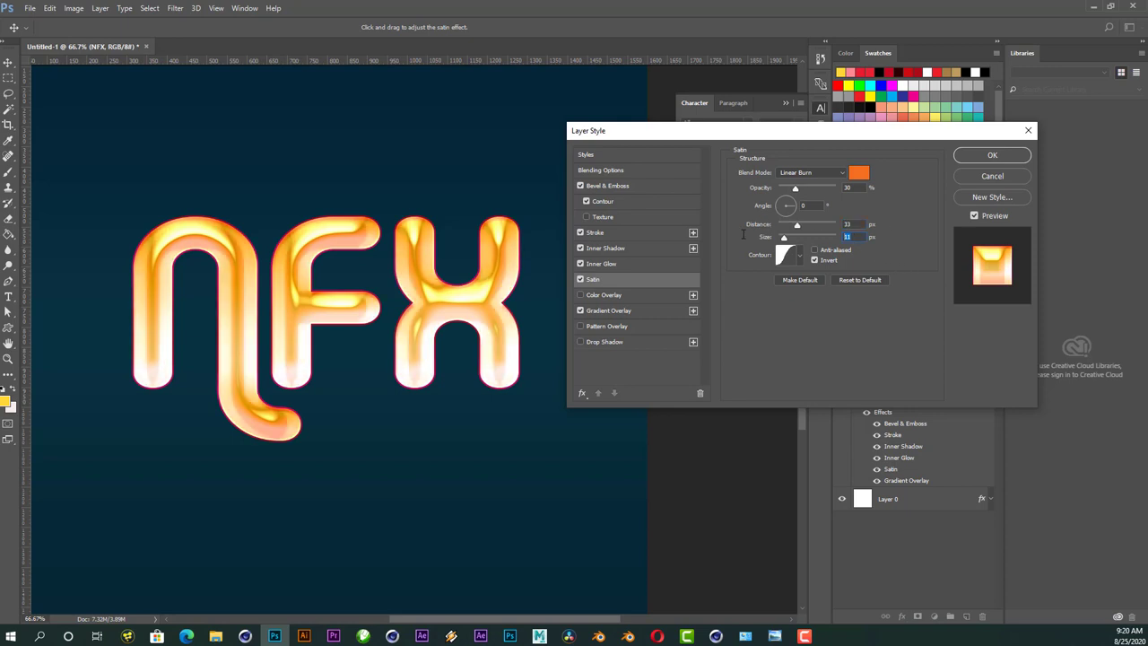
pyautogui.write('47')
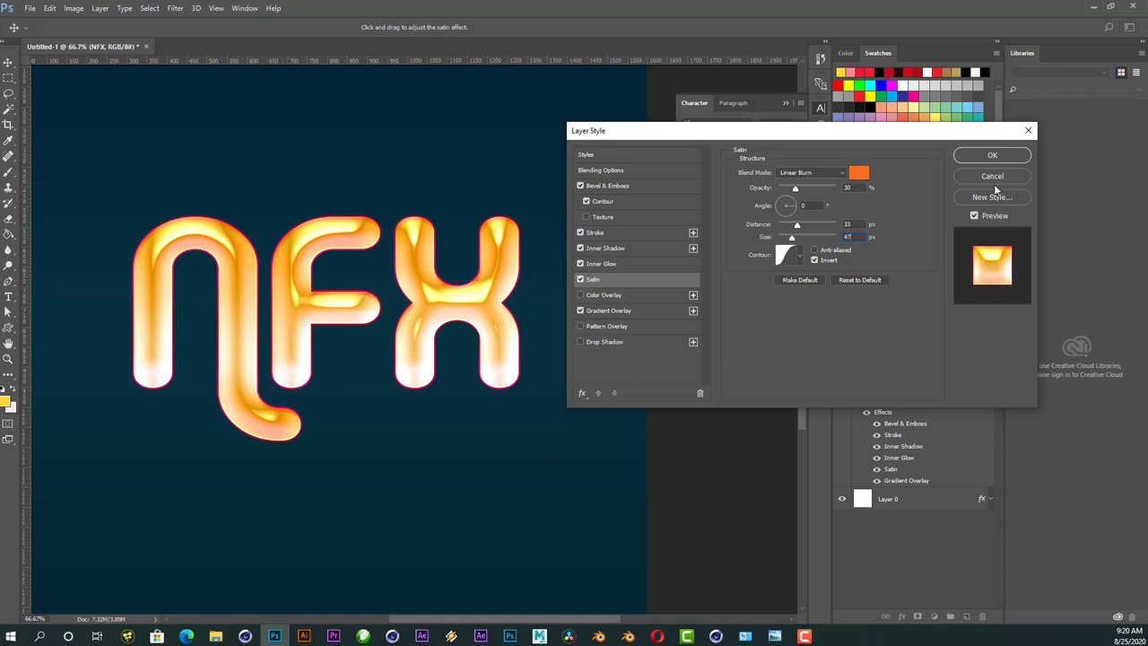
pyautogui.click(802, 252)
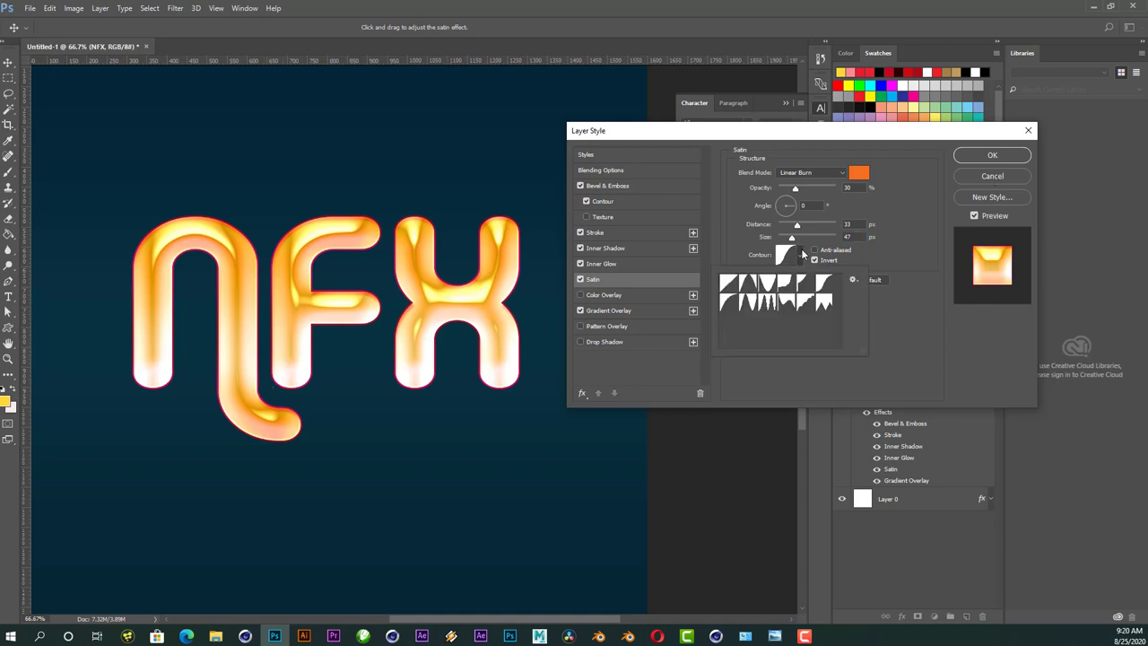
pyautogui.click(749, 305)
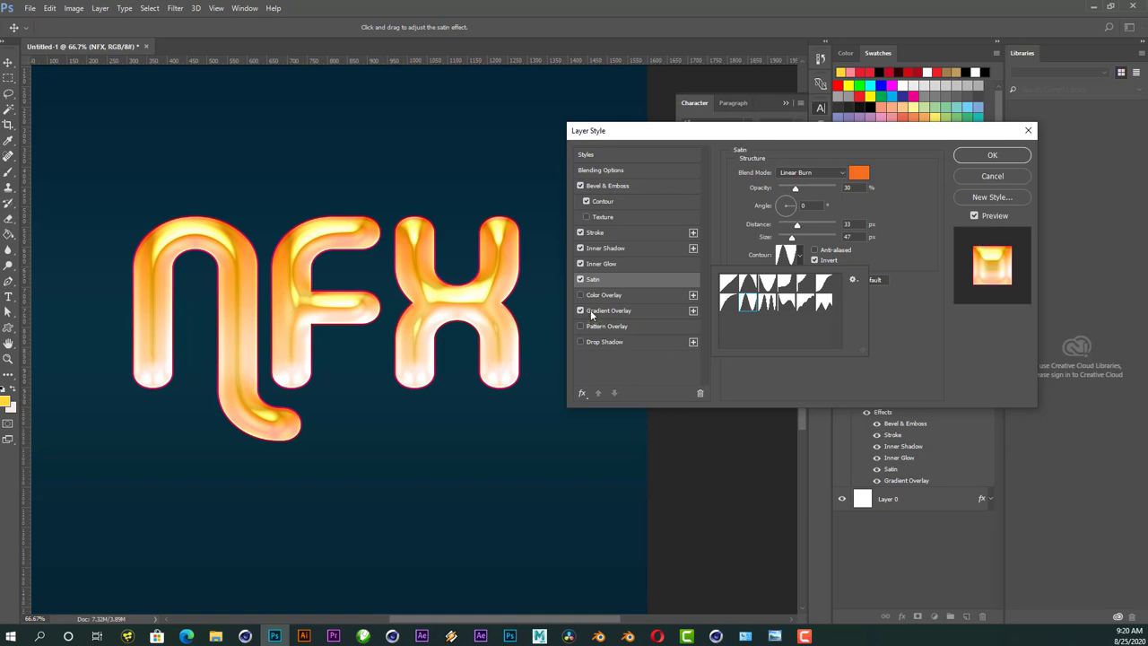
# - Enable Color Overlay on the NFX text with a golden yellow colour
pyautogui.click(580, 295)
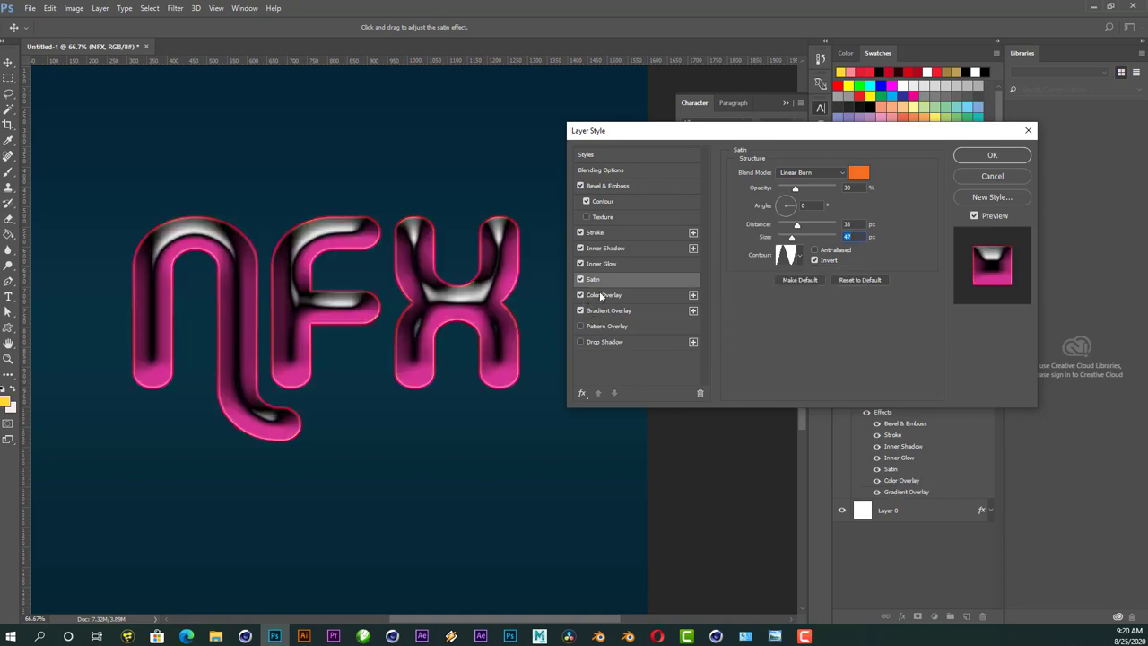
pyautogui.click(601, 295)
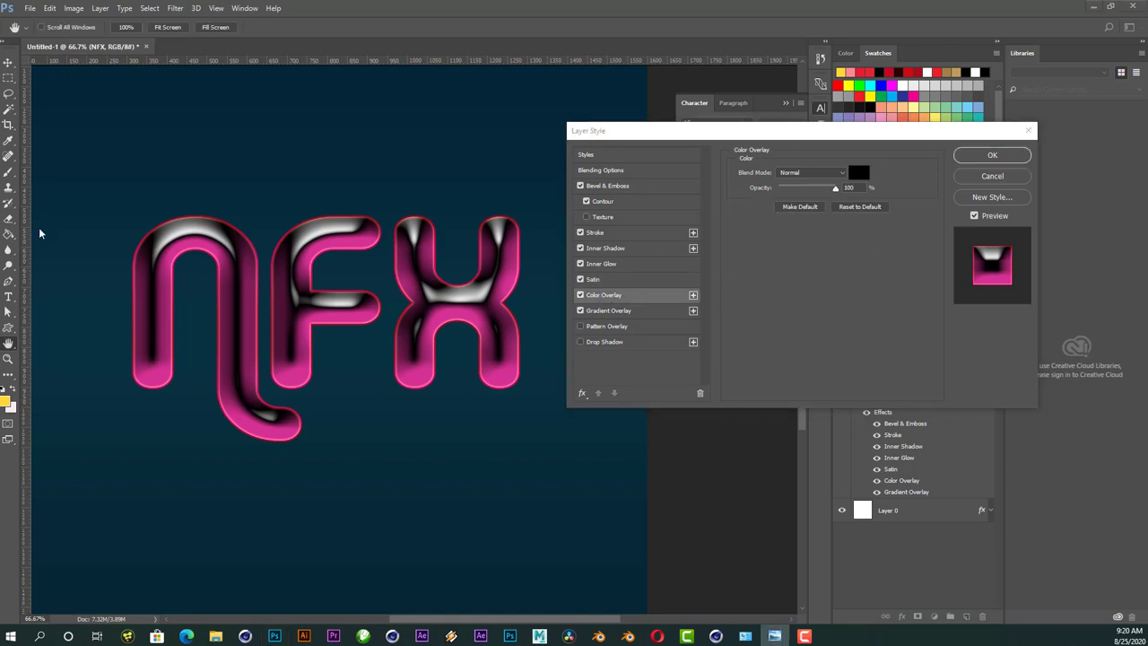
pyautogui.click(859, 174)
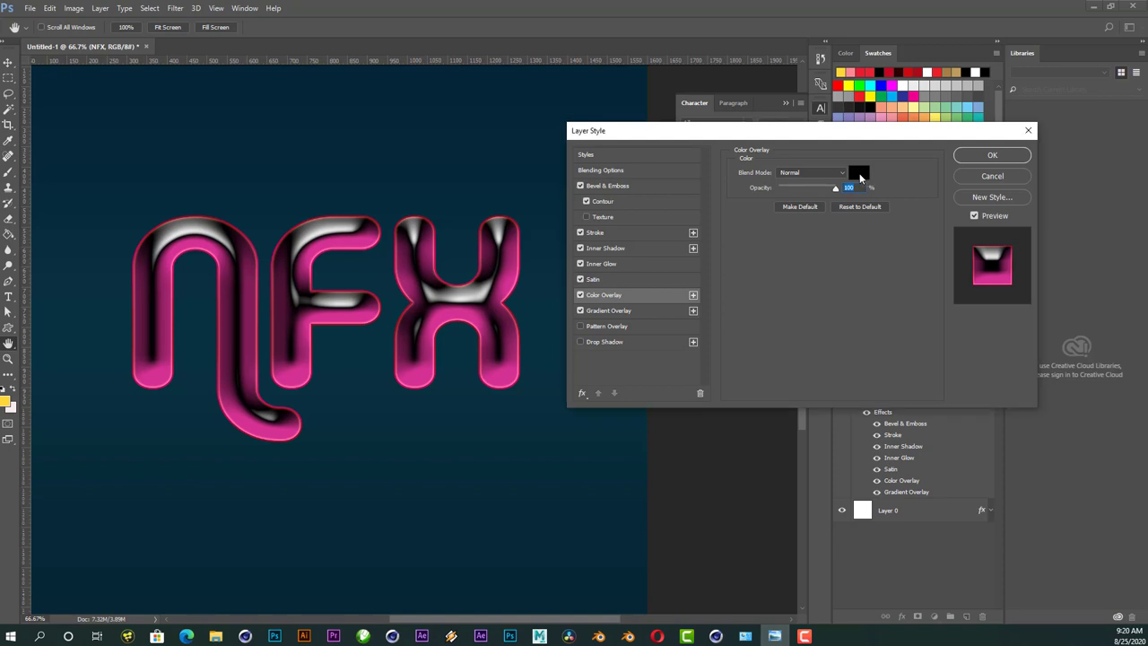
pyautogui.click(859, 173)
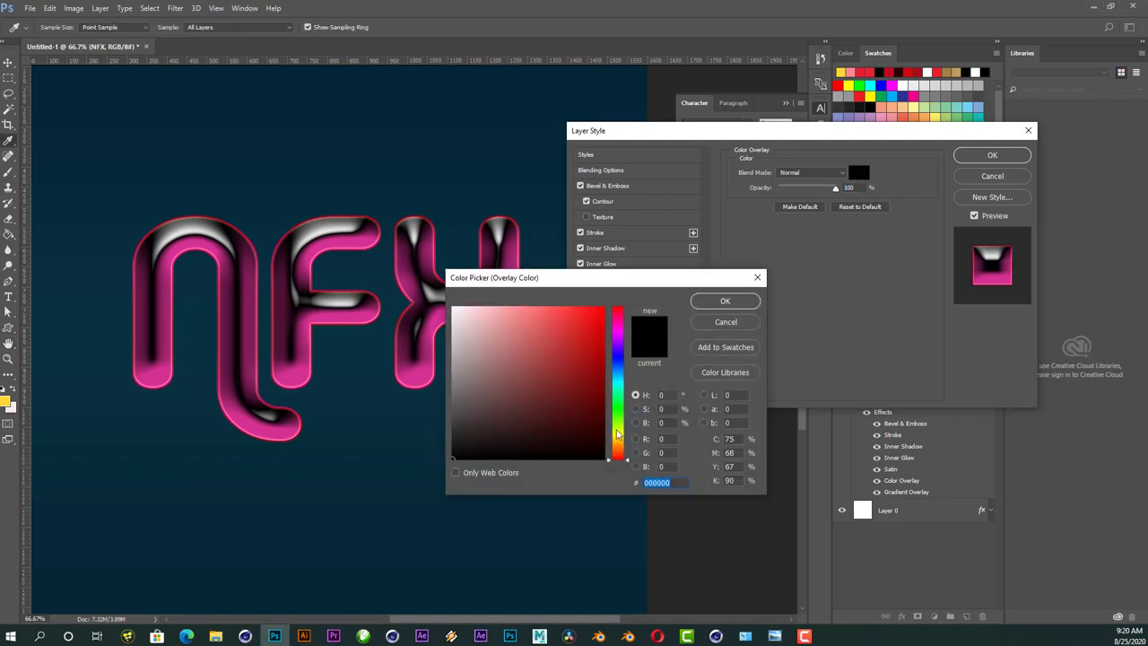
pyautogui.moveTo(620, 441); pyautogui.dragTo(619, 439)
pyautogui.moveTo(592, 349); pyautogui.dragTo(602, 309)
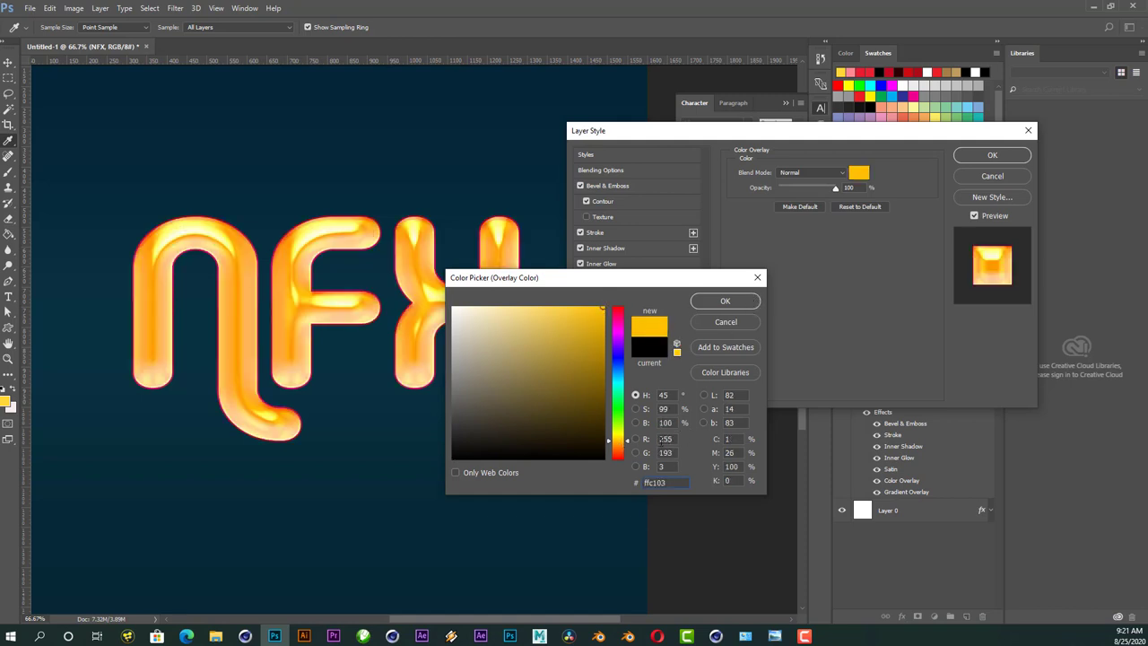
pyautogui.click(725, 300)
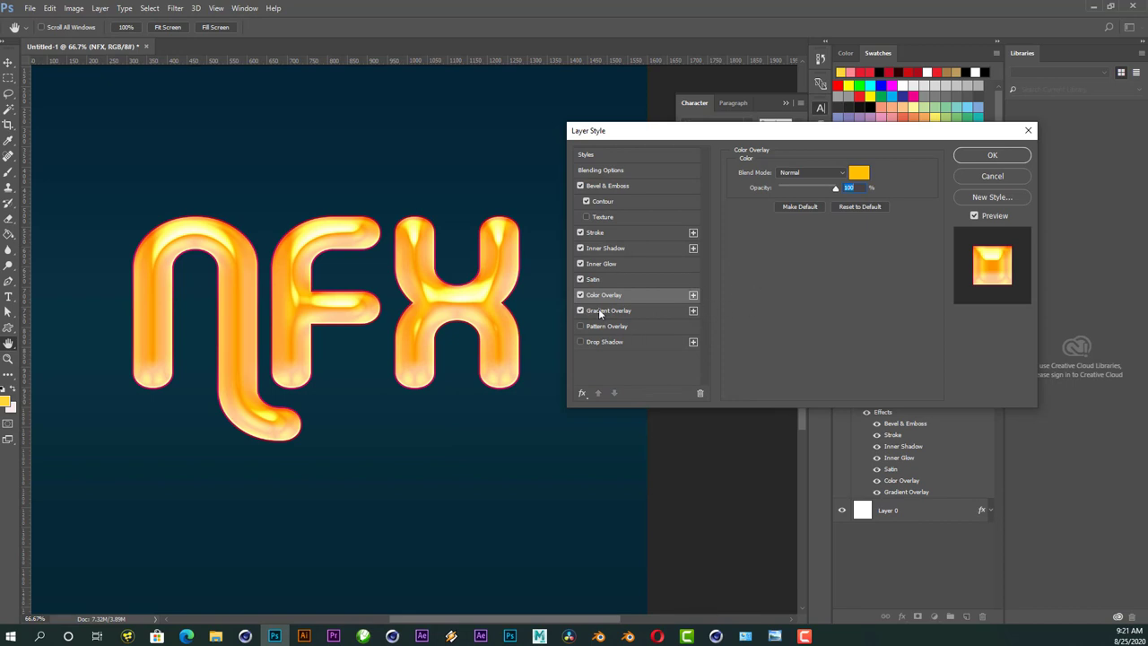
# - Blend the overlay as Overlay, shift its colour to orange-gold #ffa903, and enable Drop Shadow
pyautogui.click(797, 175)
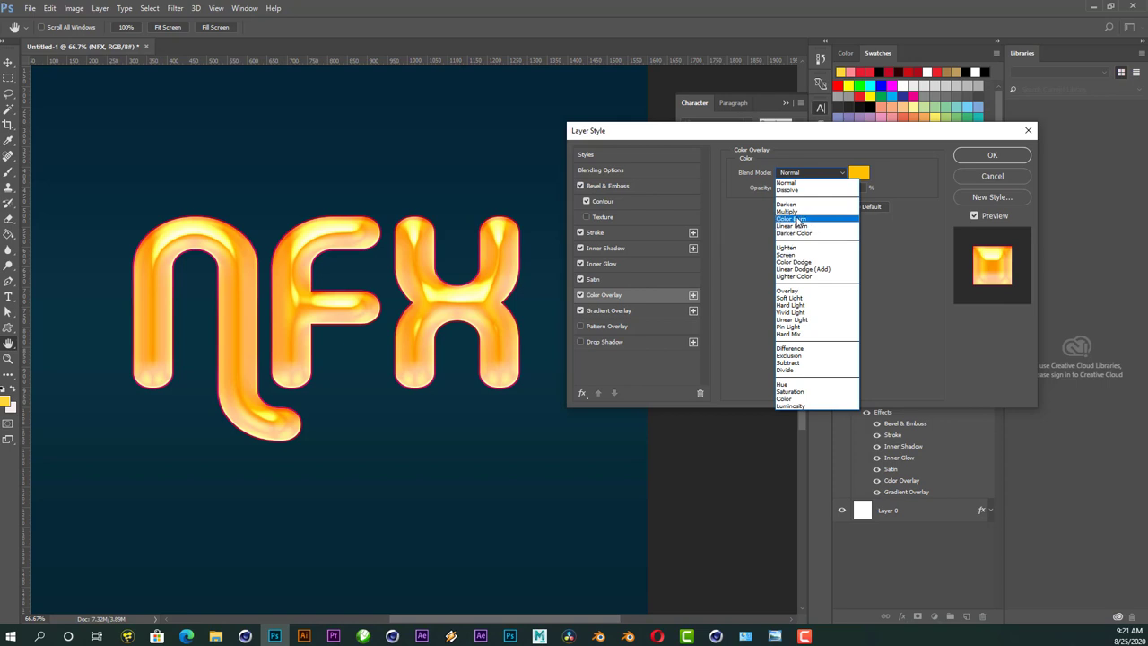
pyautogui.click(793, 291)
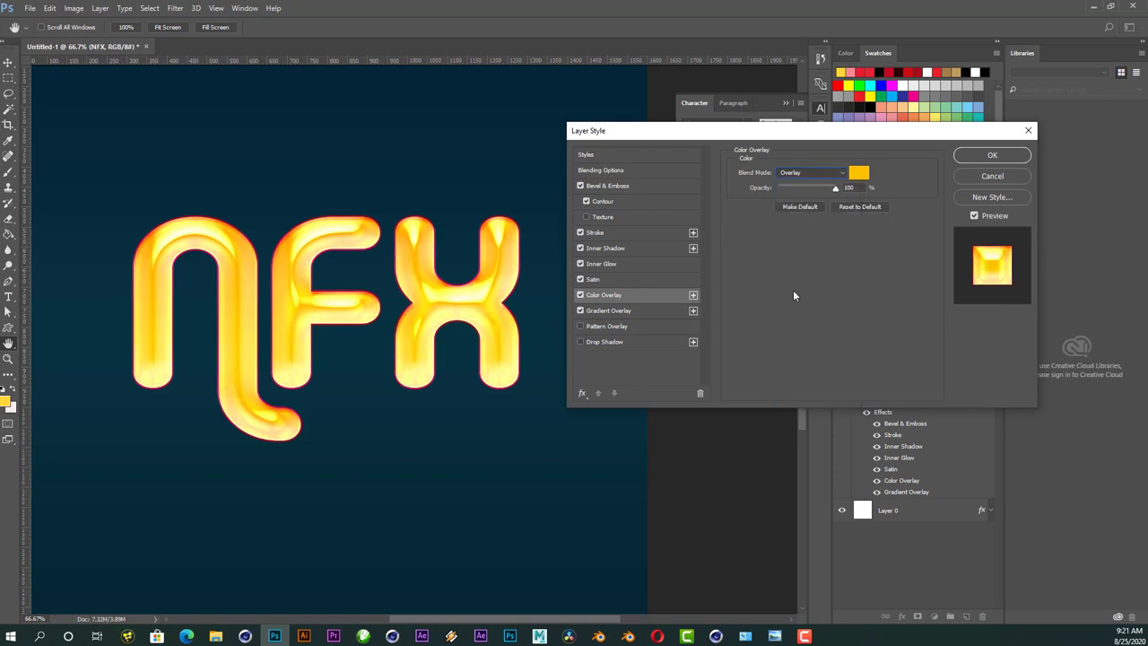
pyautogui.click(857, 175)
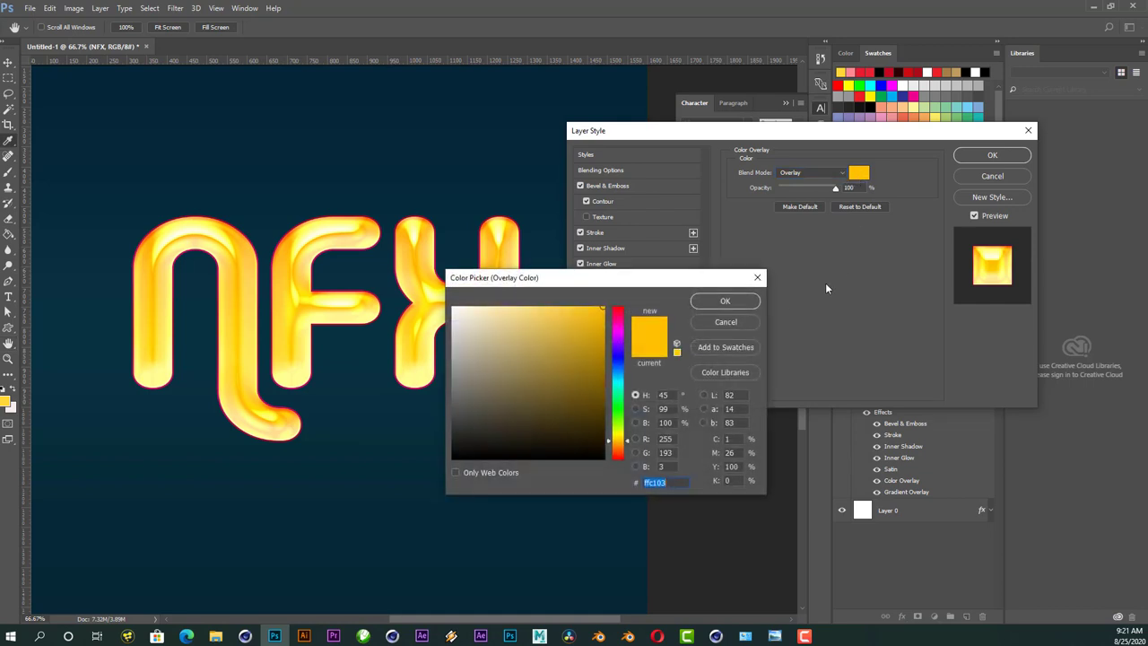
pyautogui.click(617, 444)
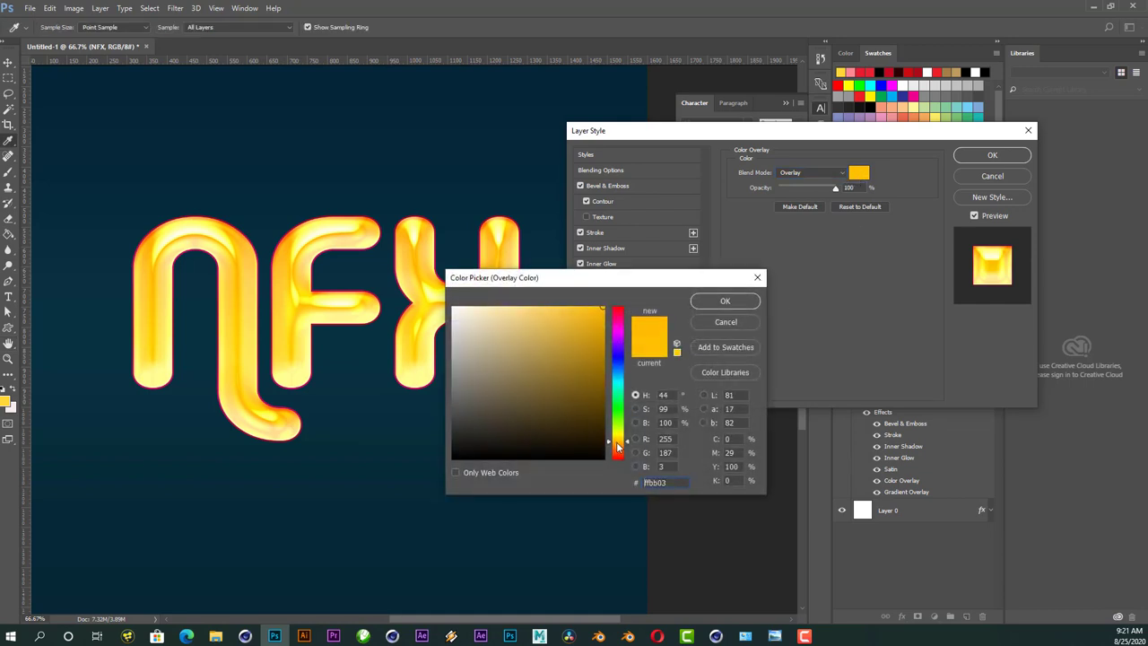
pyautogui.click(617, 440)
pyautogui.click(618, 444)
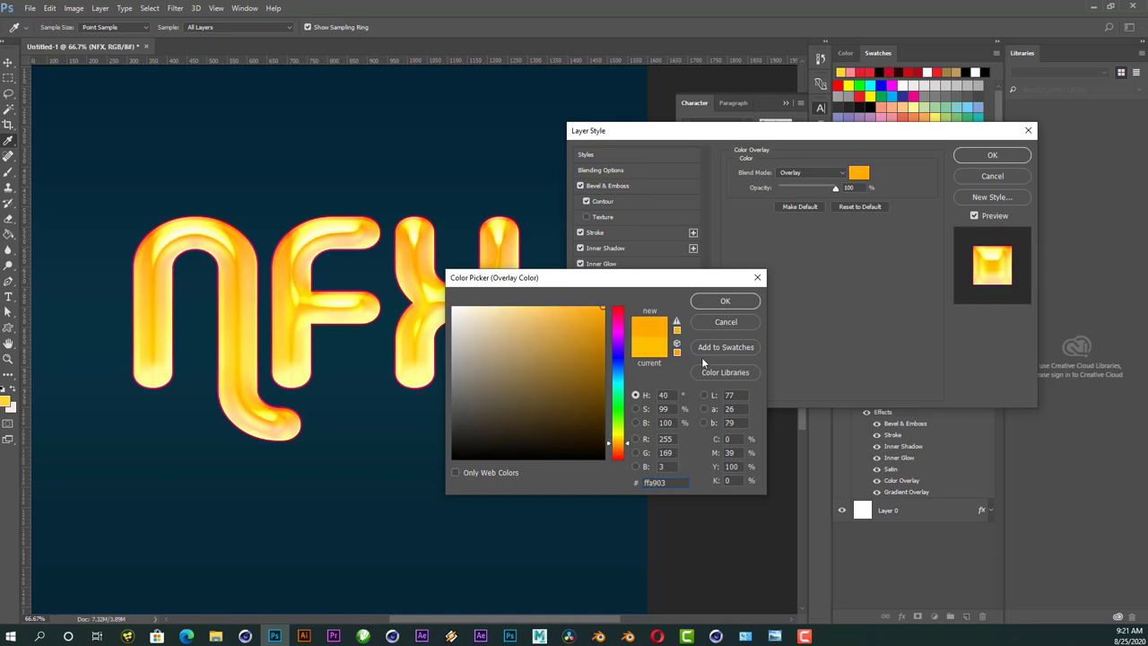
pyautogui.click(733, 298)
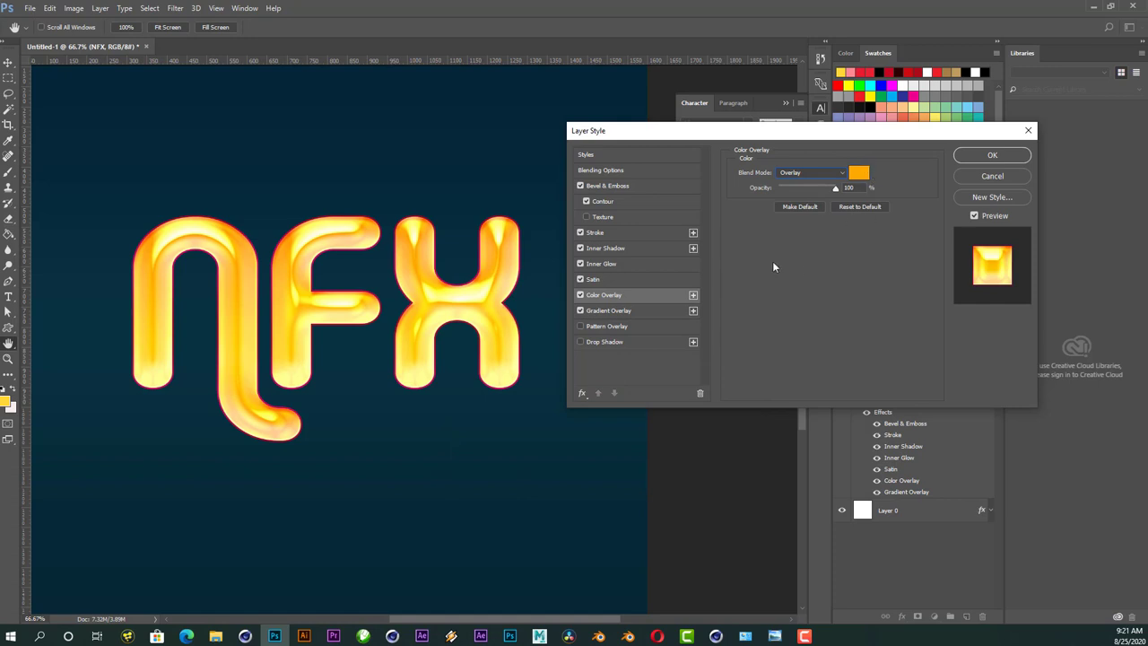
pyautogui.click(580, 341)
# - Make the drop shadow a very dark red using Darken blend mode
pyautogui.click(605, 344)
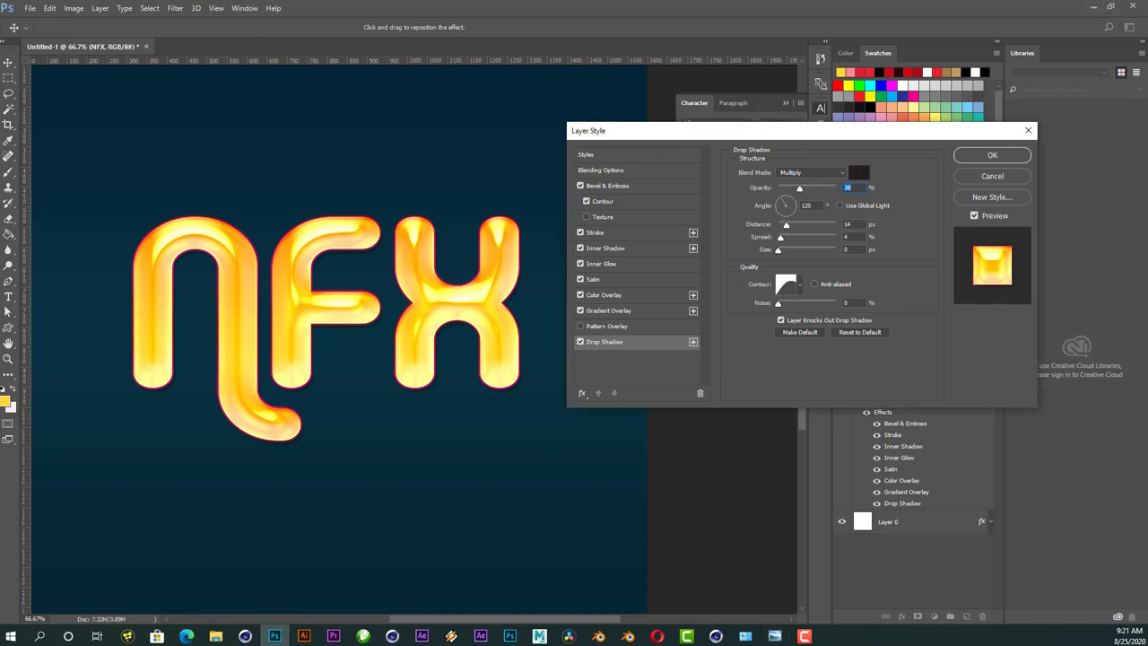
pyautogui.click(860, 173)
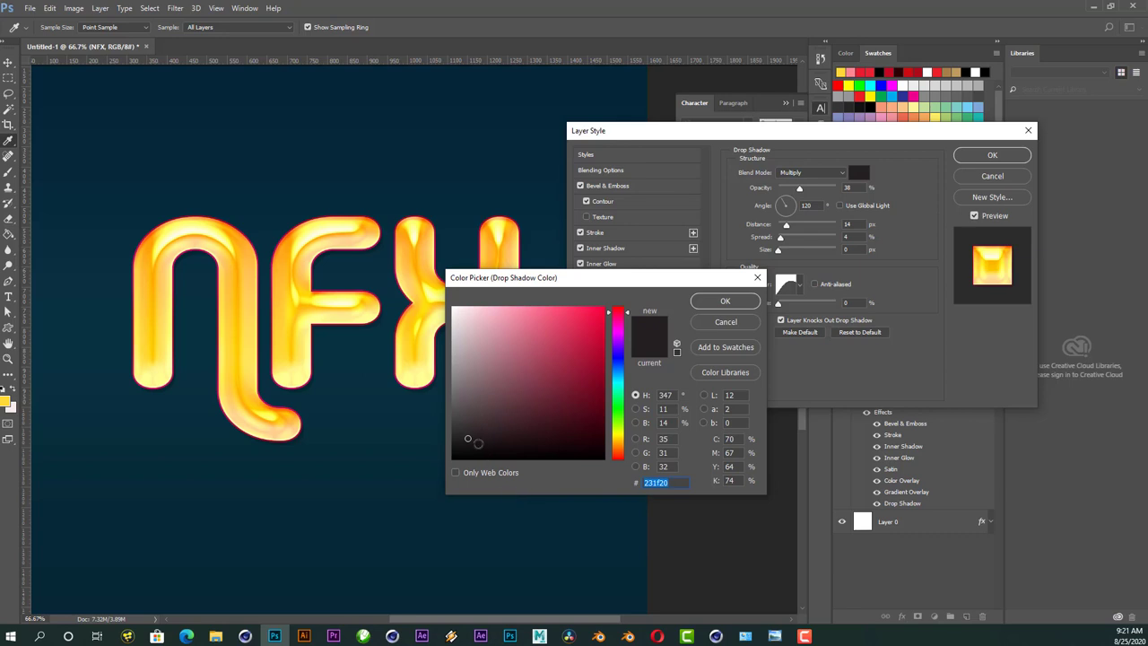
pyautogui.moveTo(599, 440); pyautogui.dragTo(601, 446)
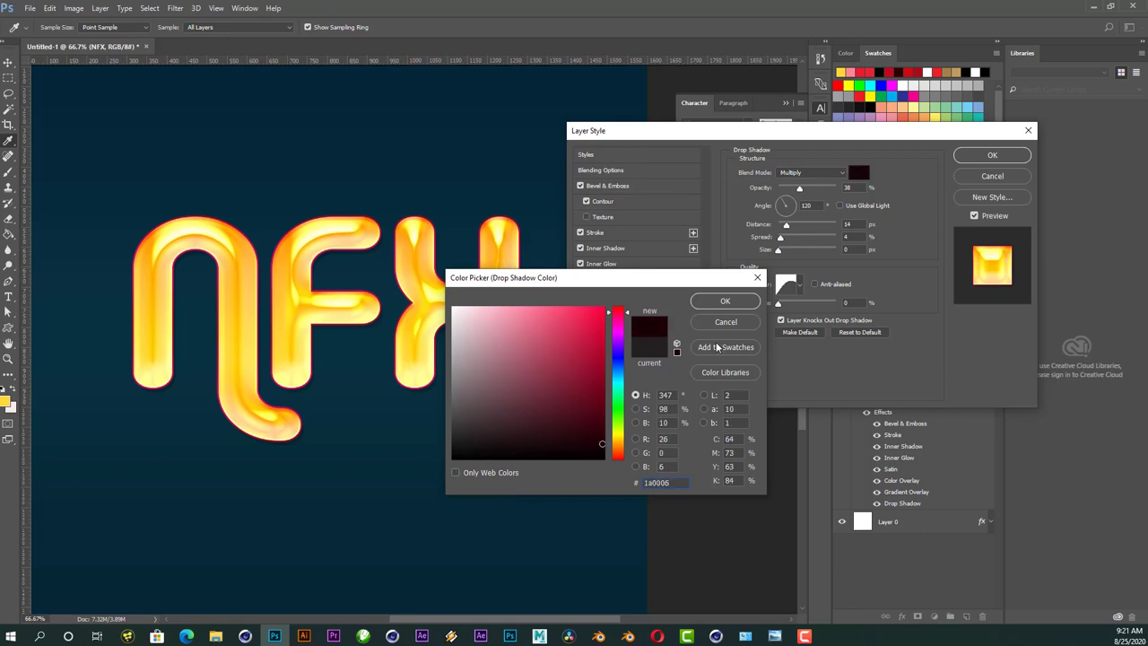
pyautogui.click(725, 301)
pyautogui.click(829, 172)
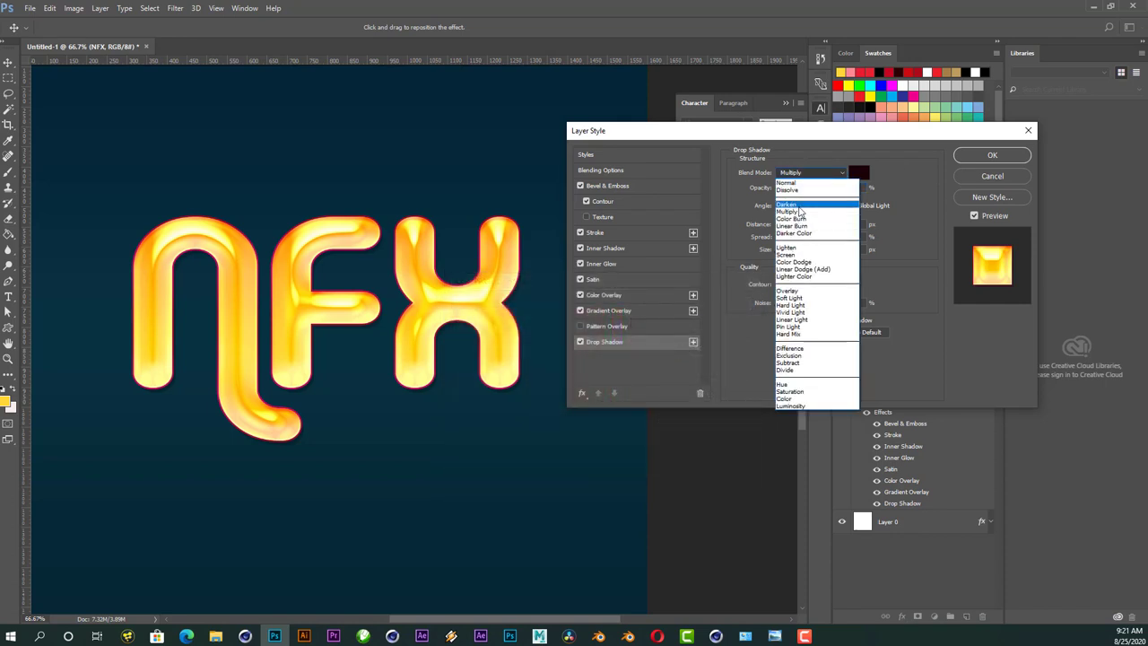
pyautogui.click(799, 205)
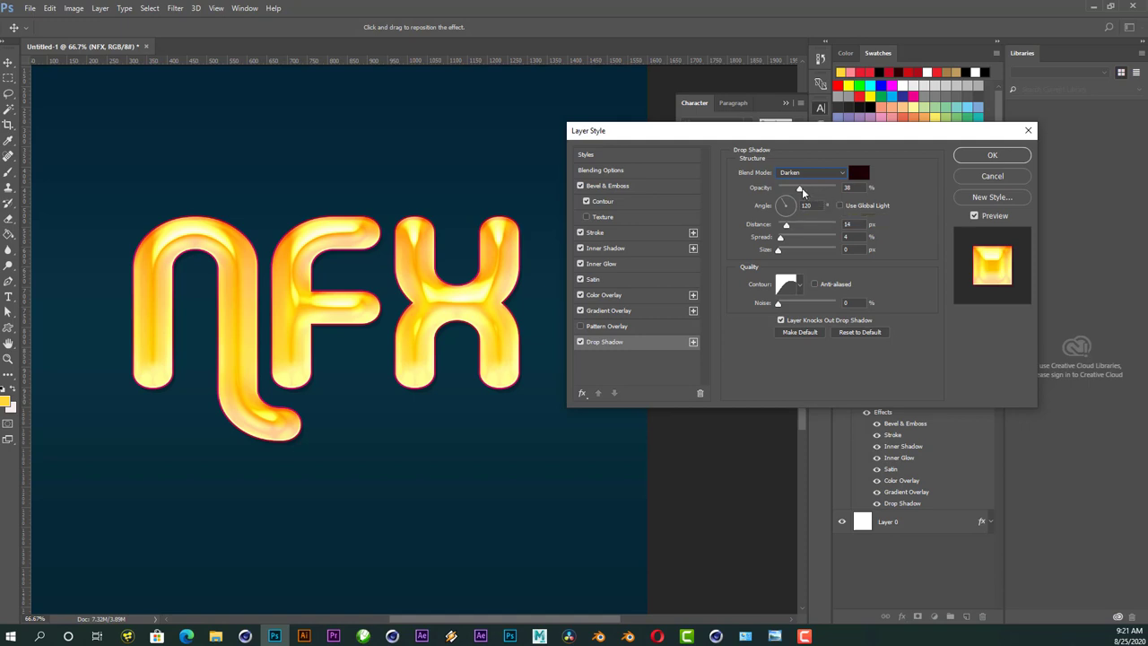
# - Set the shadow to 73% opacity, 9 px distance, 10% spread, 16 px size, Linear contour
pyautogui.moveTo(801, 190); pyautogui.dragTo(820, 190)
pyautogui.moveTo(787, 226); pyautogui.dragTo(787, 245)
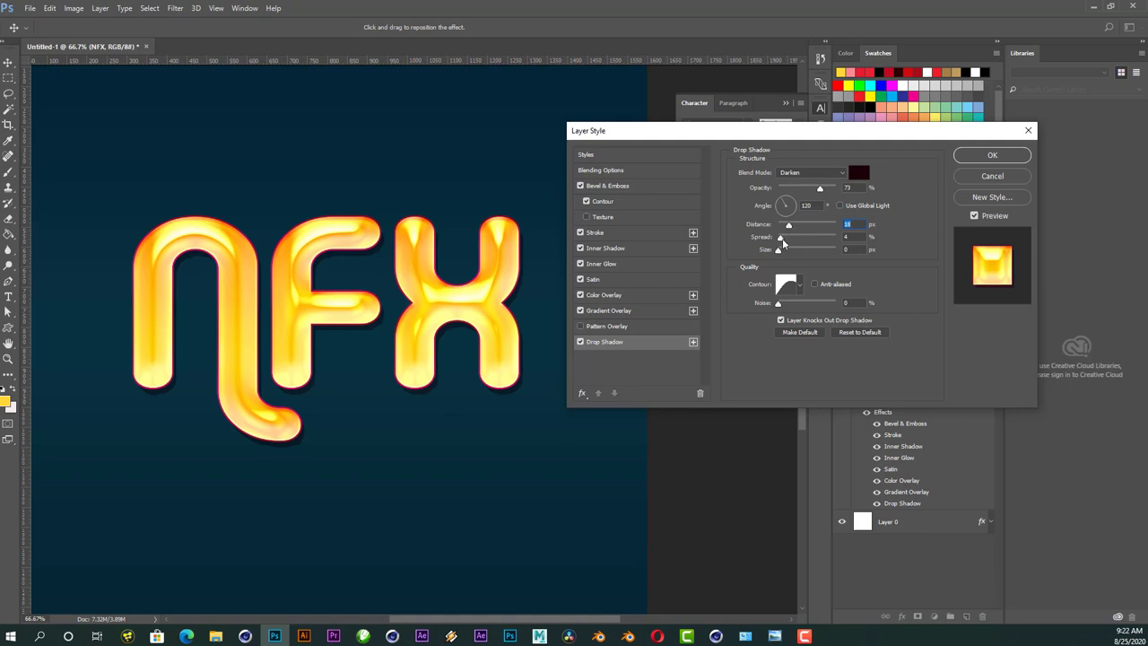
pyautogui.moveTo(780, 240); pyautogui.dragTo(786, 244)
pyautogui.moveTo(778, 252); pyautogui.dragTo(786, 253)
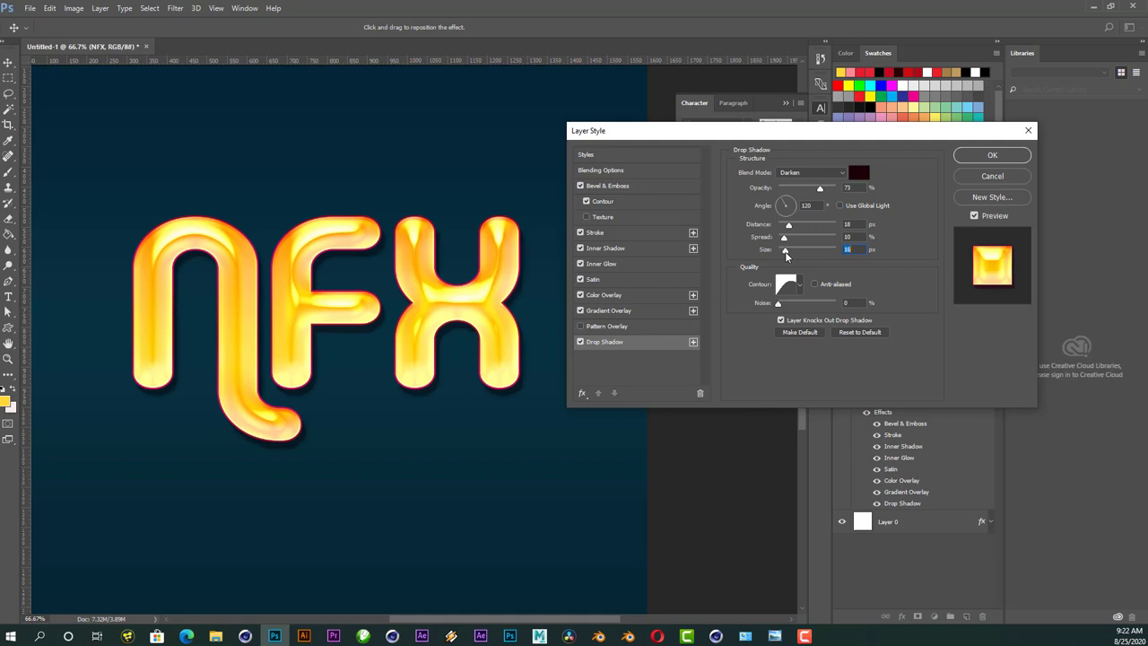
pyautogui.moveTo(787, 258); pyautogui.dragTo(785, 255)
pyautogui.moveTo(788, 226); pyautogui.dragTo(785, 228)
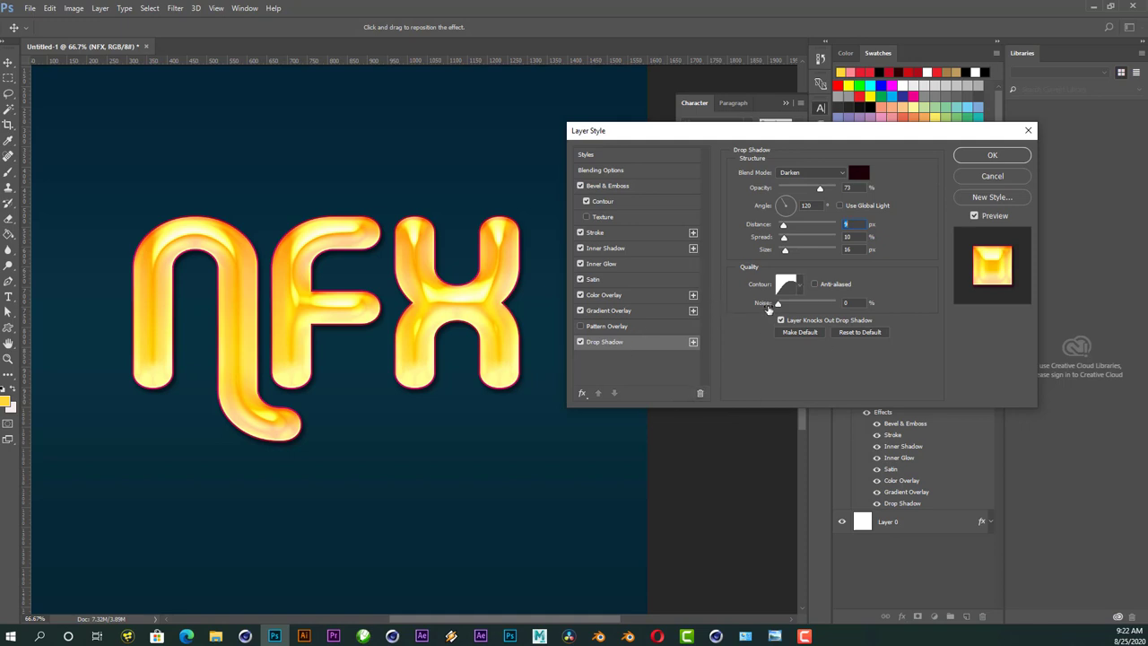
pyautogui.click(801, 285)
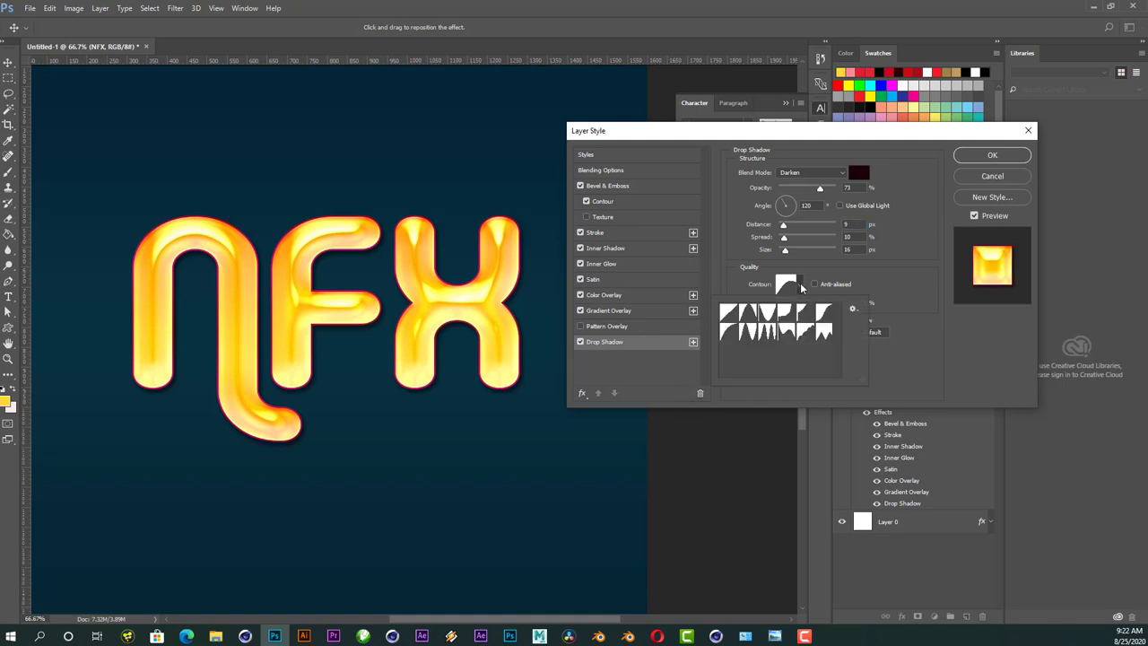
pyautogui.click(730, 315)
pyautogui.click(925, 305)
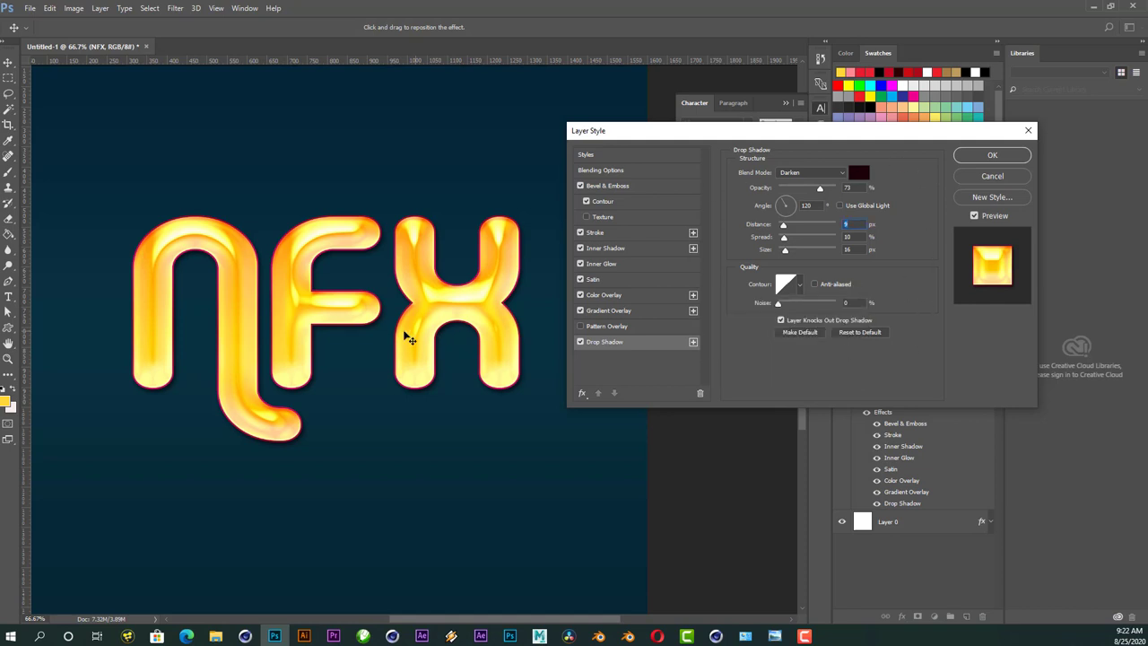
# - In the Bevel & Emboss contour editor, bend the curve's middle down and upper part up
pyautogui.click(609, 186)
pyautogui.click(603, 201)
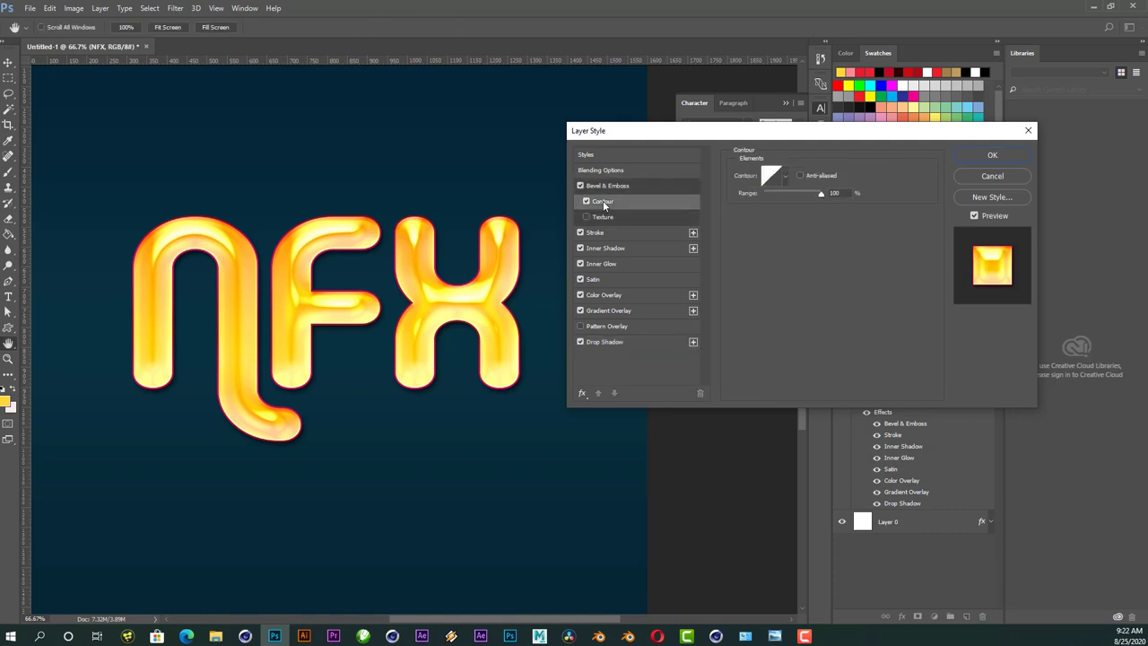
pyautogui.click(785, 179)
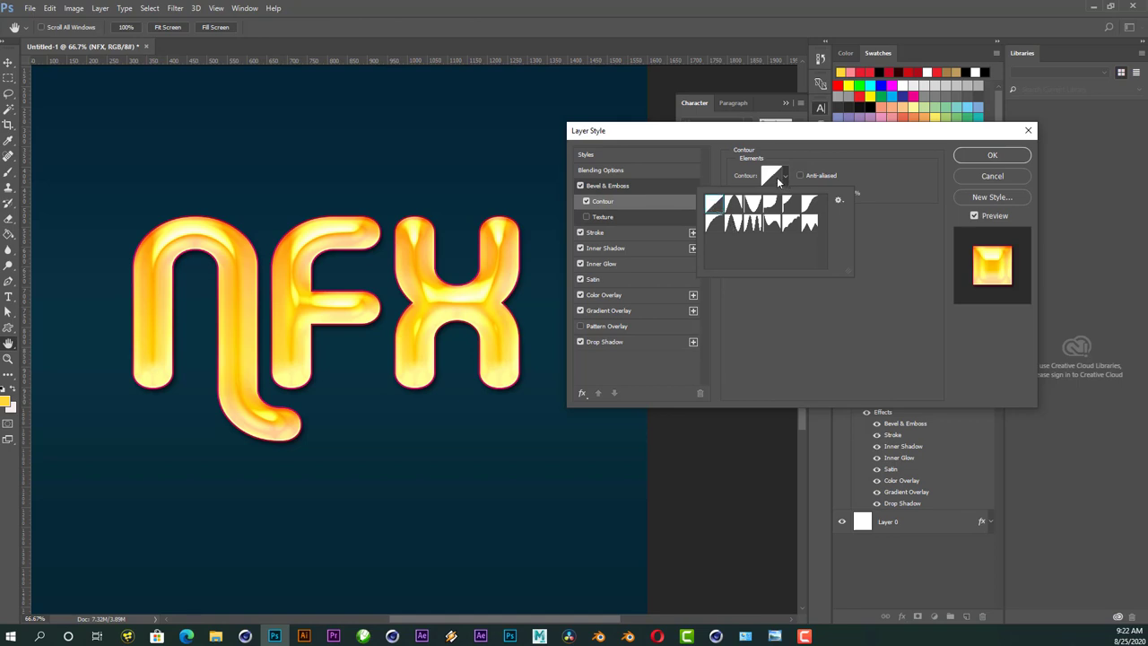
pyautogui.click(774, 177)
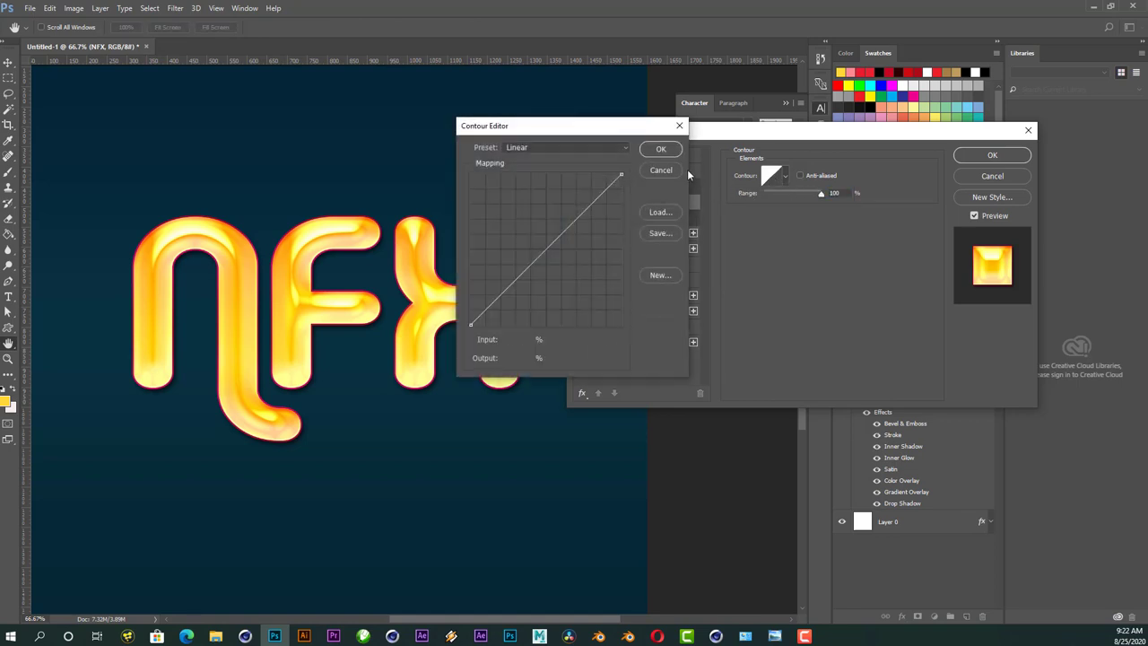
pyautogui.click(661, 170)
pyautogui.click(773, 176)
pyautogui.moveTo(549, 244); pyautogui.dragTo(555, 251)
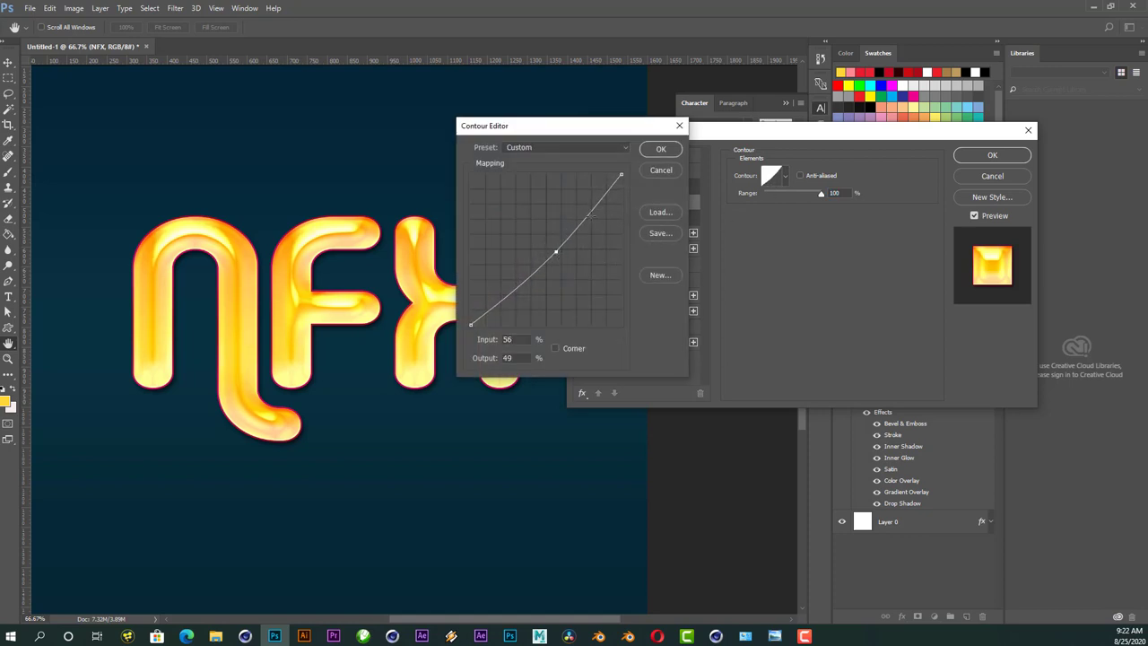
pyautogui.moveTo(589, 215); pyautogui.dragTo(582, 207)
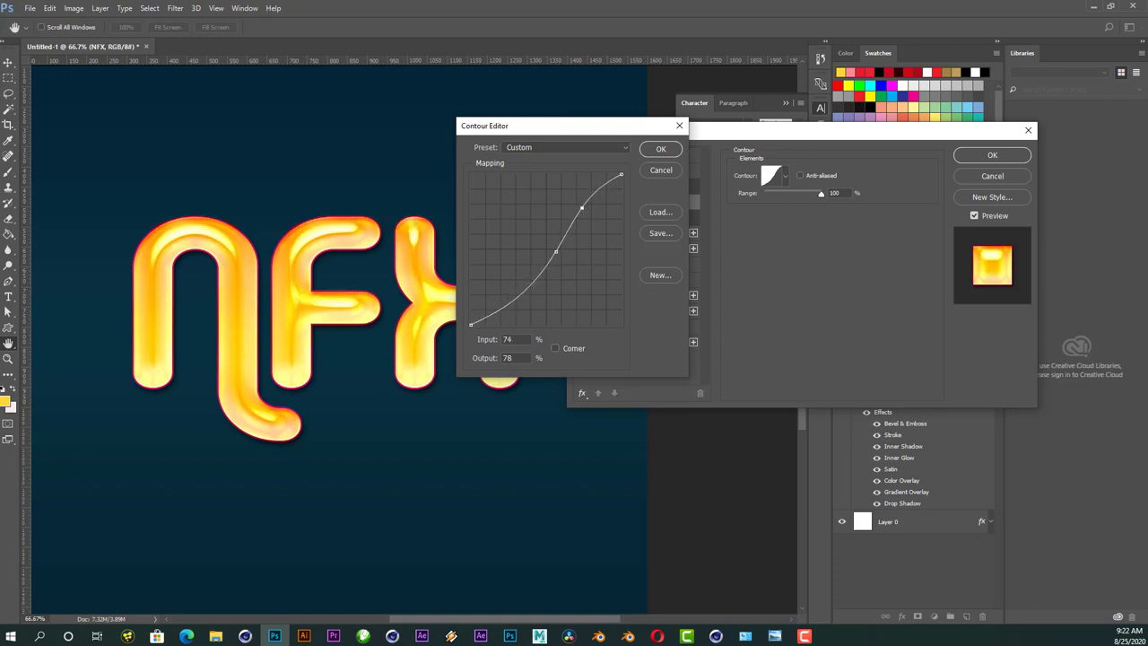
# - Add a raised lower point to finish the S-wave contour, then apply the layer style
pyautogui.click(520, 298)
pyautogui.moveTo(520, 298); pyautogui.dragTo(505, 271)
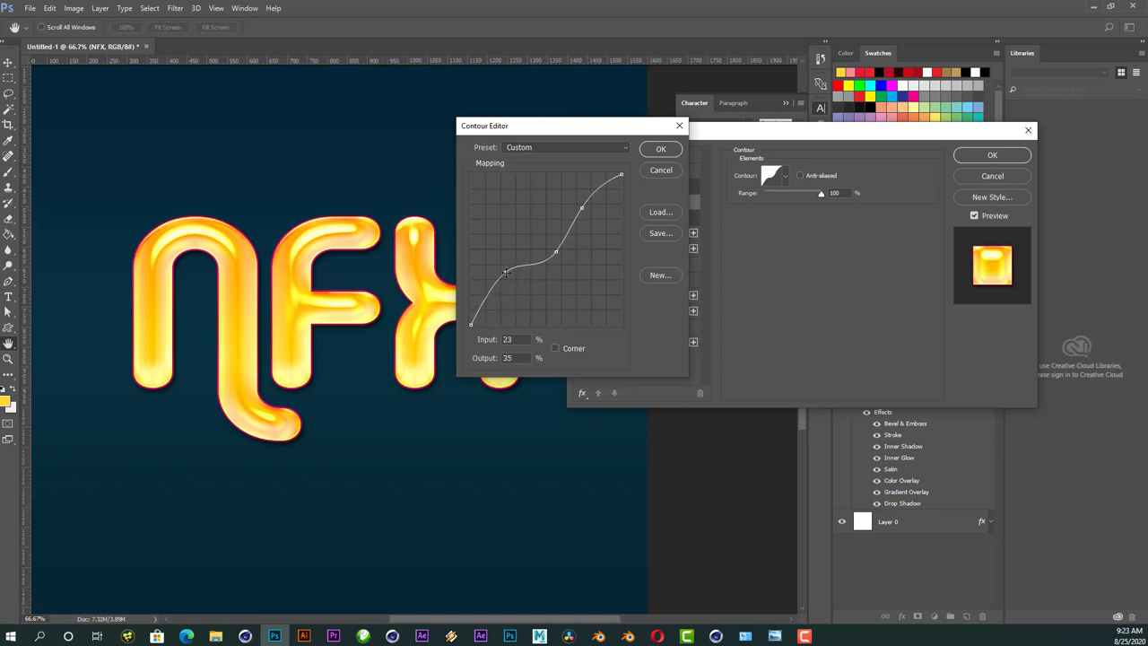
pyautogui.moveTo(582, 208); pyautogui.dragTo(582, 206)
pyautogui.click(661, 150)
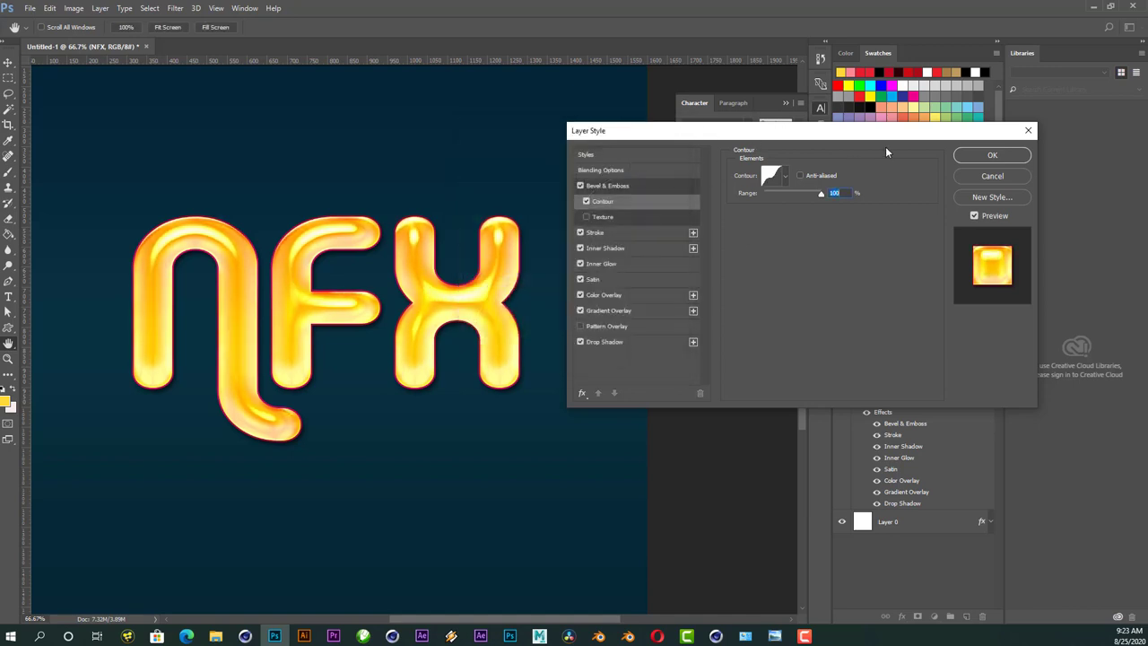
pyautogui.click(957, 156)
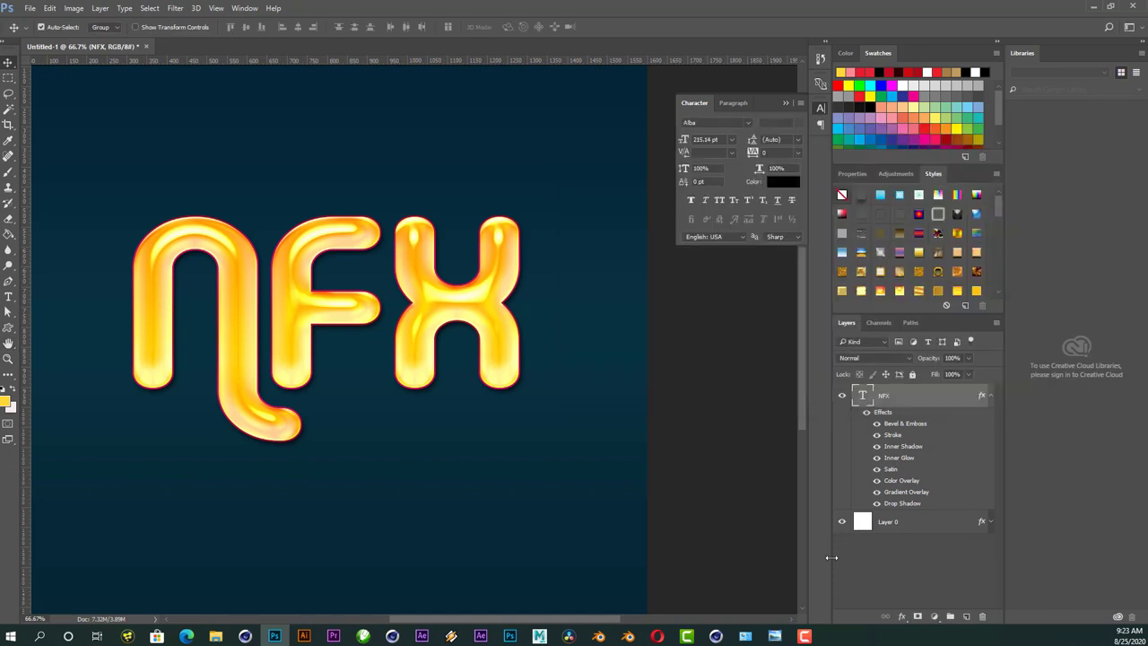
# - Recolour the gradient overlay's left stop to orange and right stop to darker orange
pyautogui.doubleClick(905, 493)
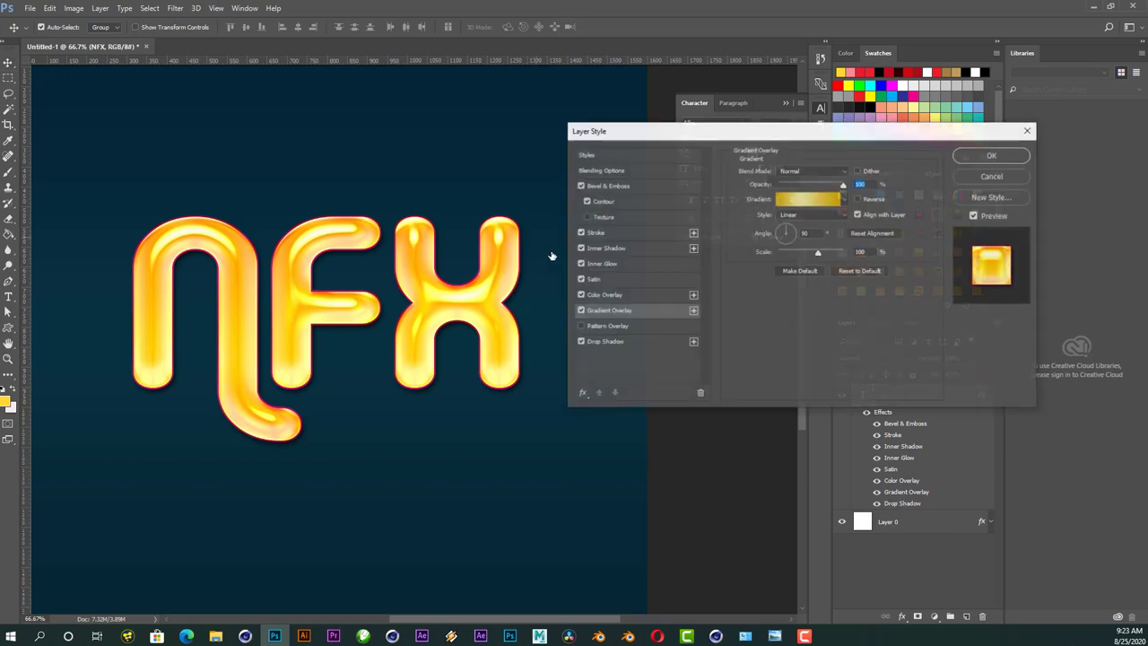
pyautogui.click(807, 201)
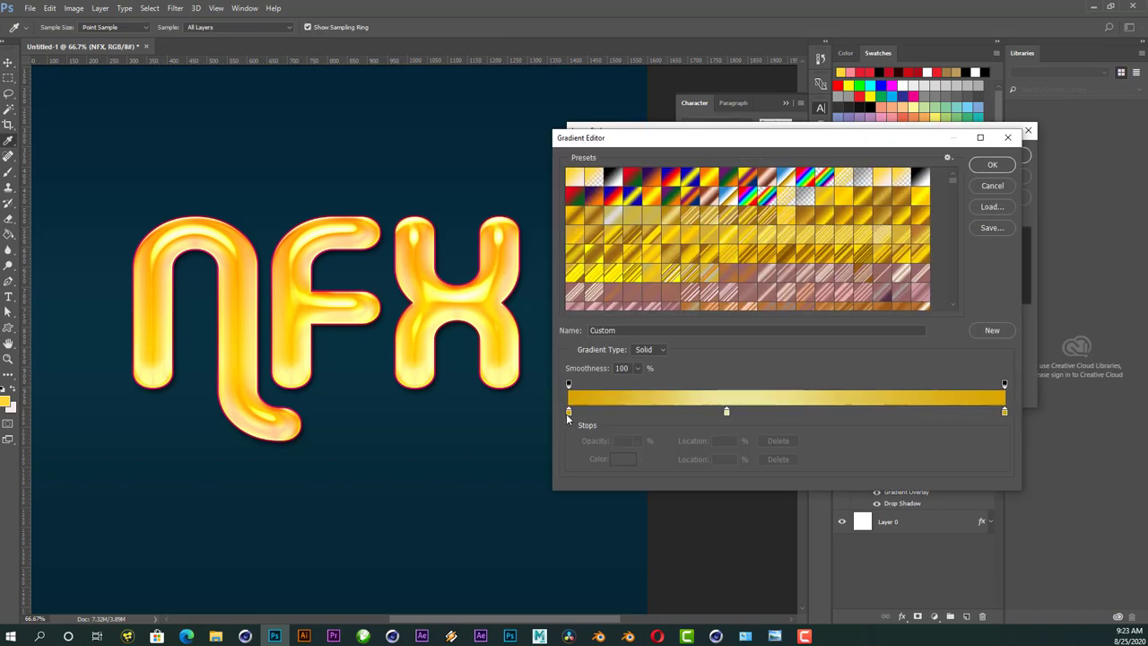
pyautogui.click(569, 411)
pyautogui.click(624, 459)
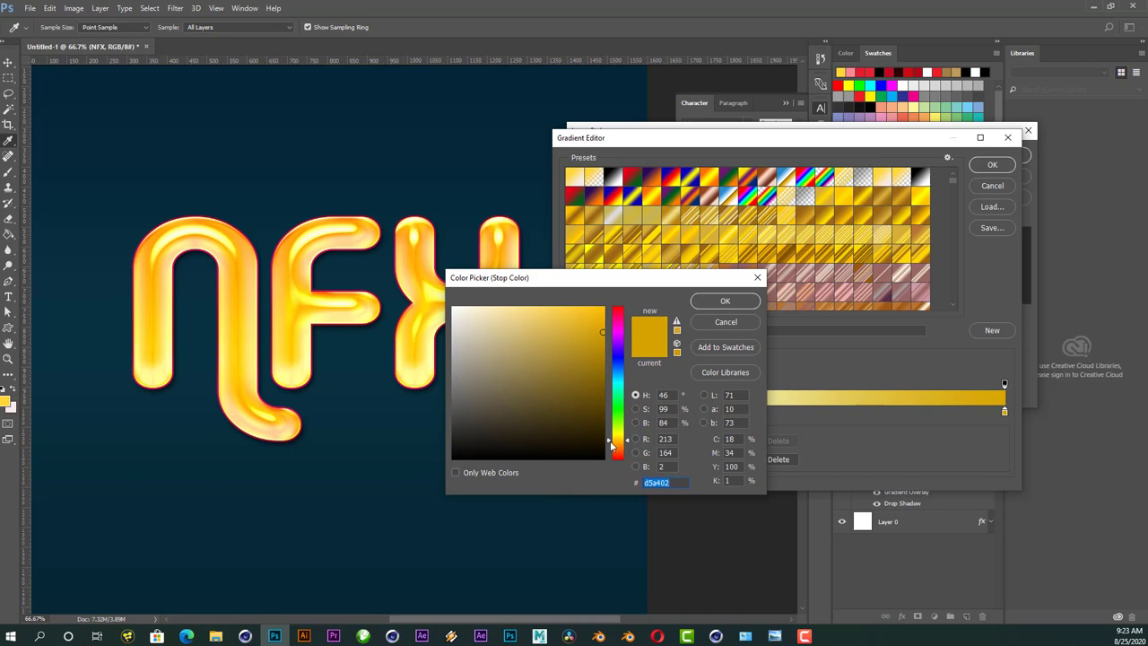
pyautogui.moveTo(610, 446); pyautogui.dragTo(620, 446)
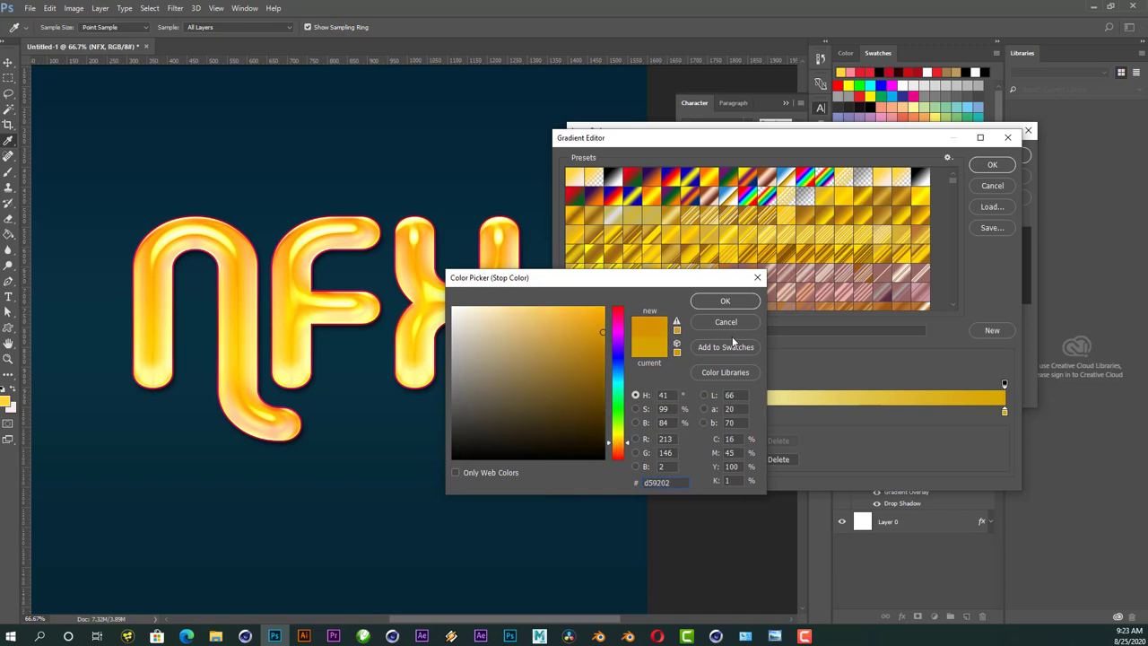
pyautogui.click(728, 303)
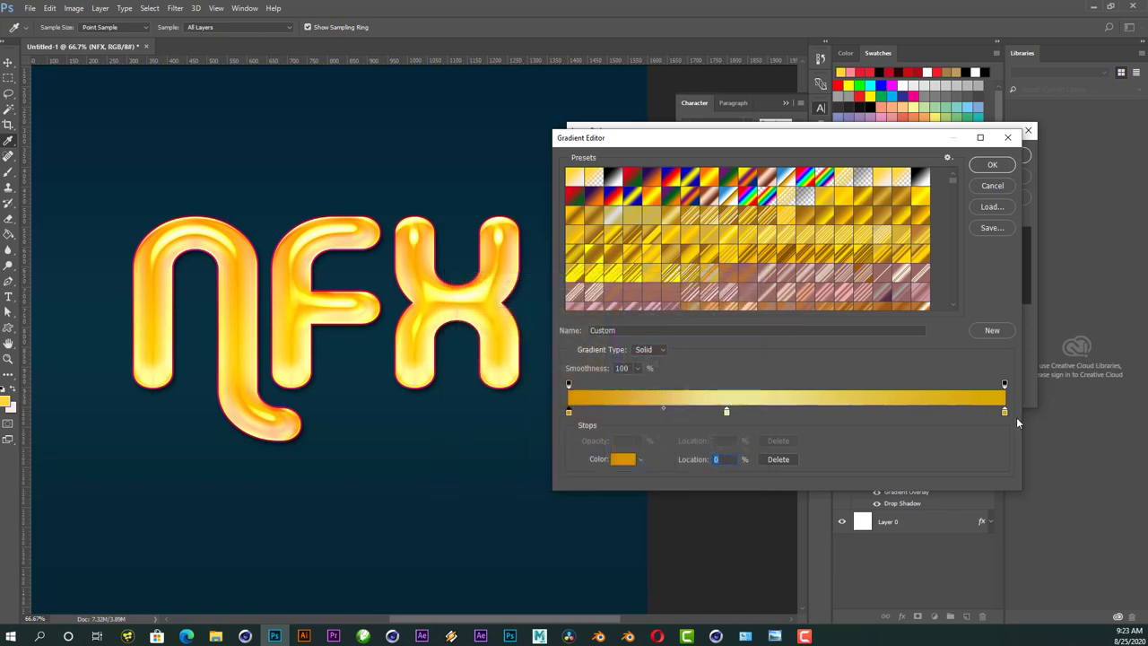
pyautogui.click(1004, 411)
pyautogui.click(587, 401)
# - Make the 36% gradient stop a richer warm yellow and apply the updated gradient overlay
pyautogui.click(728, 411)
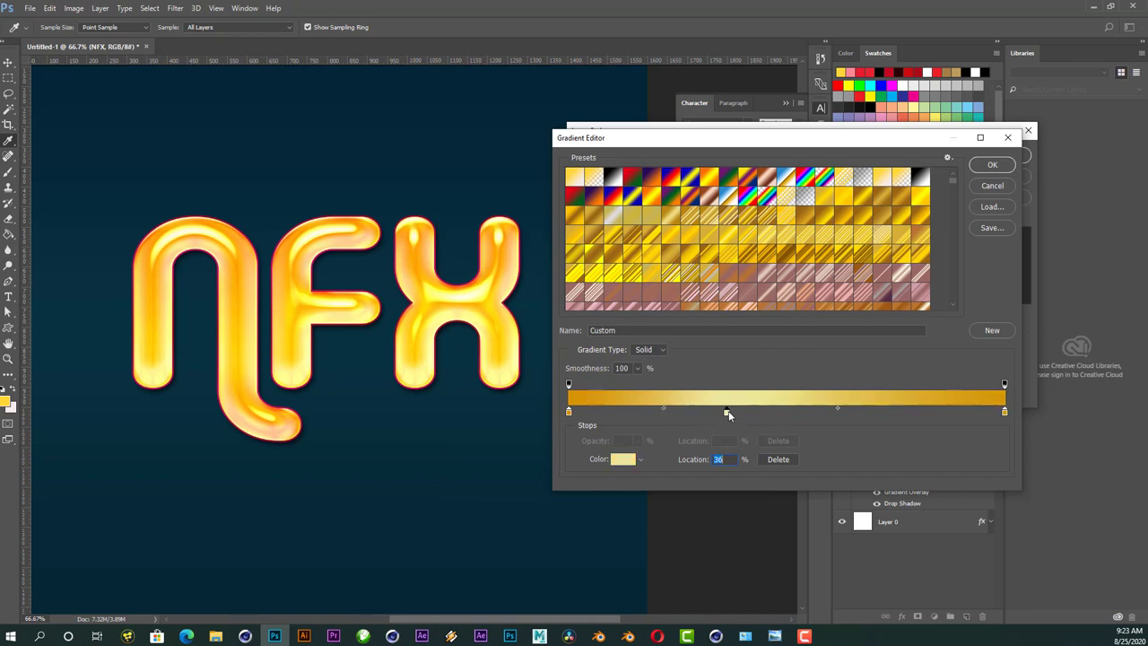
pyautogui.click(623, 460)
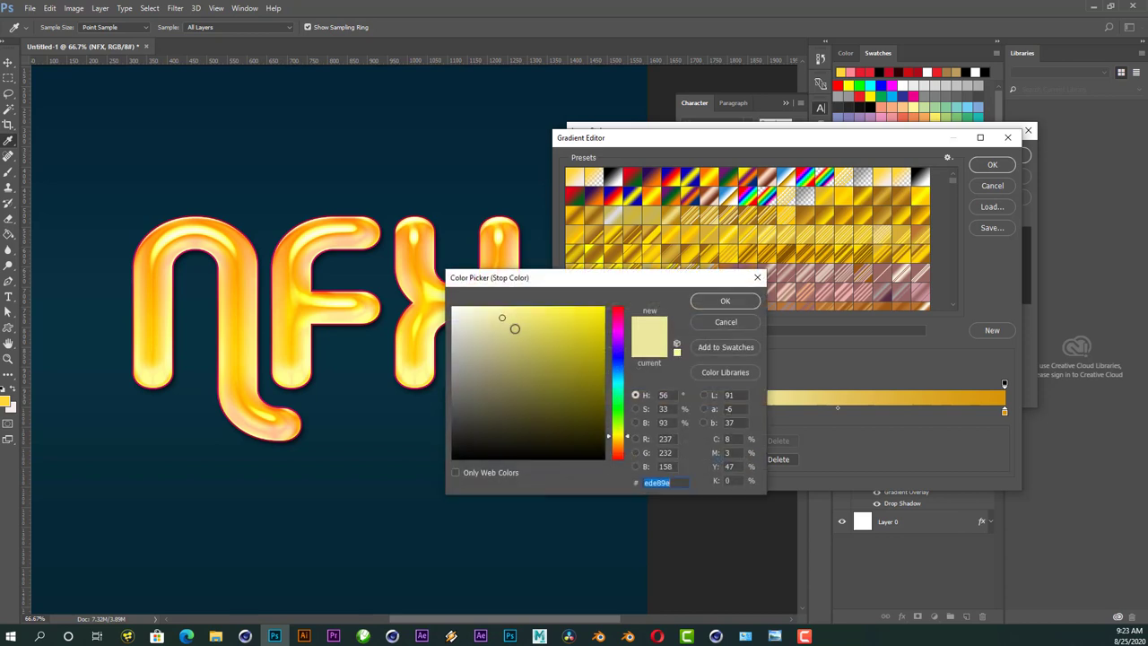
pyautogui.click(626, 440)
pyautogui.moveTo(537, 347)
pyautogui.mouseDown()
pyautogui.moveTo(541, 317)
pyautogui.moveTo(514, 314)
pyautogui.moveTo(532, 310)
pyautogui.mouseUp()
pyautogui.click(706, 301)
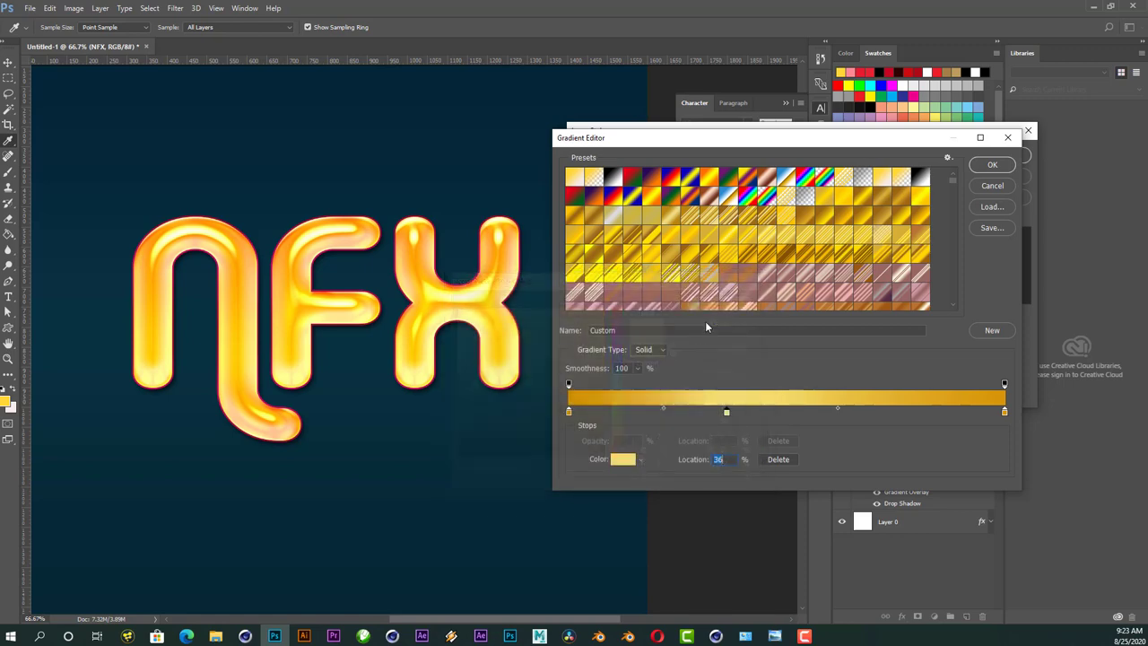
pyautogui.click(991, 167)
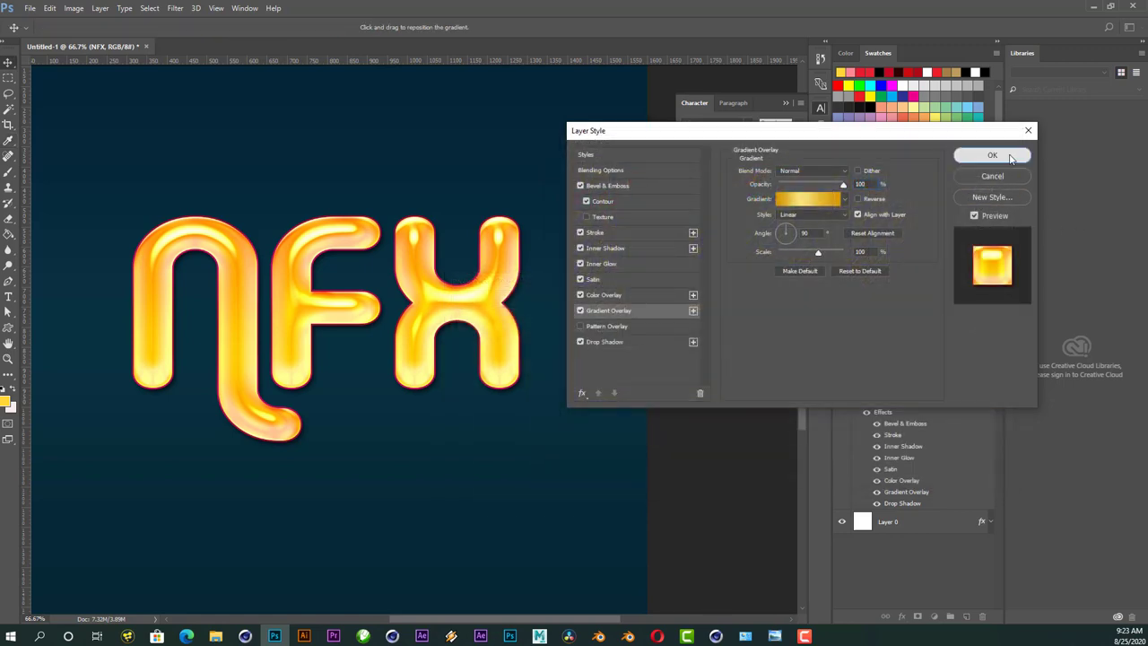
pyautogui.click(992, 155)
pyautogui.hotkey('ctrl', '-')
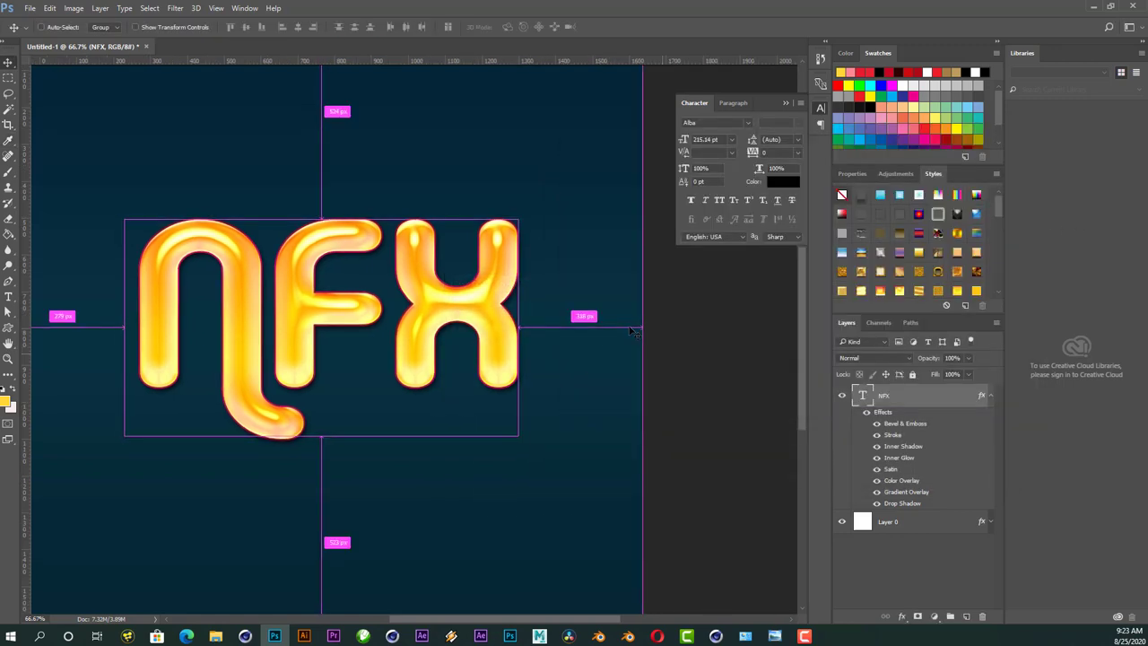
pyautogui.press('Tab')
pyautogui.hotkey('ctrl', '+')
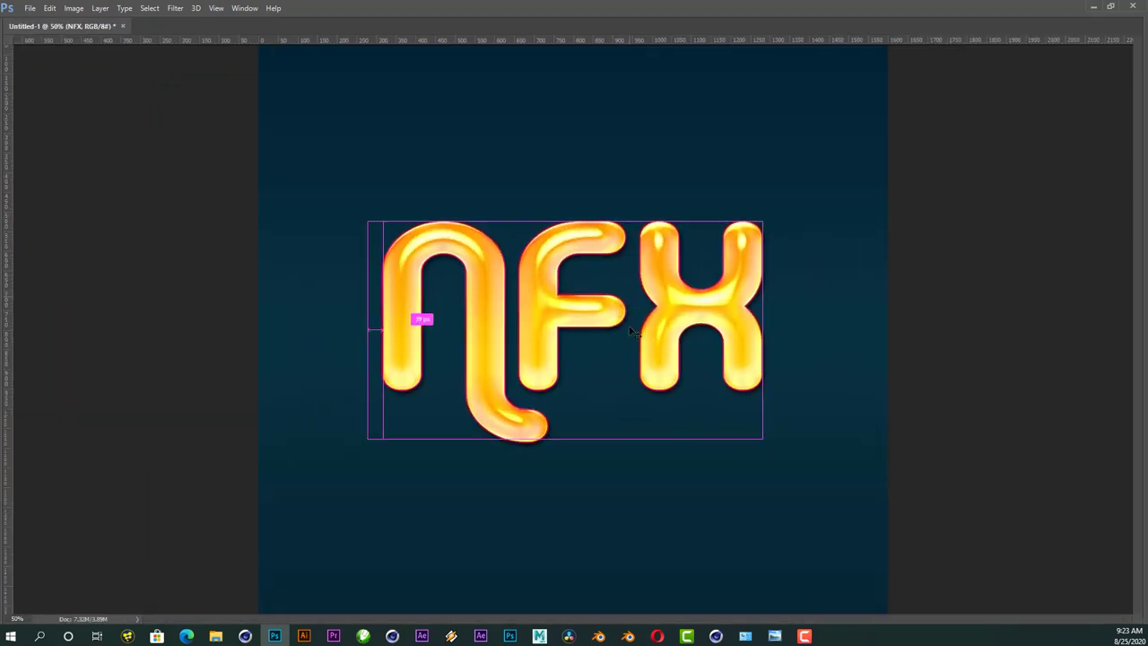
pyautogui.hotkey('ctrl', '-')
pyautogui.hotkey('ctrl', '+')
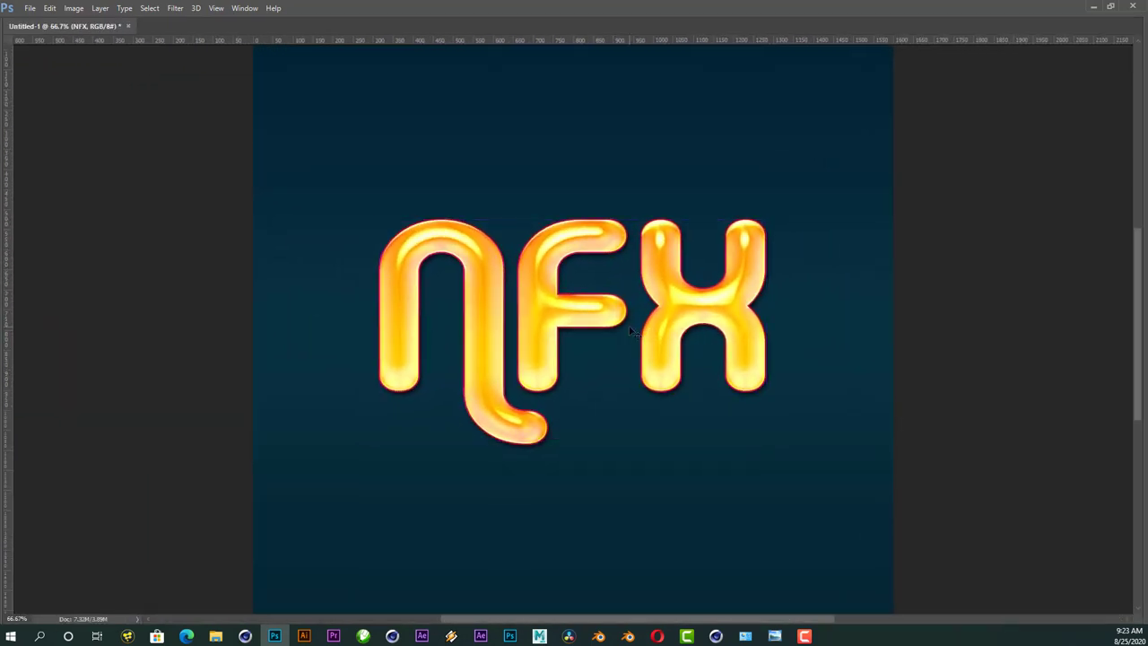
pyautogui.press('f')
pyautogui.press('f')
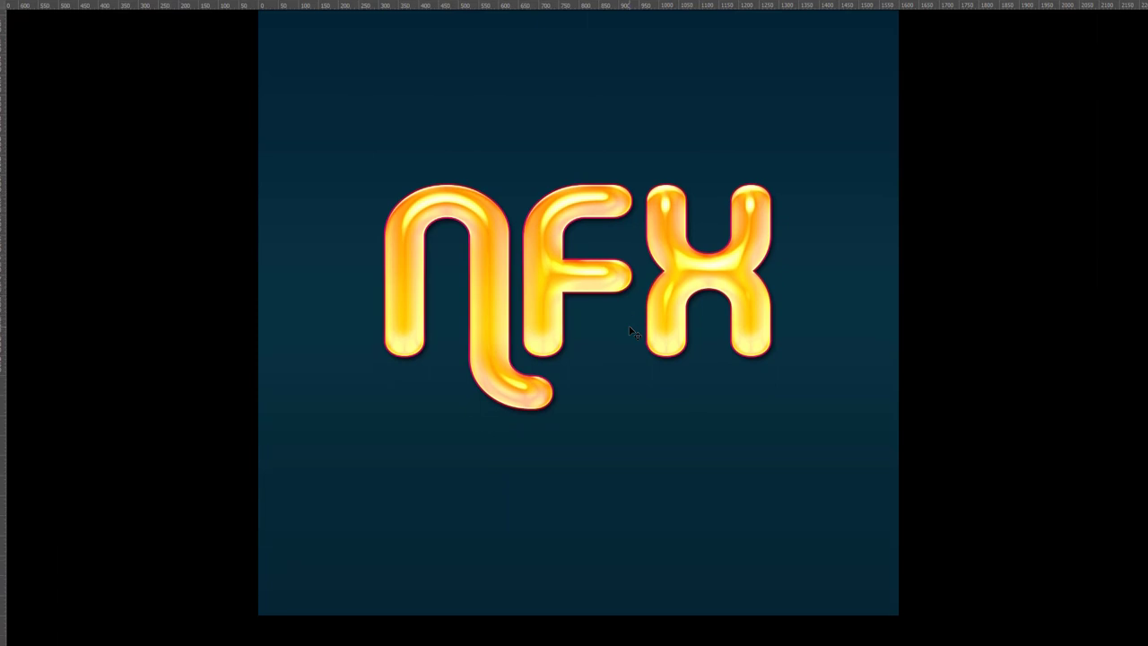
pyautogui.hotkey('ctrl', '+')
pyautogui.moveTo(702, 320); pyautogui.dragTo(694, 373)
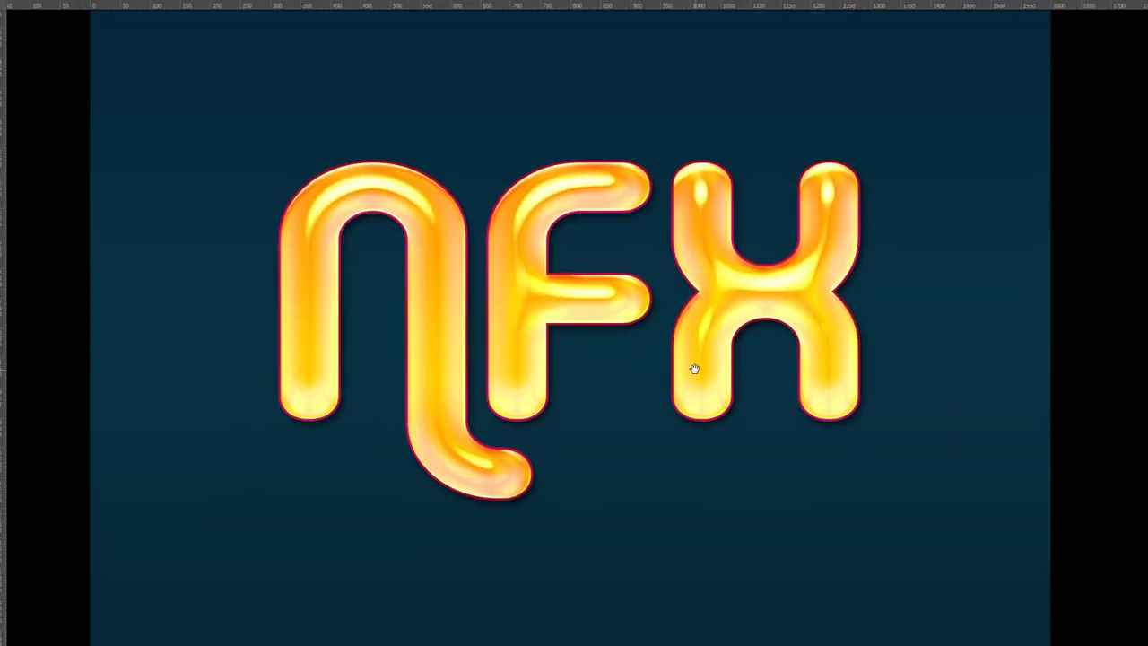